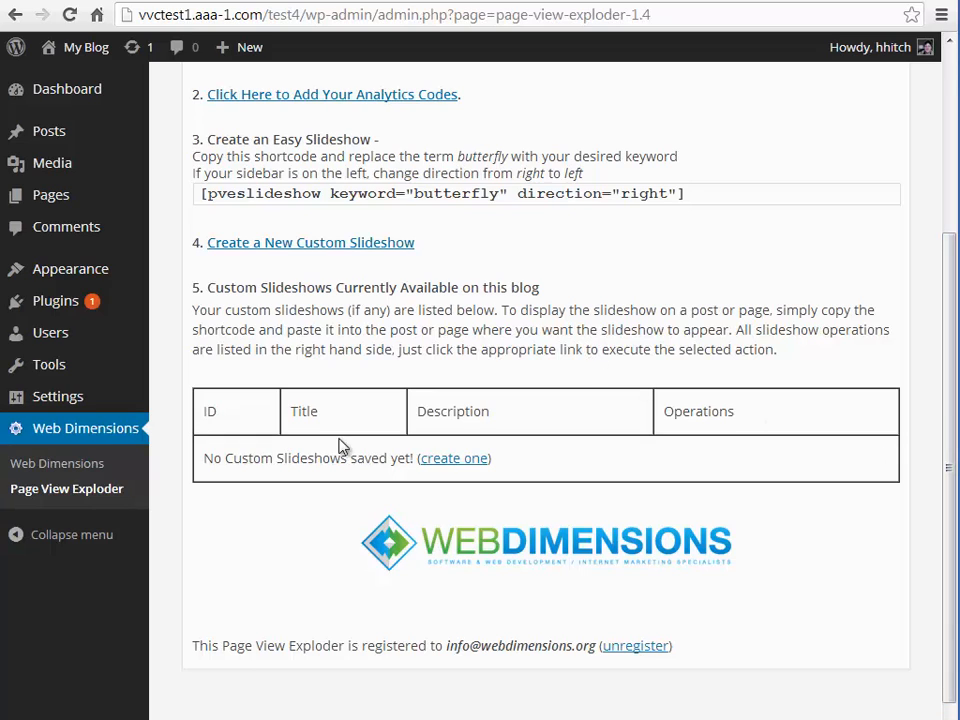
Create a new custom slideshow and title it with the owner's first name in possessive form followed by "KRAZY Test Slideshow"
left_click(268, 250)
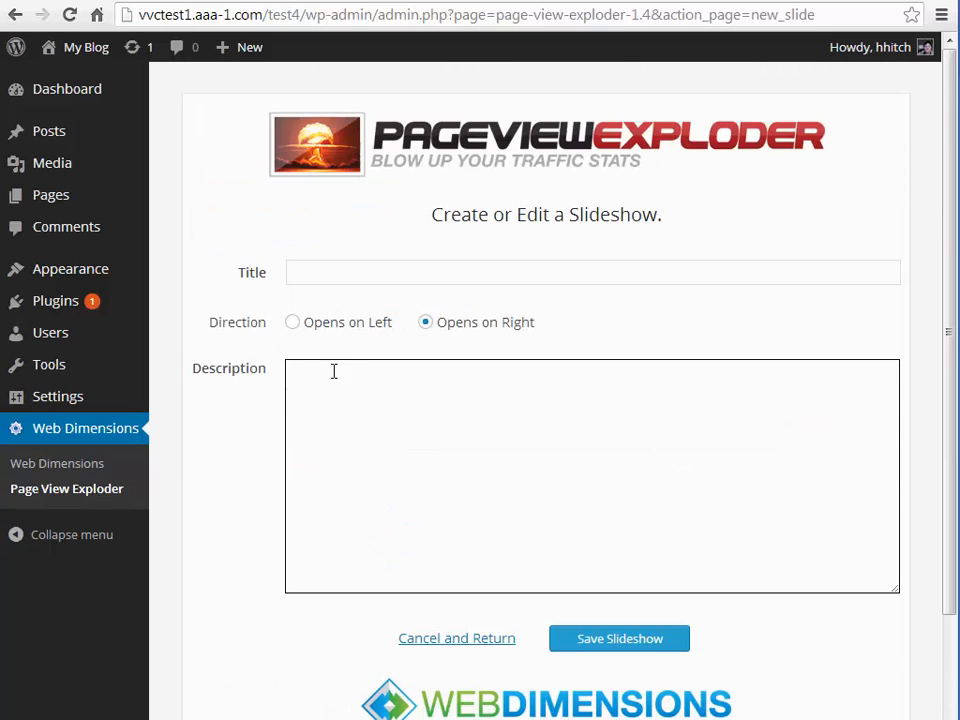
left_click(342, 273)
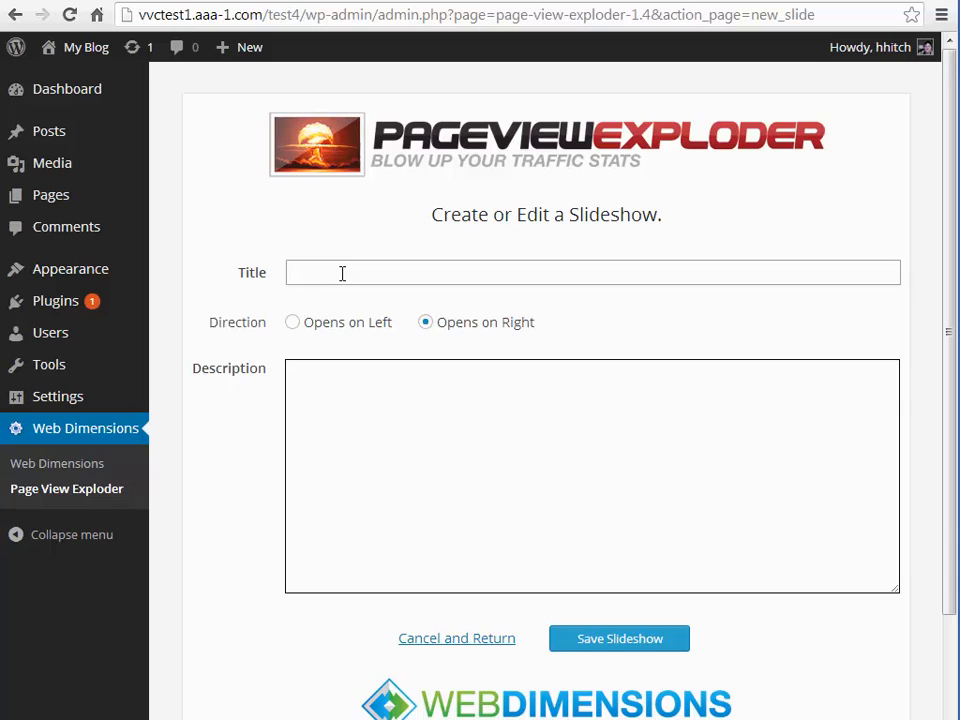
left_click(326, 390)
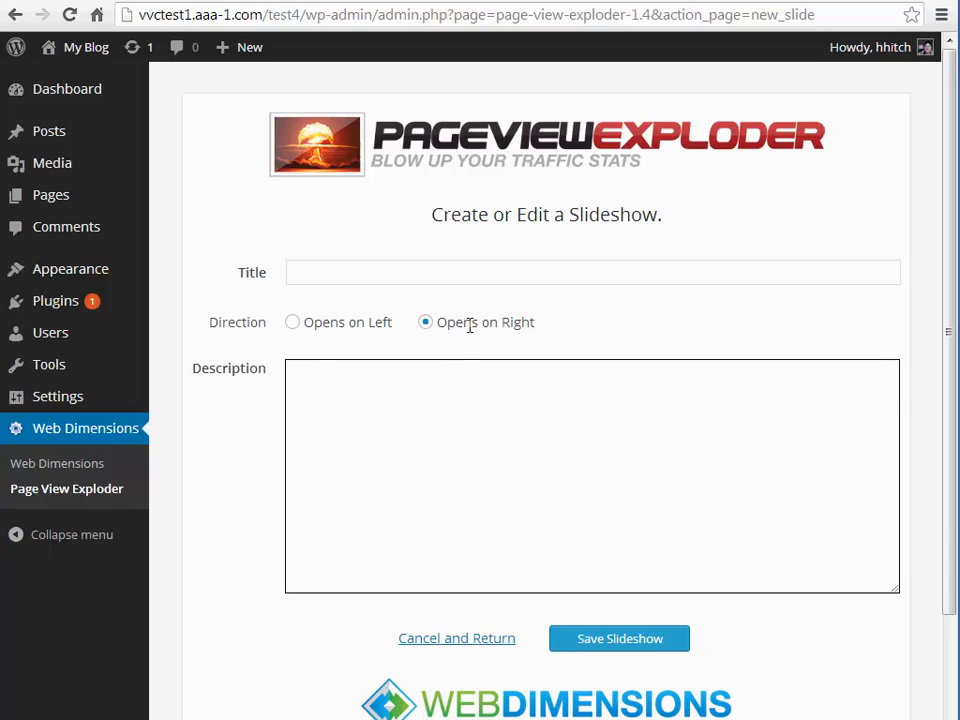
left_click(399, 272)
type("Hugh")
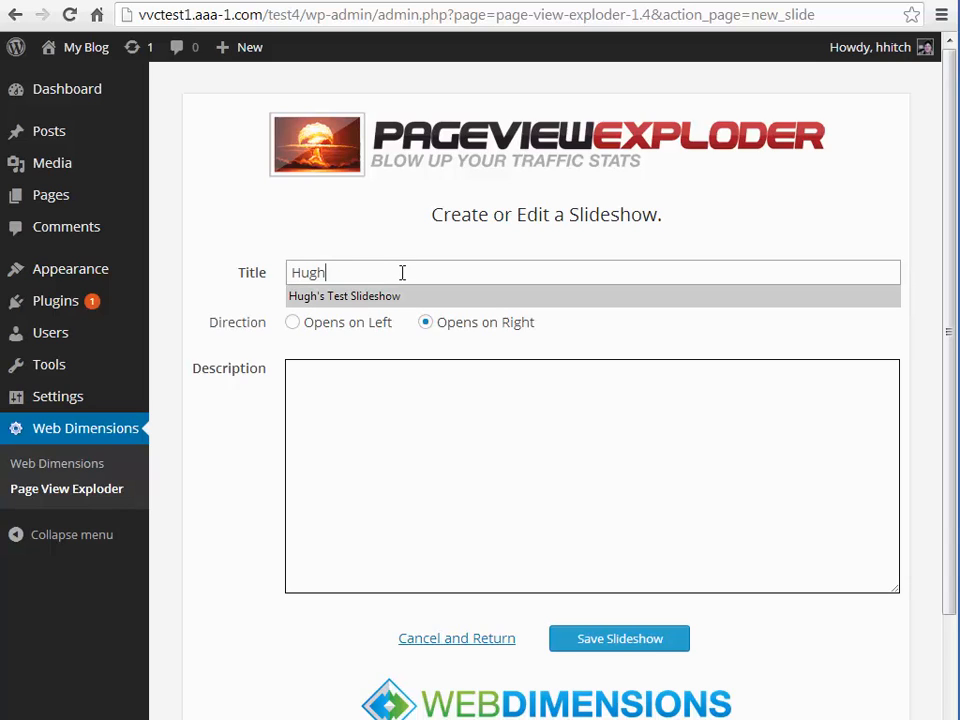
left_click(369, 297)
left_click(344, 268)
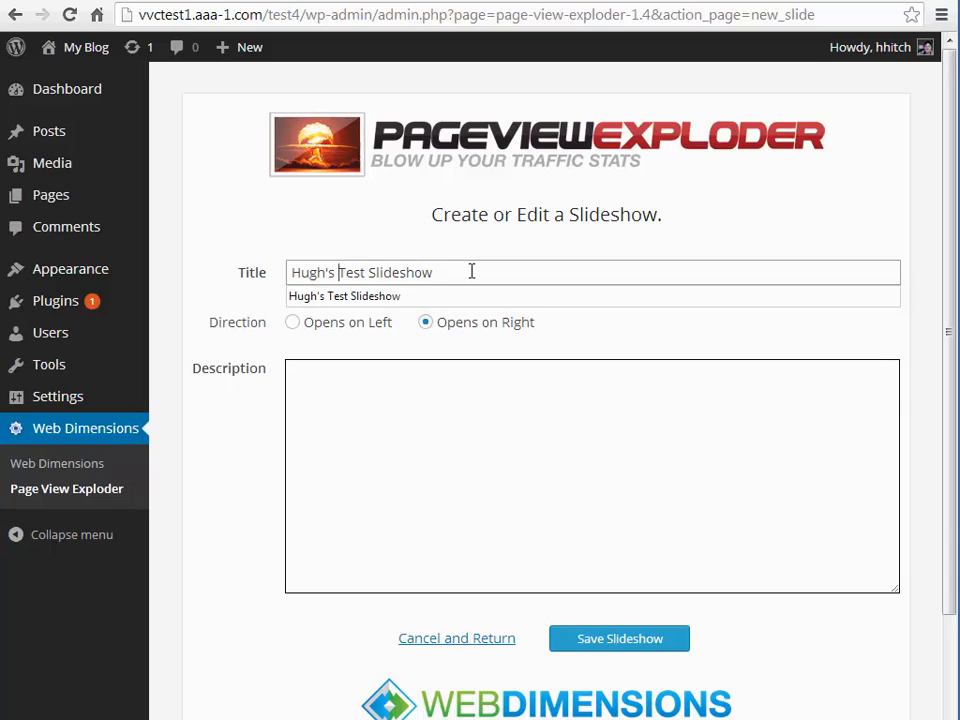
type("KRAZY")
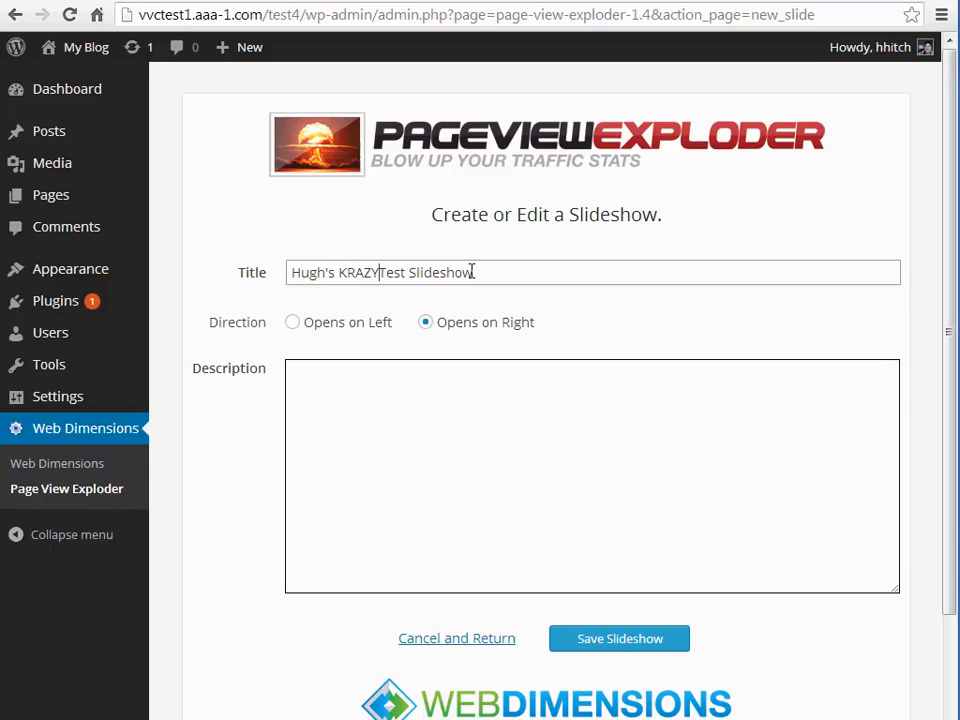
Enter the description "This is a crazy test slideshow by" followed by the owner's first name and an exclamation mark, and save the slideshow
left_click(631, 491)
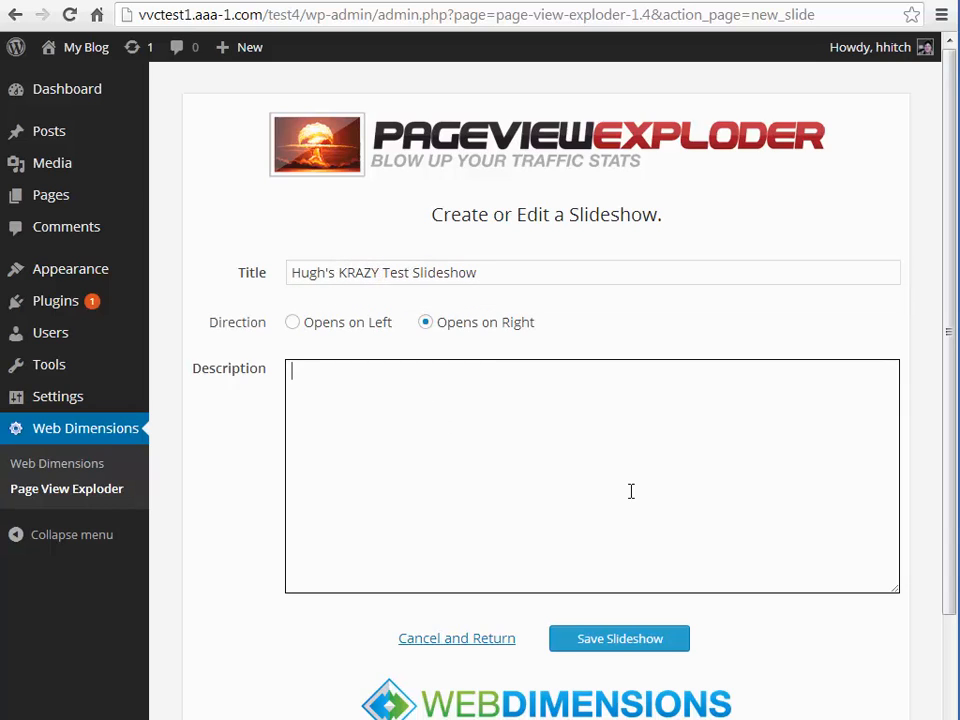
type("This is a crazy test ")
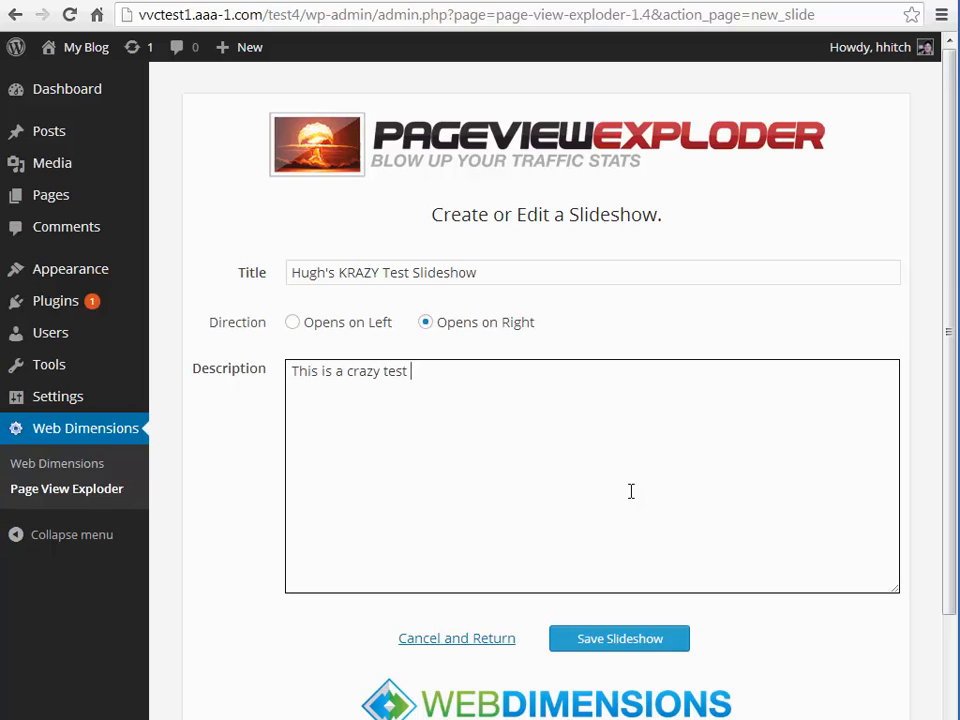
type("slideshow by GH")
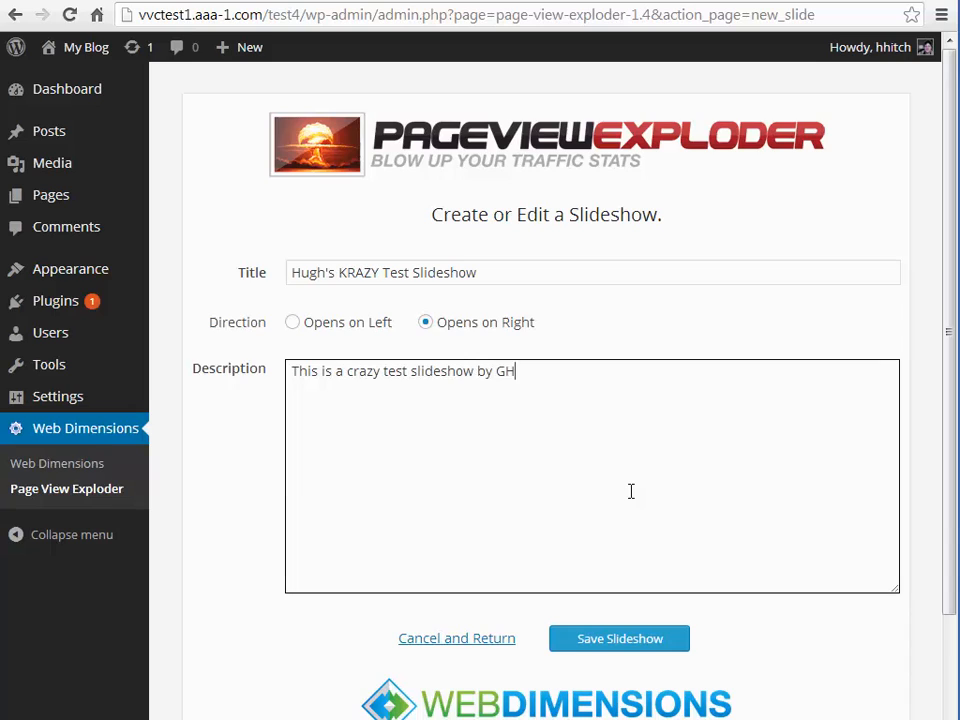
type("u")
key("BackSpace")
key("BackSpace")
key("BackSpace")
type("Hugh!")
left_click(630, 645)
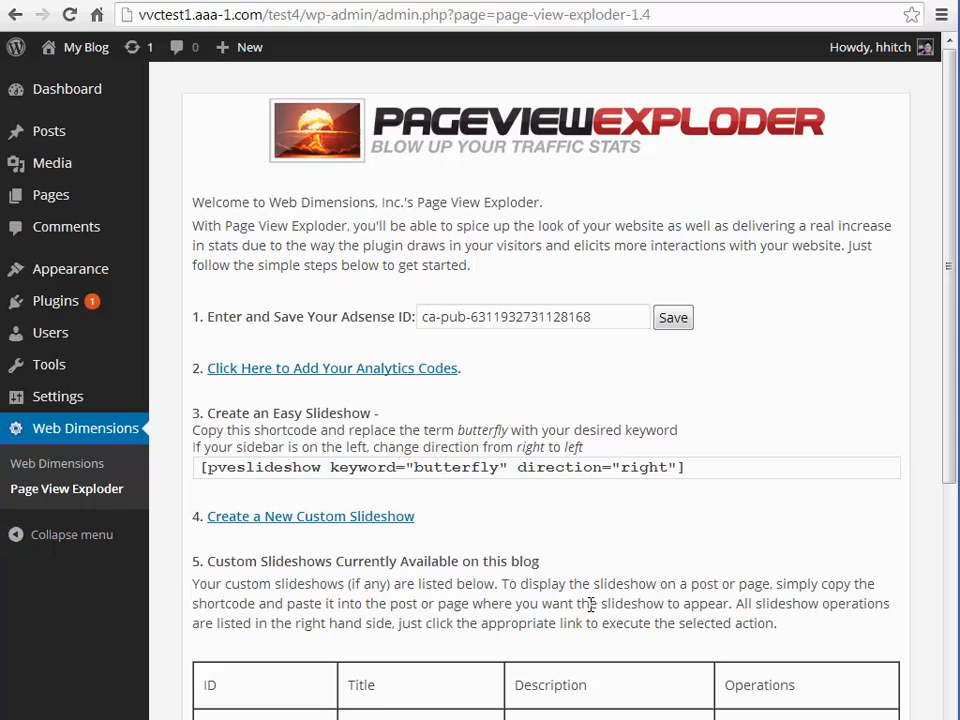
Examine the new slideshow's shortcode and its id attribute, and view its edit form, returning without saving
left_click_drag(956, 304, 957, 540)
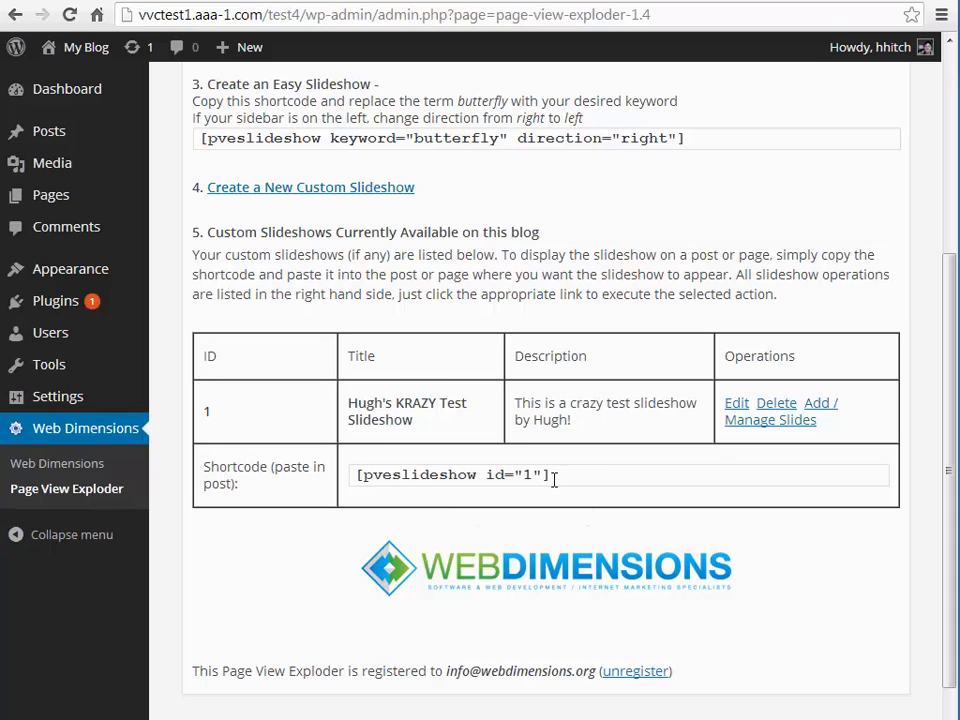
left_click_drag(565, 474, 357, 458)
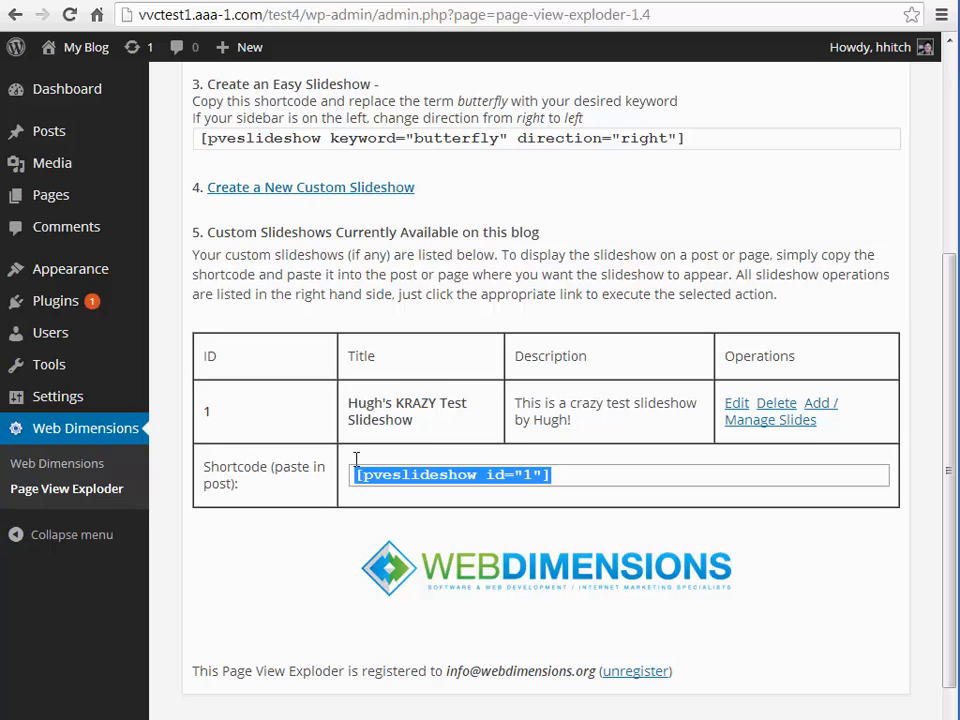
left_click(508, 482)
left_click_drag(541, 475, 486, 474)
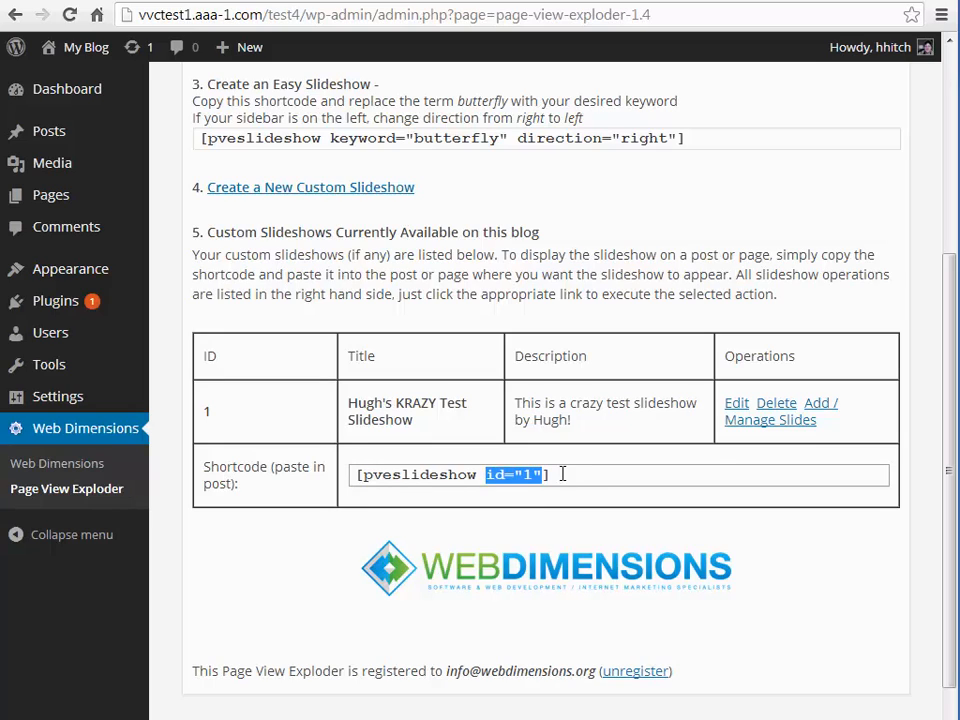
left_click(594, 476)
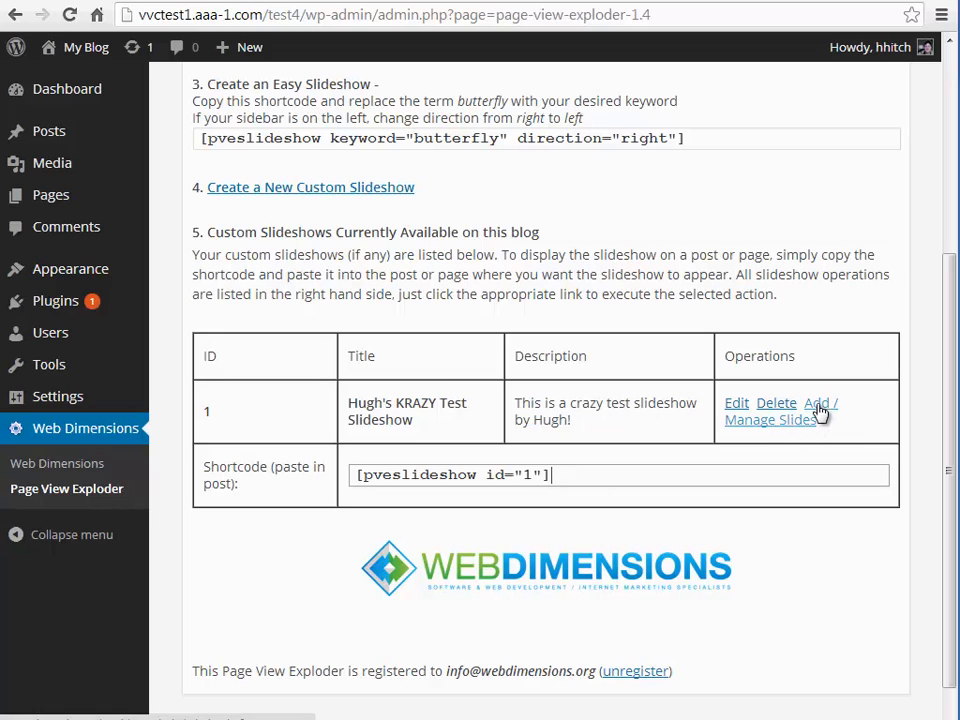
left_click(737, 405)
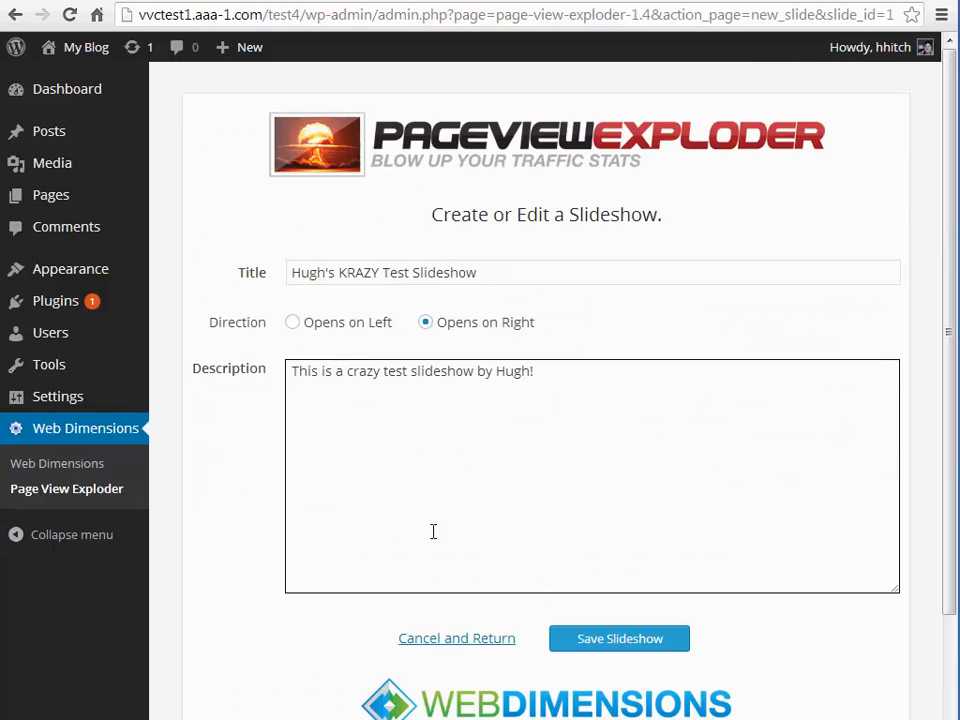
left_click(471, 638)
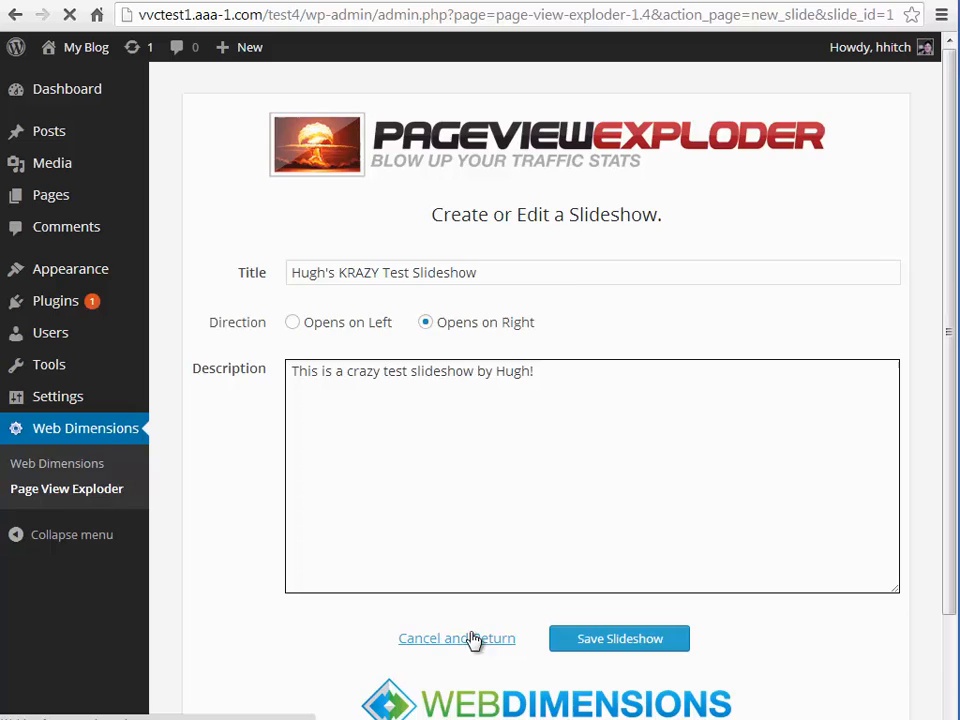
Open the page for adding and managing slides of the KRAZY test slideshow
left_click(947, 659)
left_click_drag(950, 638, 950, 628)
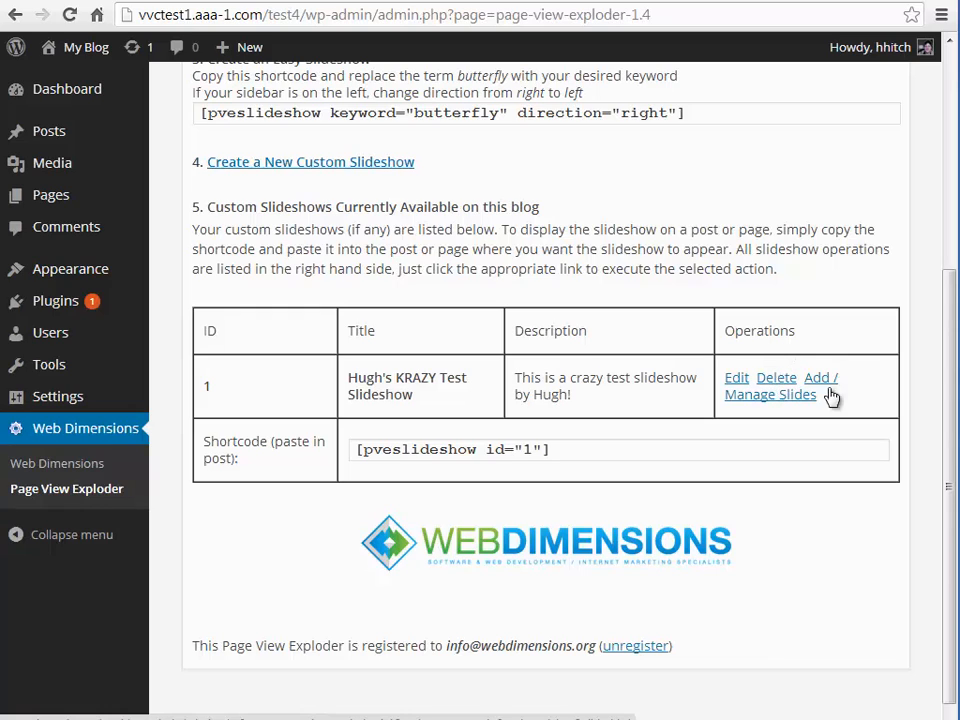
left_click(794, 403)
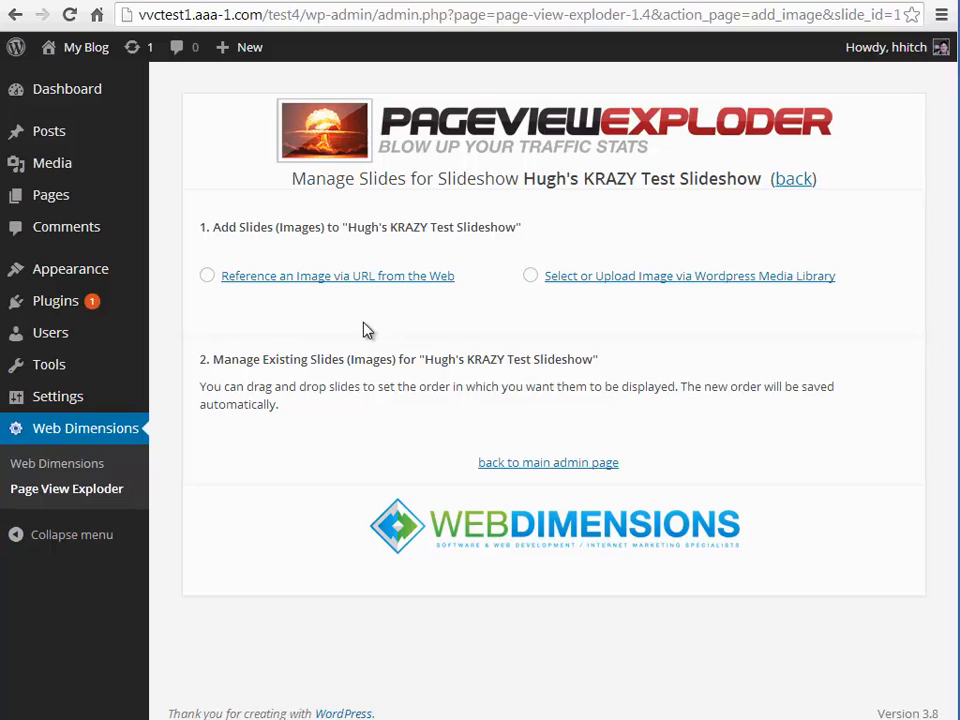
Examine the image URL, title and description fields for adding a slide by referencing a web image
left_click(230, 282)
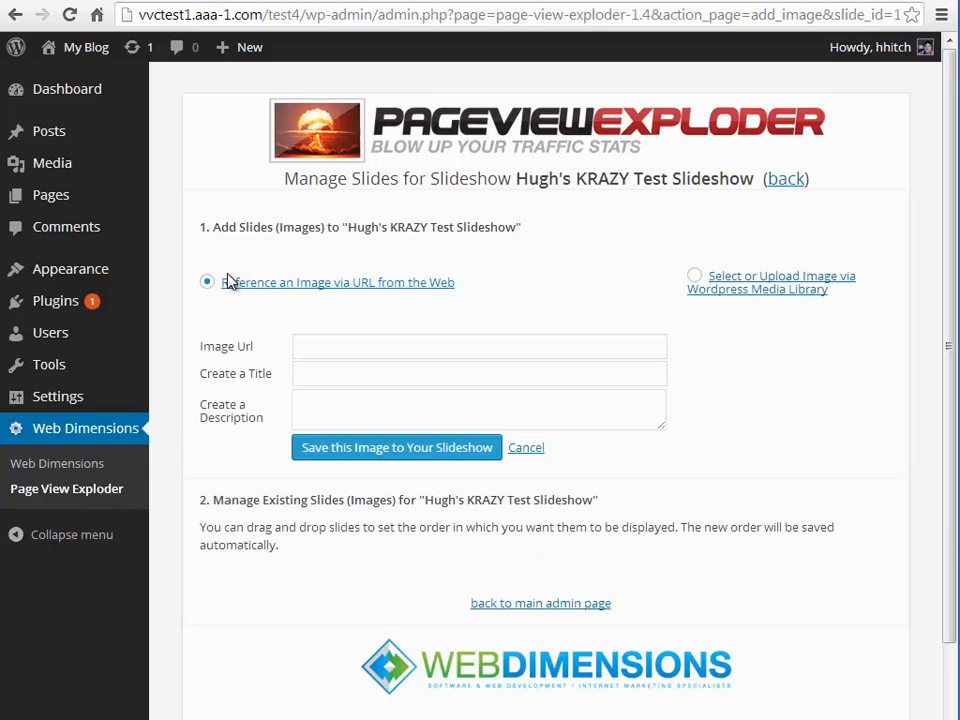
left_click(322, 343)
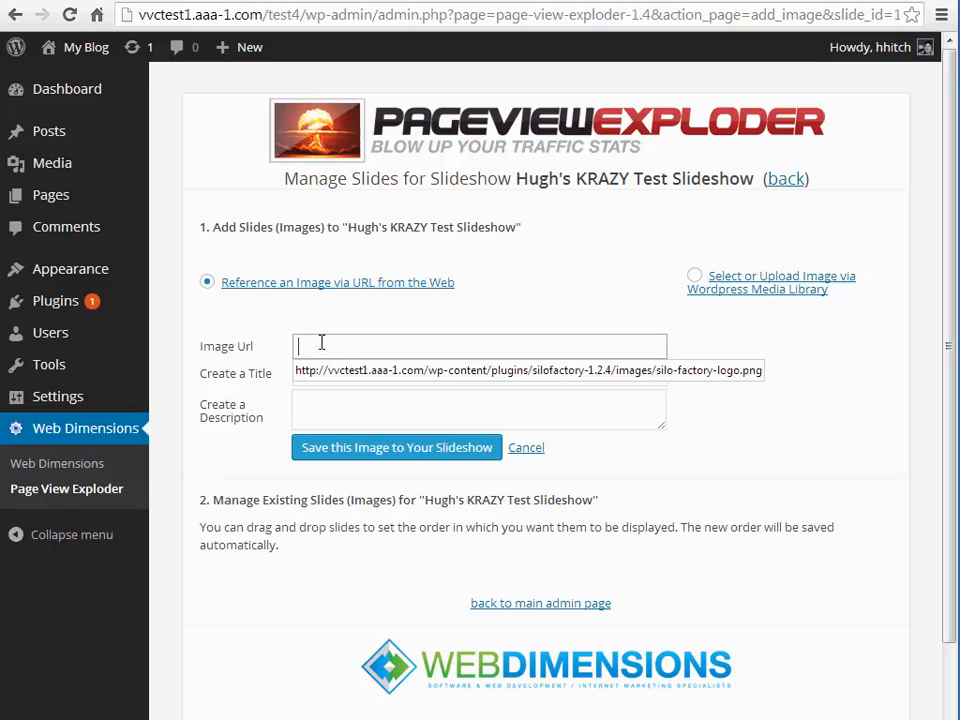
left_click(342, 326)
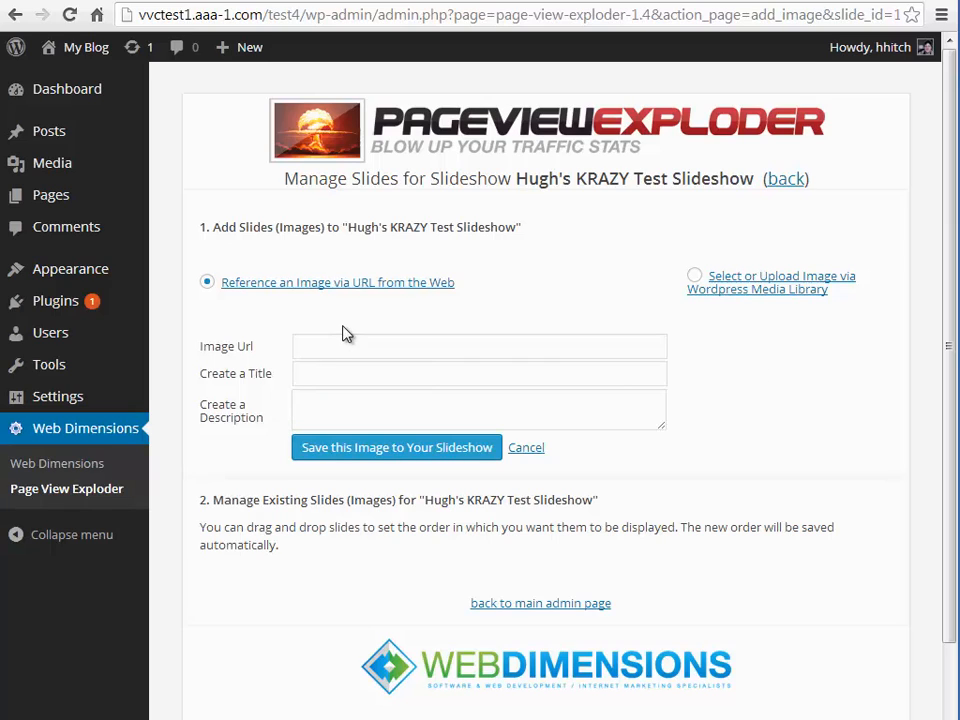
left_click(315, 375)
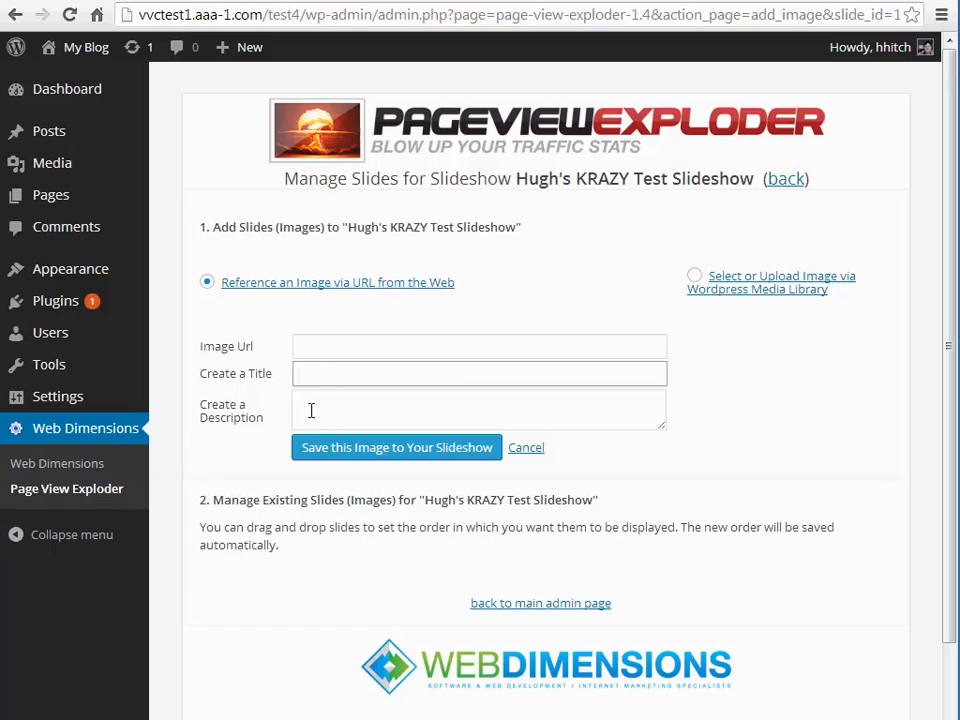
left_click(311, 410)
left_click(307, 349)
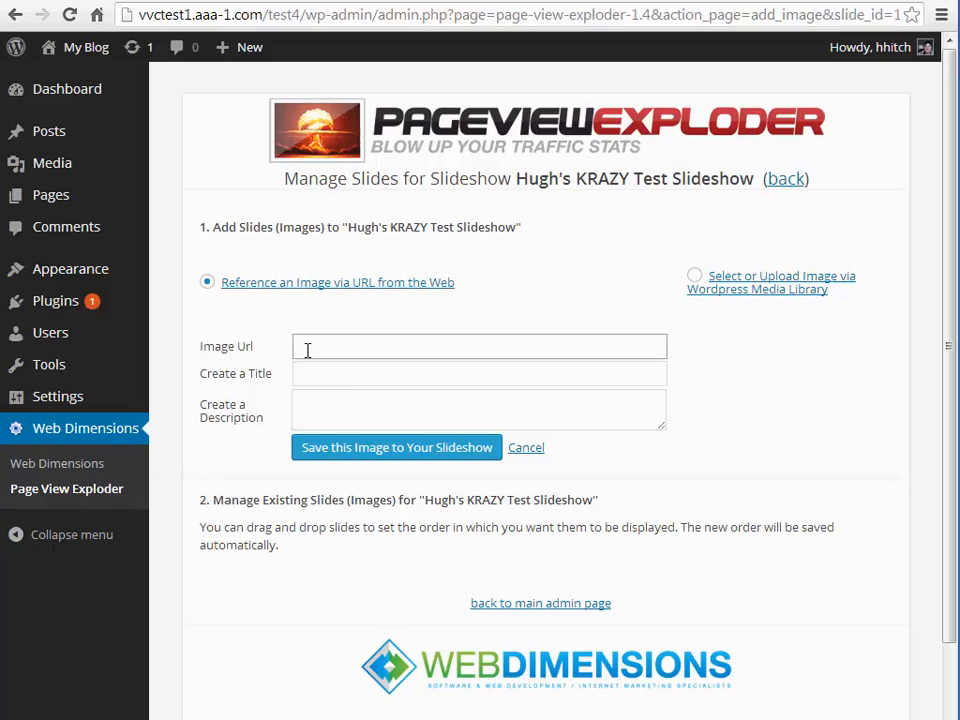
Choose to add slides via the WordPress Media Library and browse for upload files in Data2013\Graphics\Promos\Facbook\BeatsForDays\processed on drive D
left_click(768, 279)
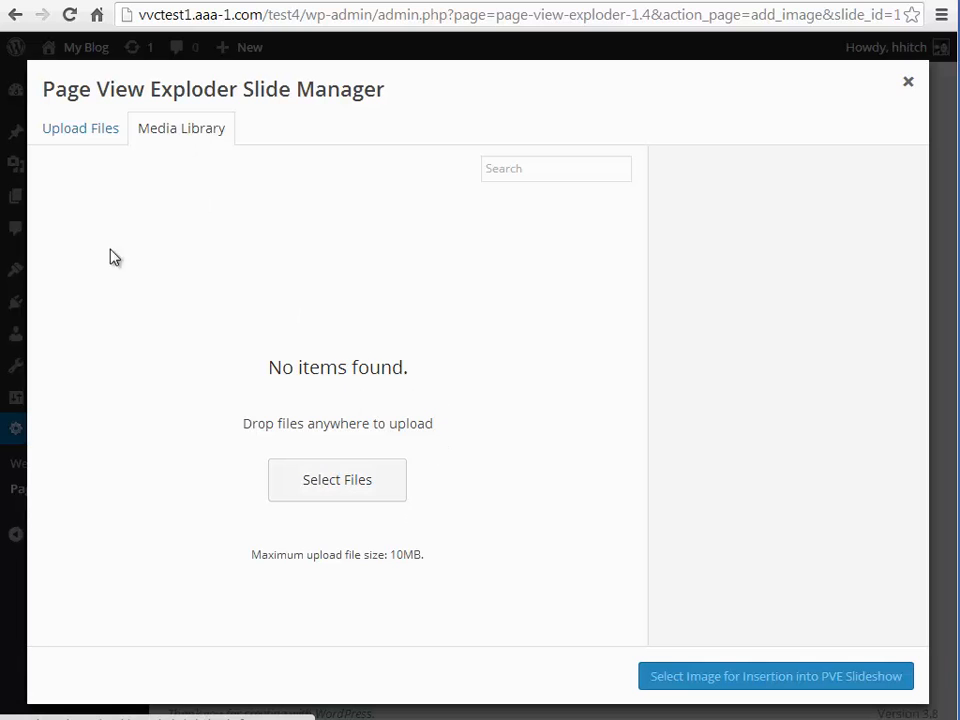
left_click(90, 130)
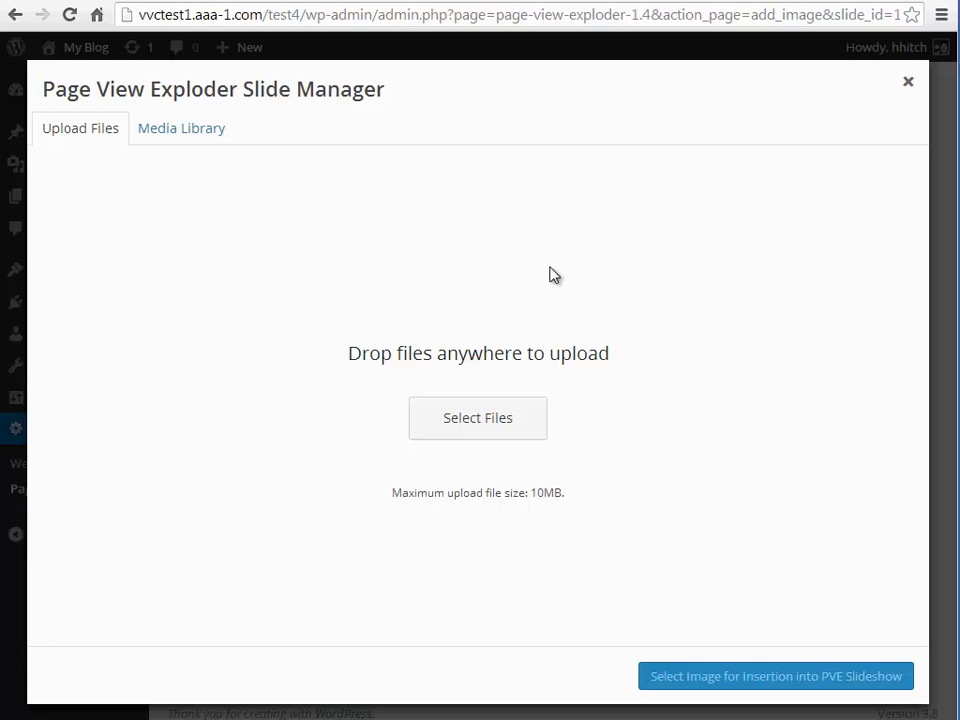
left_click(470, 425)
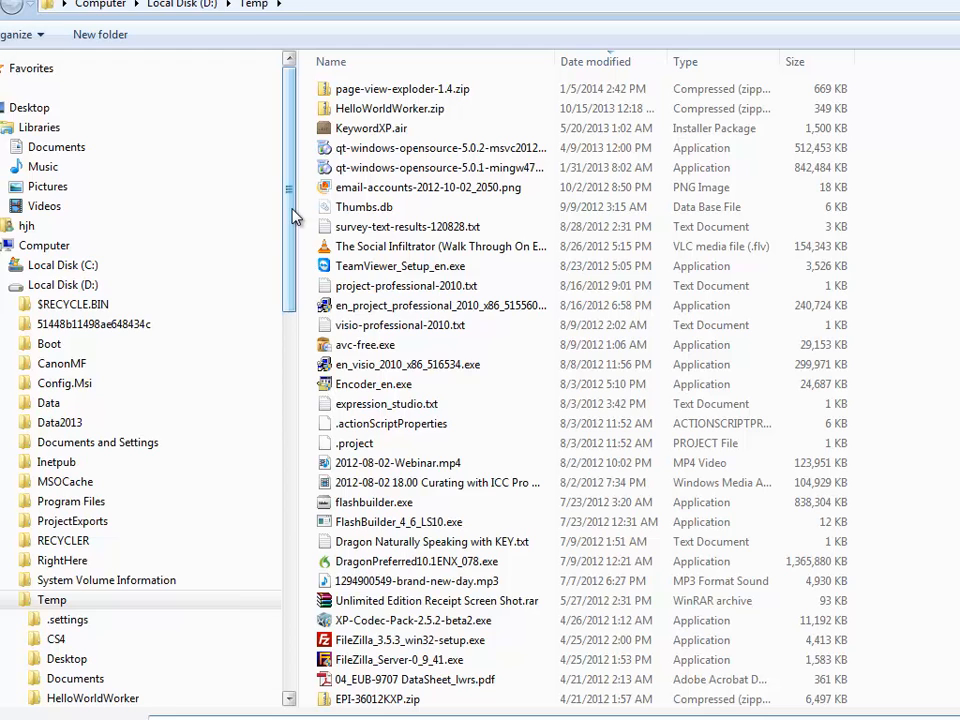
left_click(78, 422)
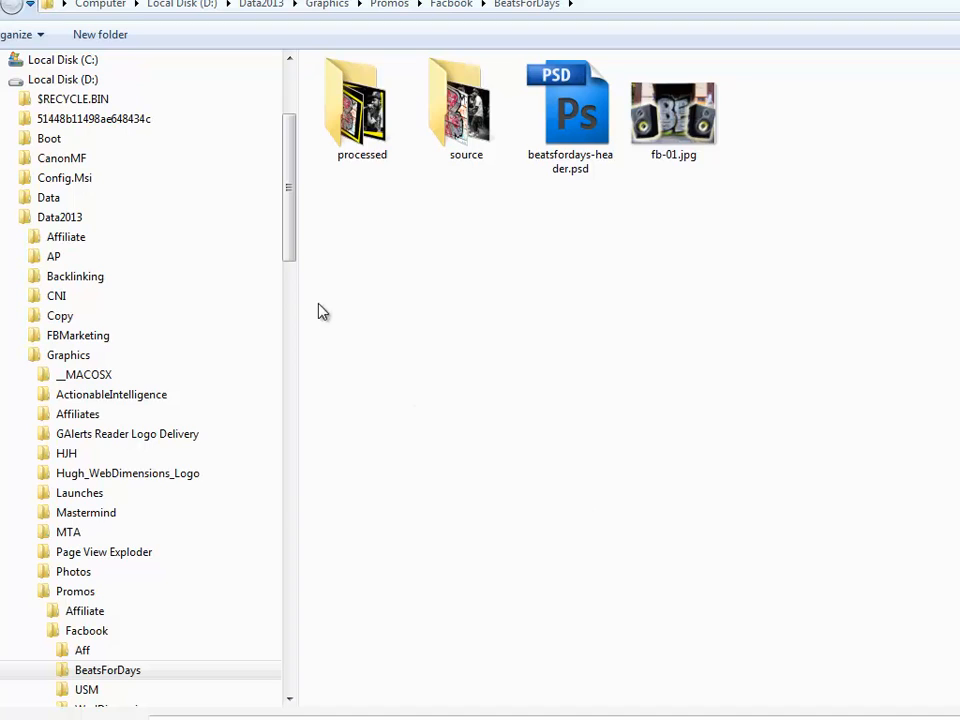
left_click(356, 136)
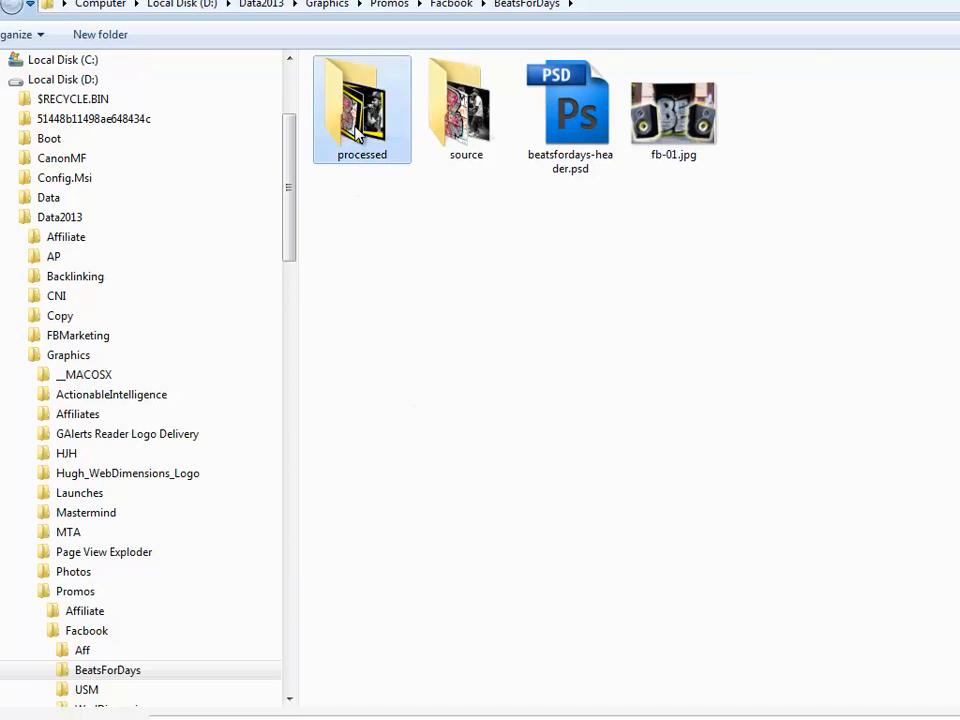
double_click(356, 136)
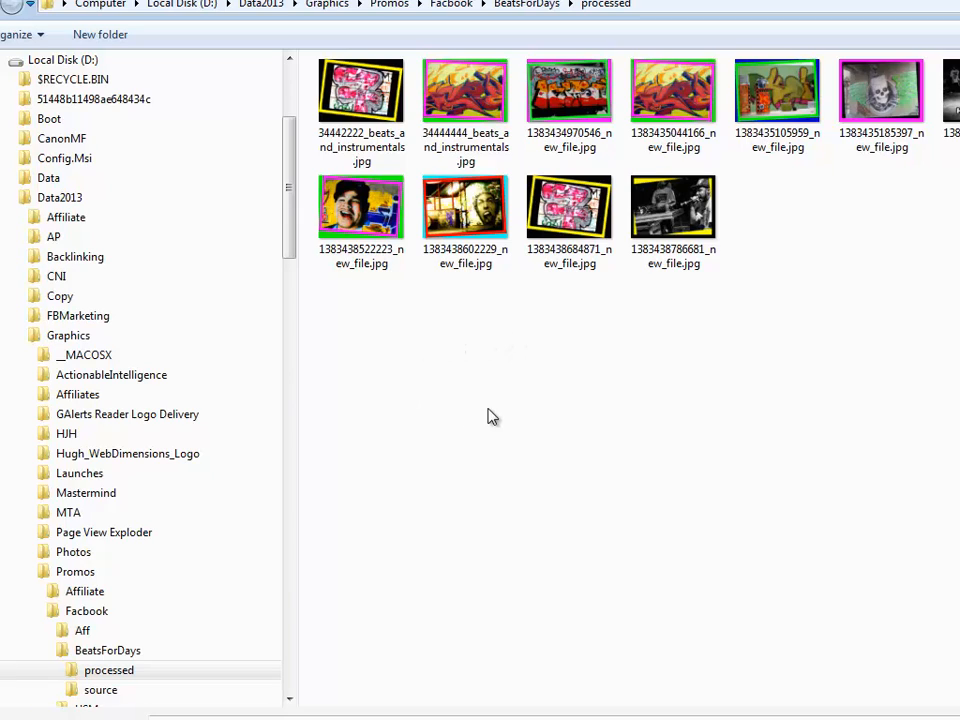
left_click(372, 110)
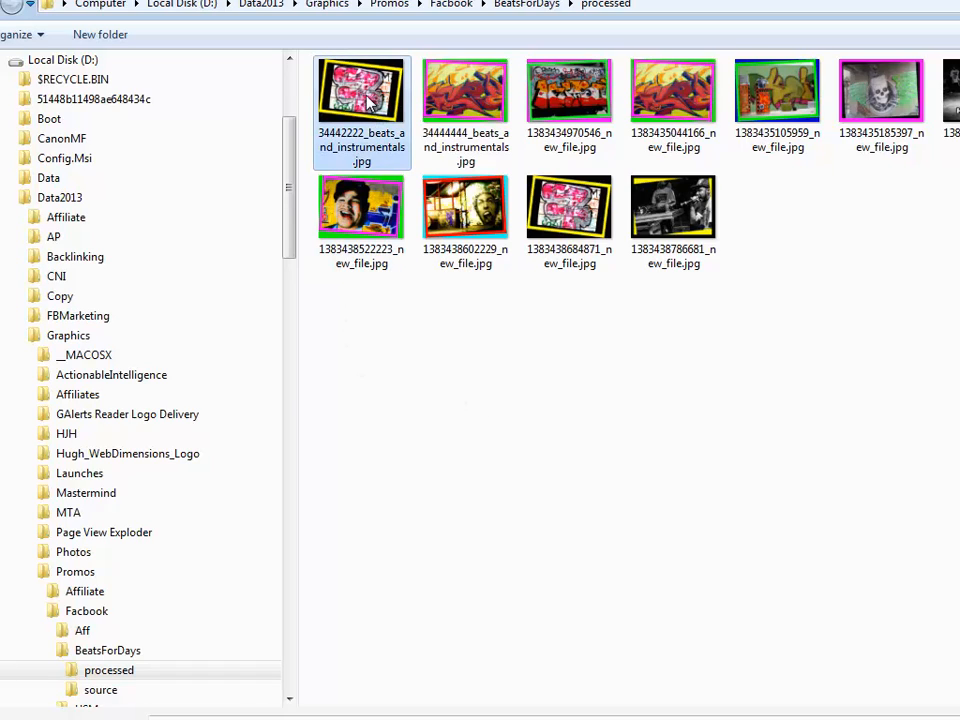
left_click(673, 215, "shift")
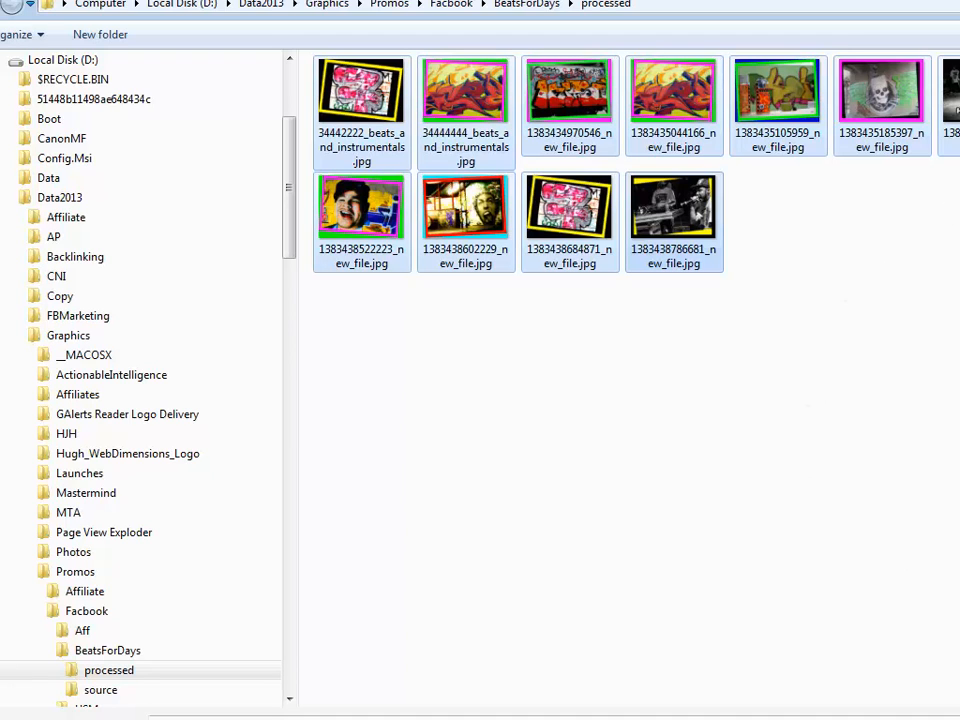
left_click_drag(959, 719, 921, 711)
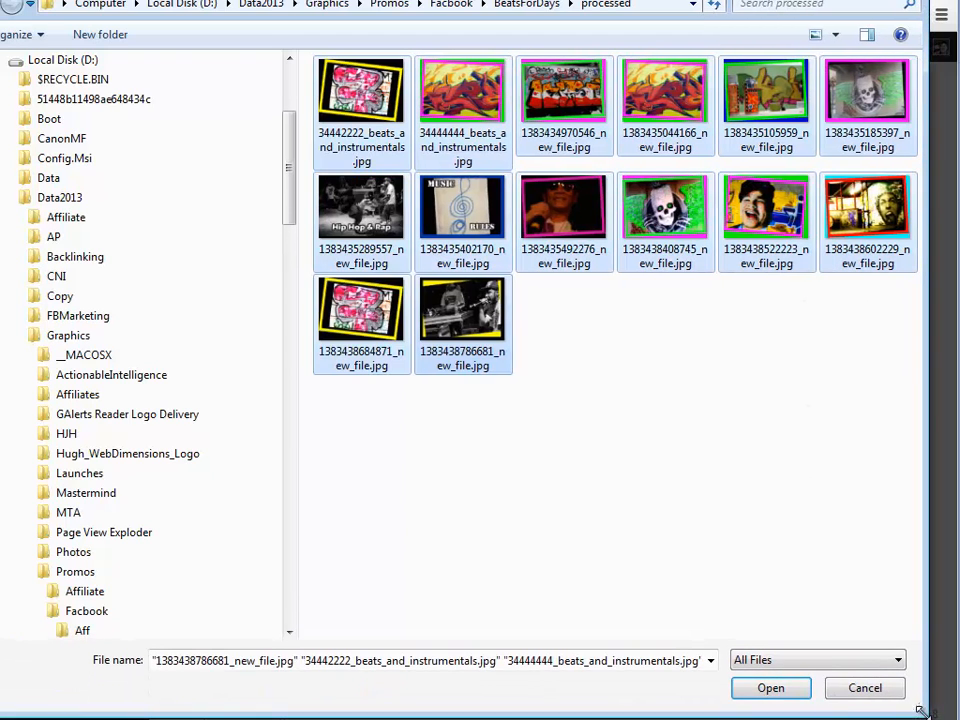
left_click(768, 690)
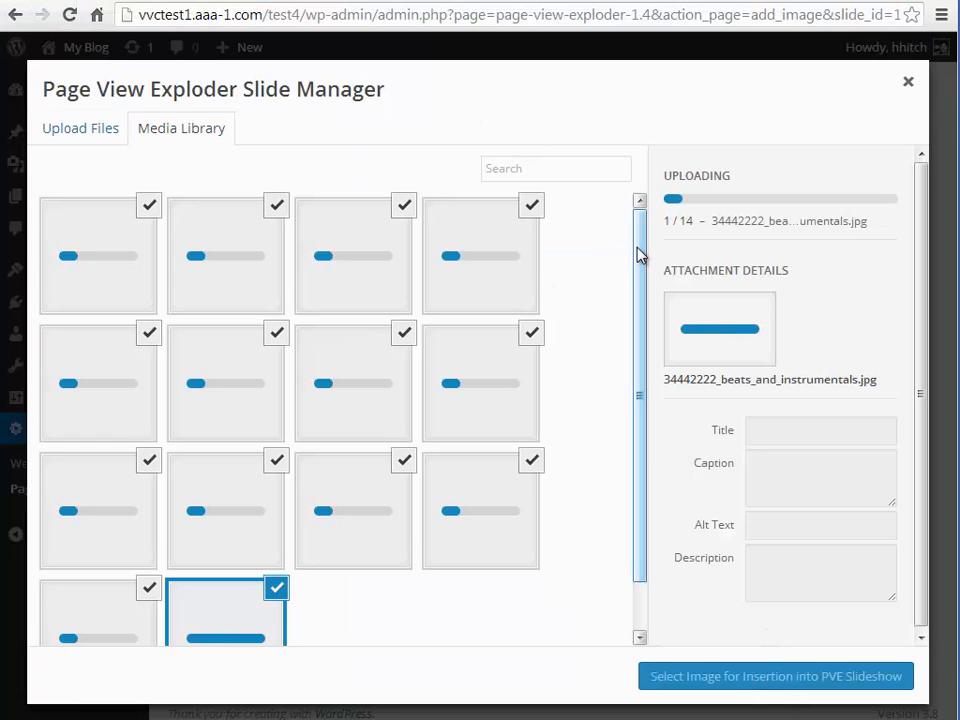
left_click_drag(639, 255, 638, 215)
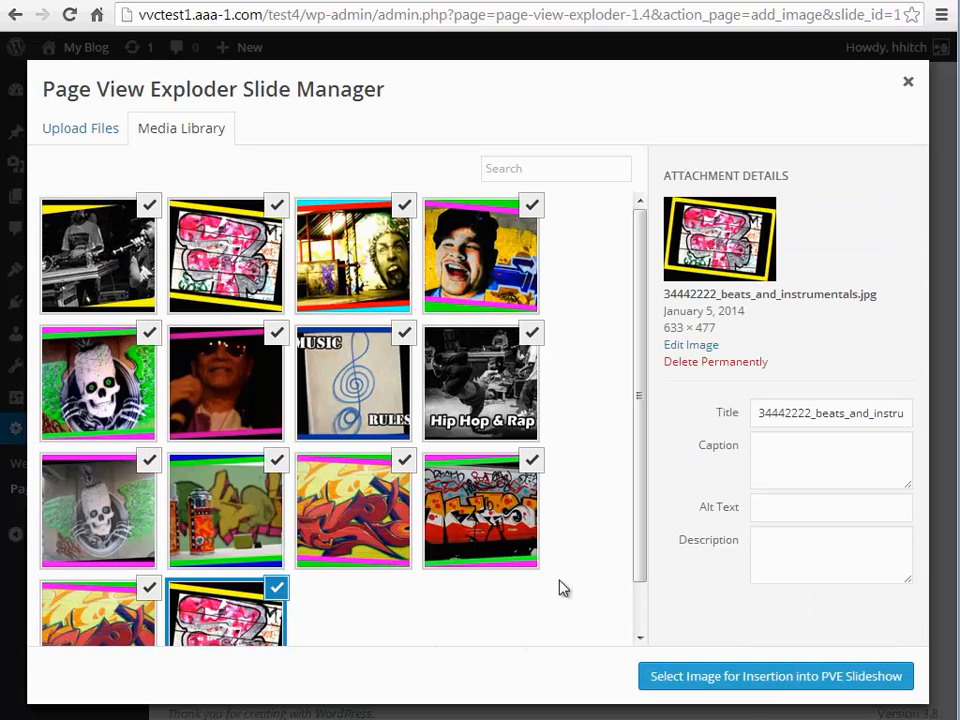
mouse_move(638, 381)
left_mouse_down()
mouse_move(638, 485)
mouse_move(651, 331)
mouse_move(634, 368)
left_mouse_up()
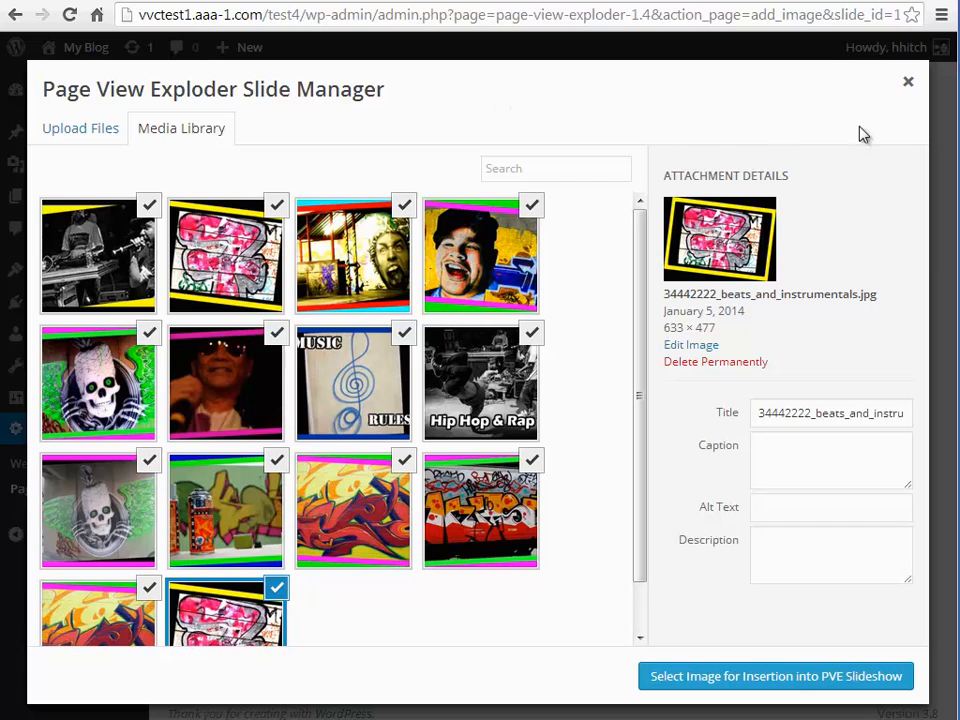
left_click(908, 84)
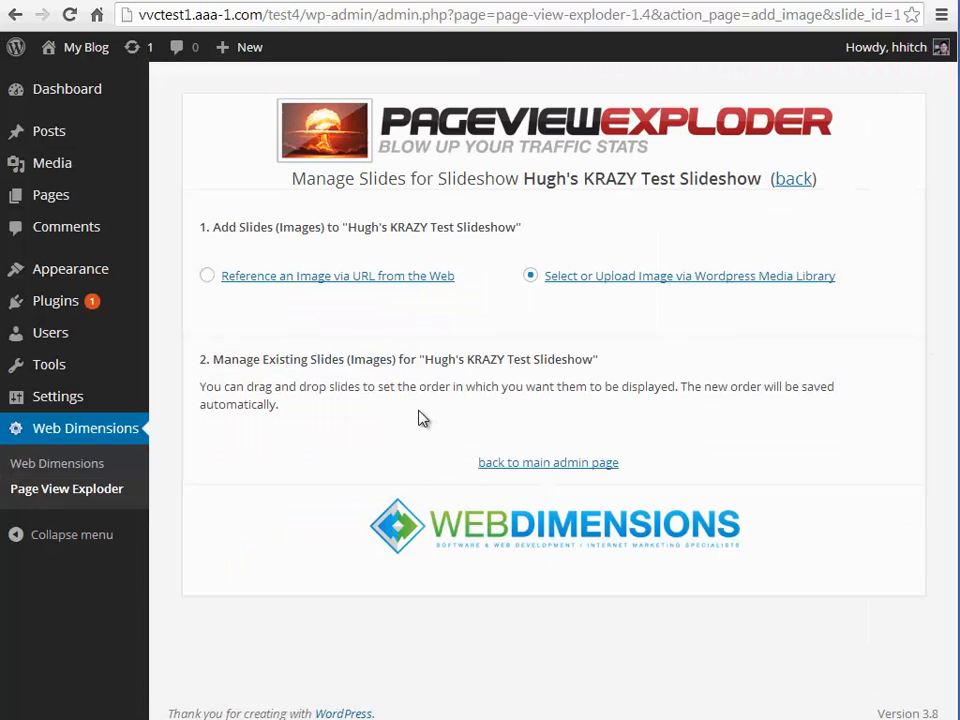
left_click(303, 278)
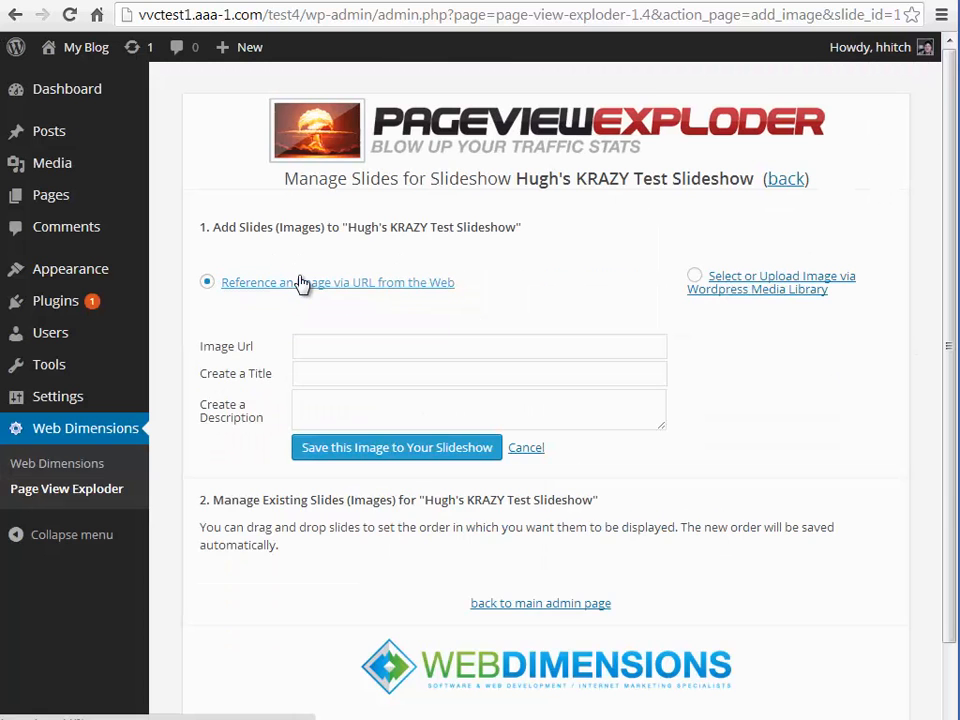
left_click(767, 281)
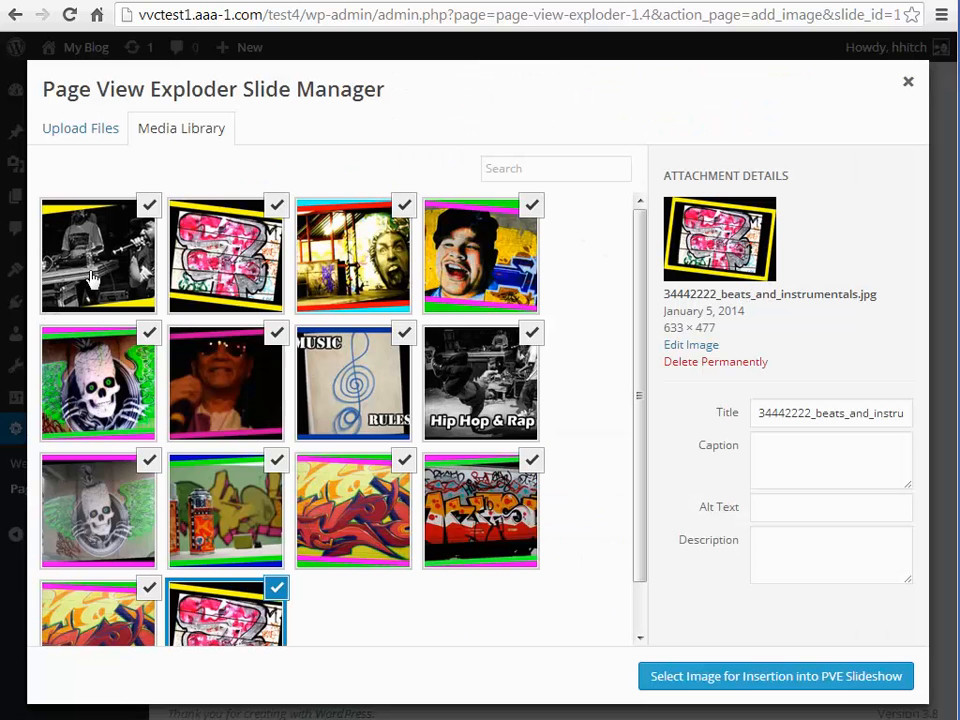
left_click_drag(643, 354, 651, 315)
left_click(90, 275)
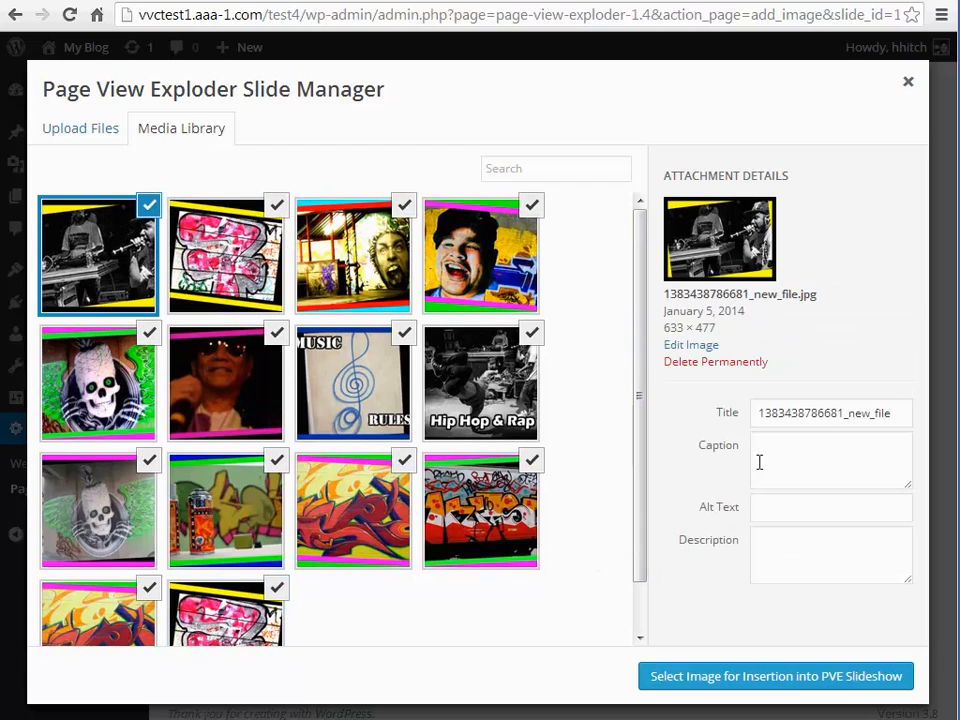
left_click(690, 346)
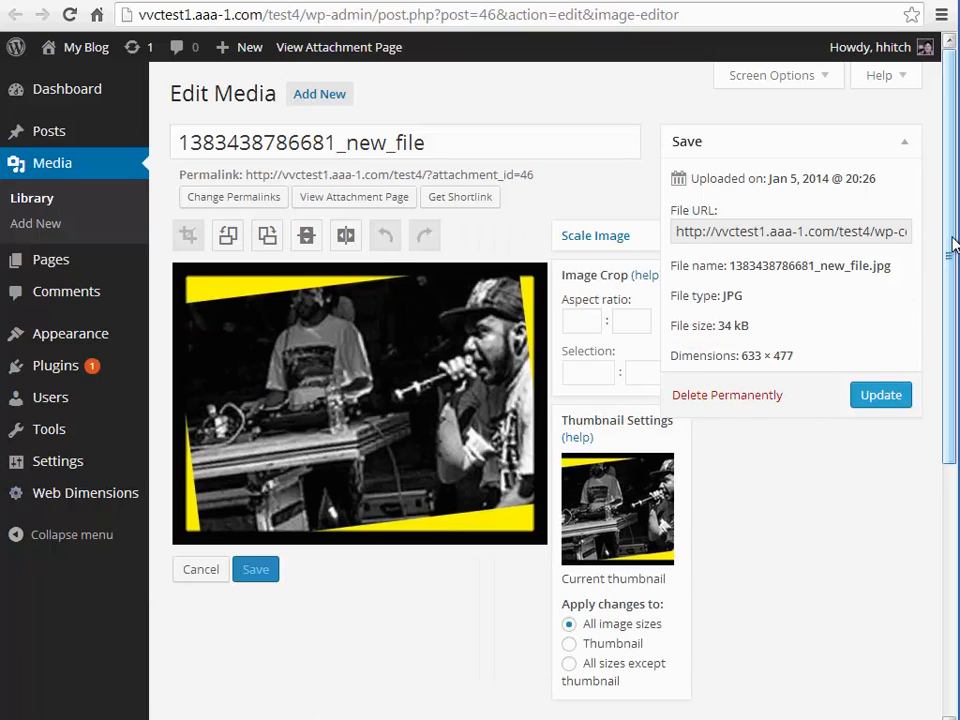
left_click_drag(950, 250, 948, 508)
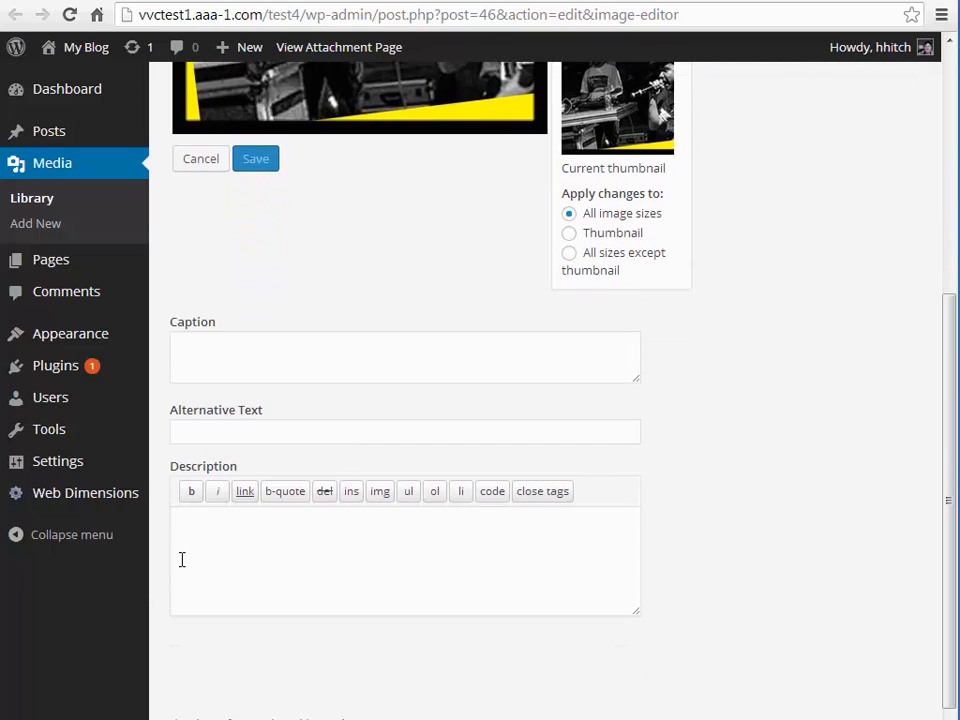
left_click_drag(949, 388, 956, 100)
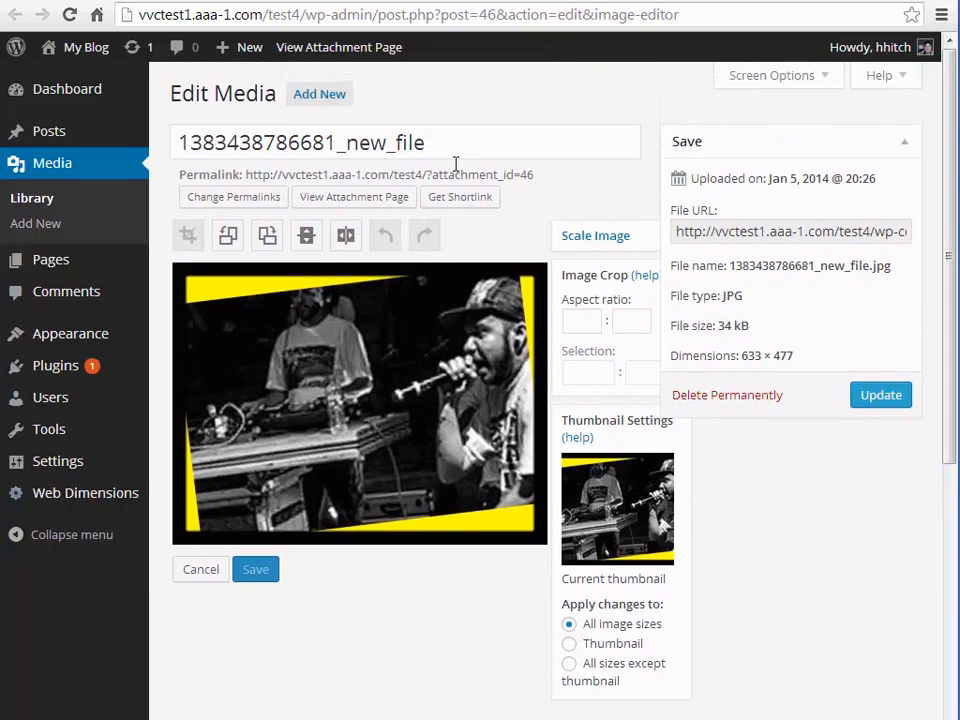
mouse_move(92, 500)
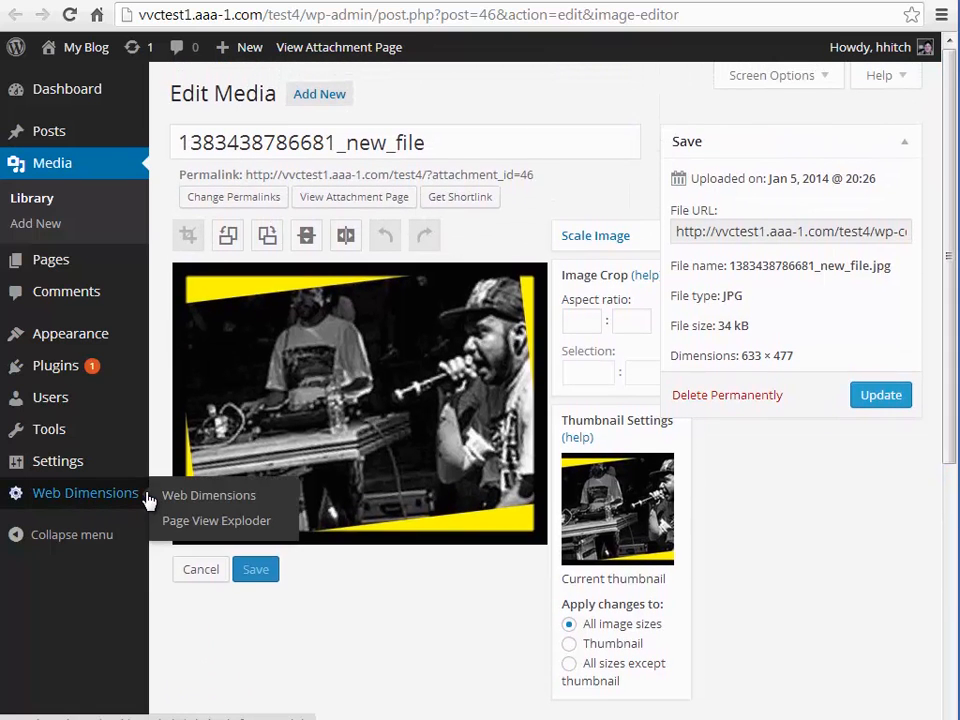
left_click(216, 520)
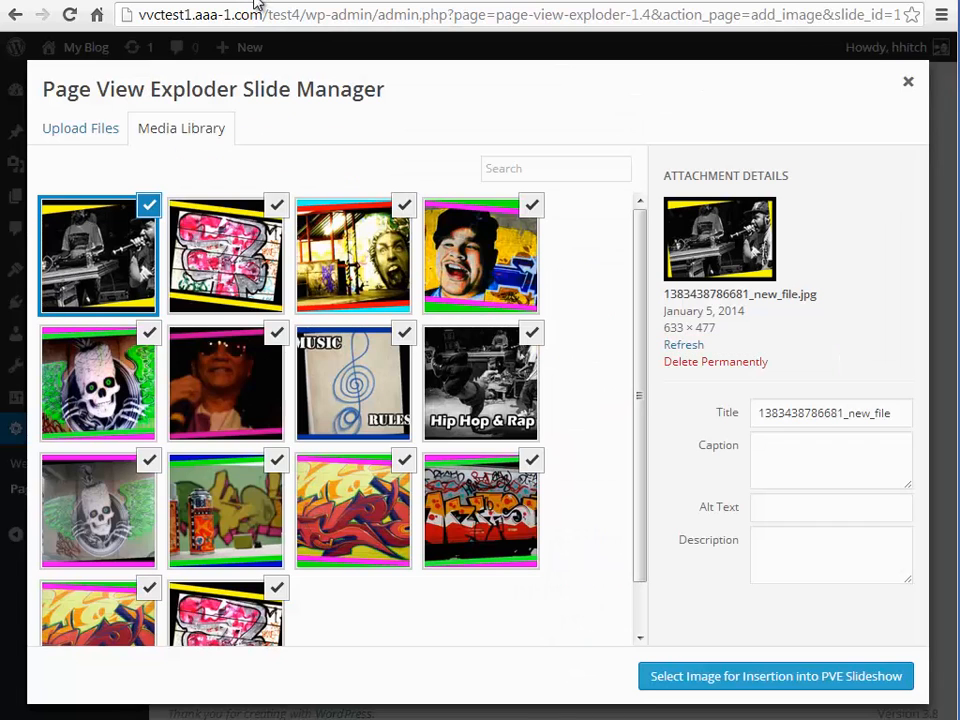
left_click(195, 250)
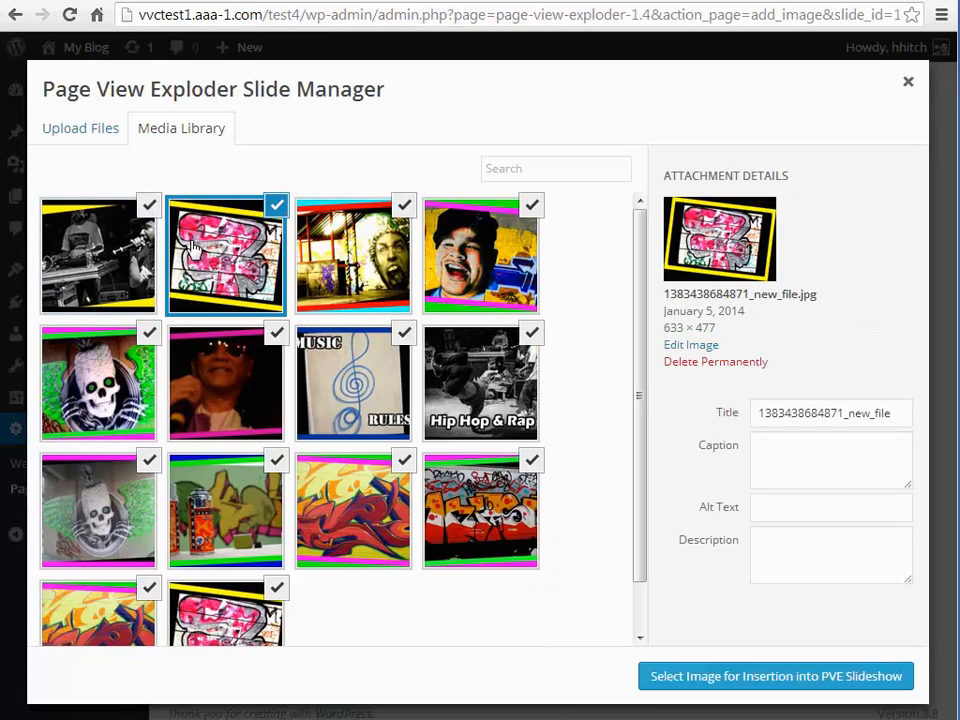
left_click(97, 252)
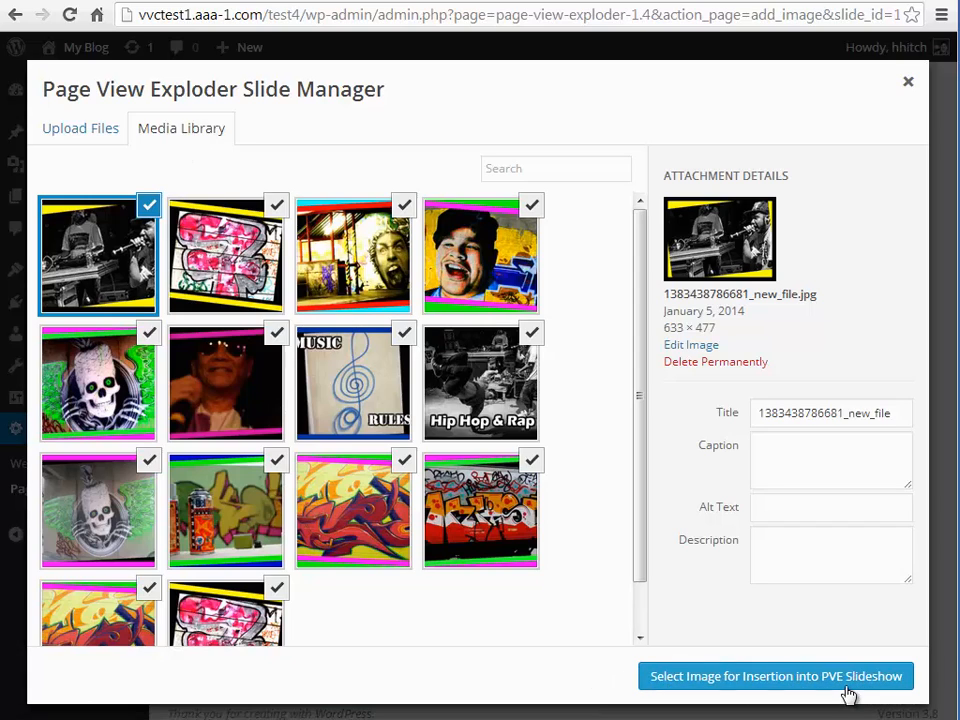
left_click_drag(898, 416, 748, 422)
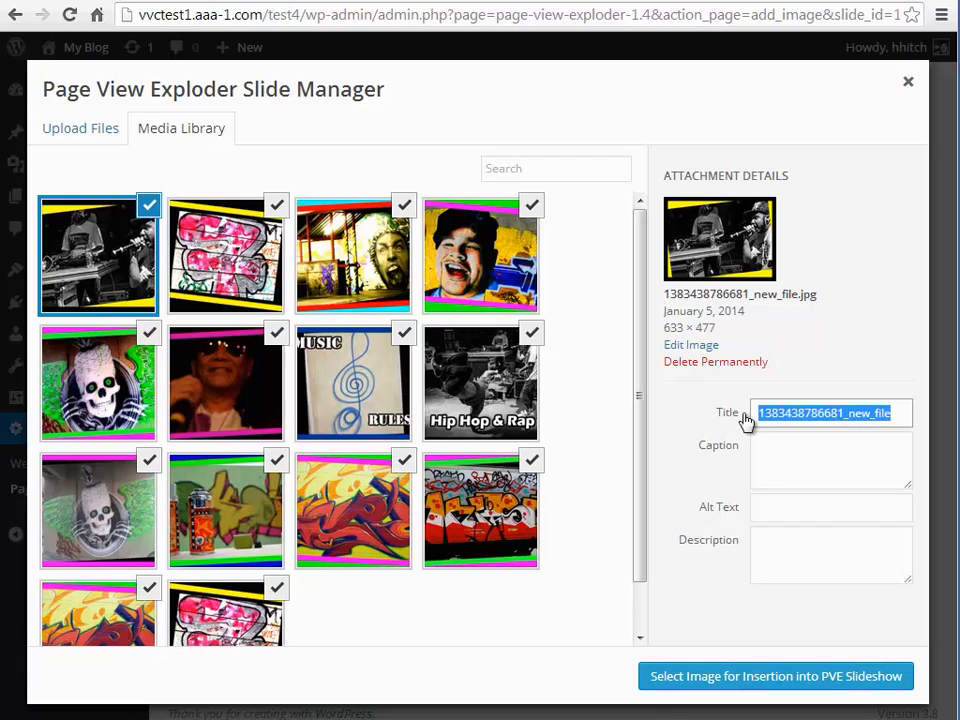
type("Kra")
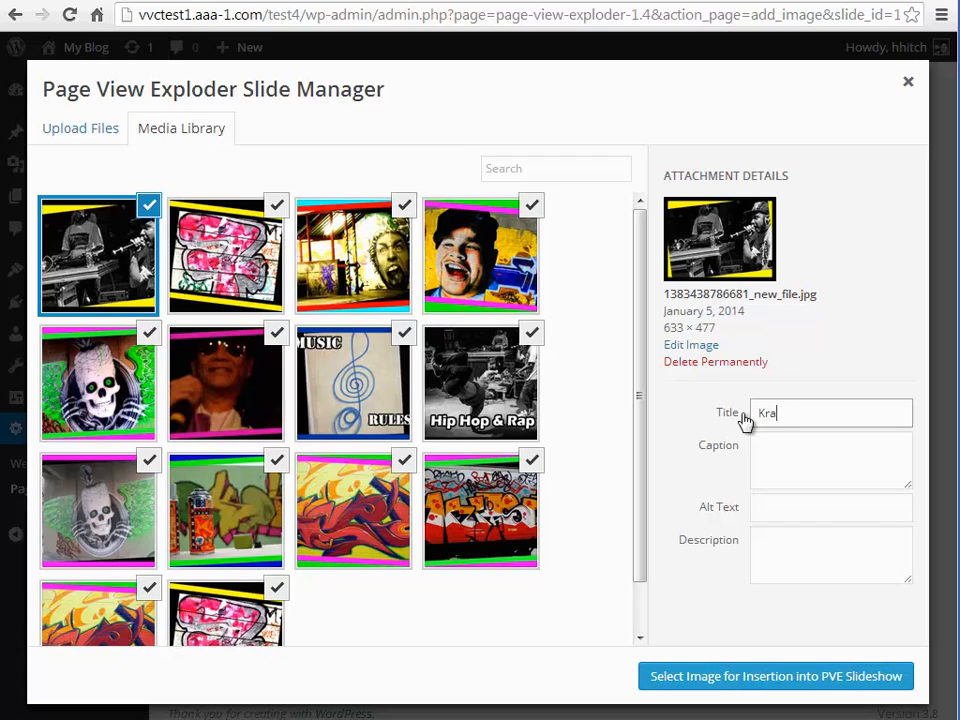
type("zy Slide #1")
Enter "this is a krazy slide #1!!!!!" as the image's description, leaving caption and alt text blank, and enlarge the description box
left_click(765, 461)
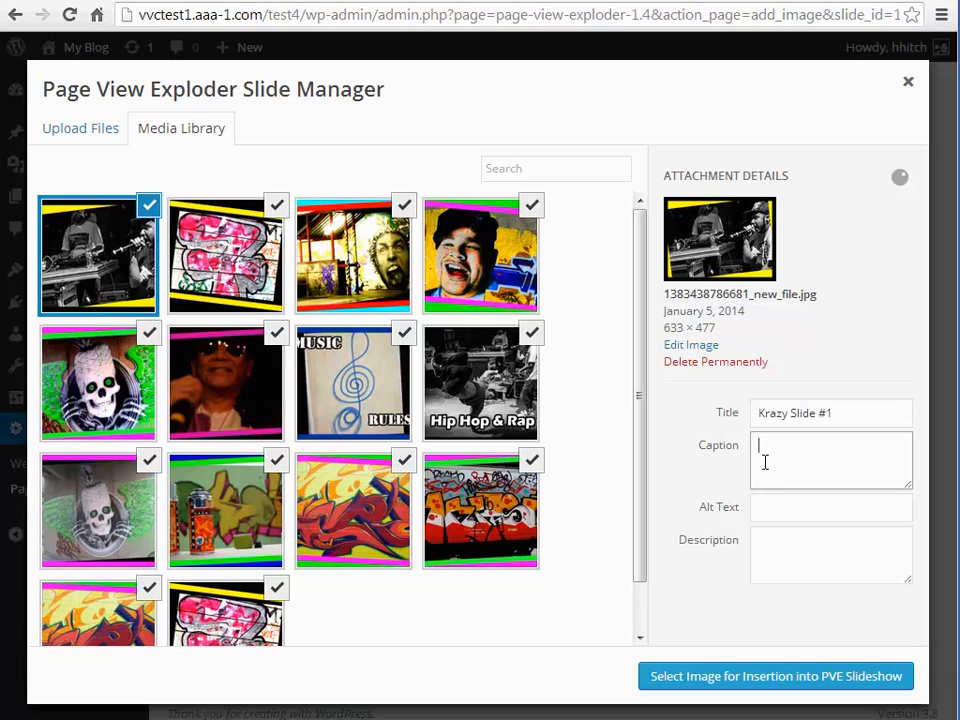
left_click(782, 507)
left_click(768, 470)
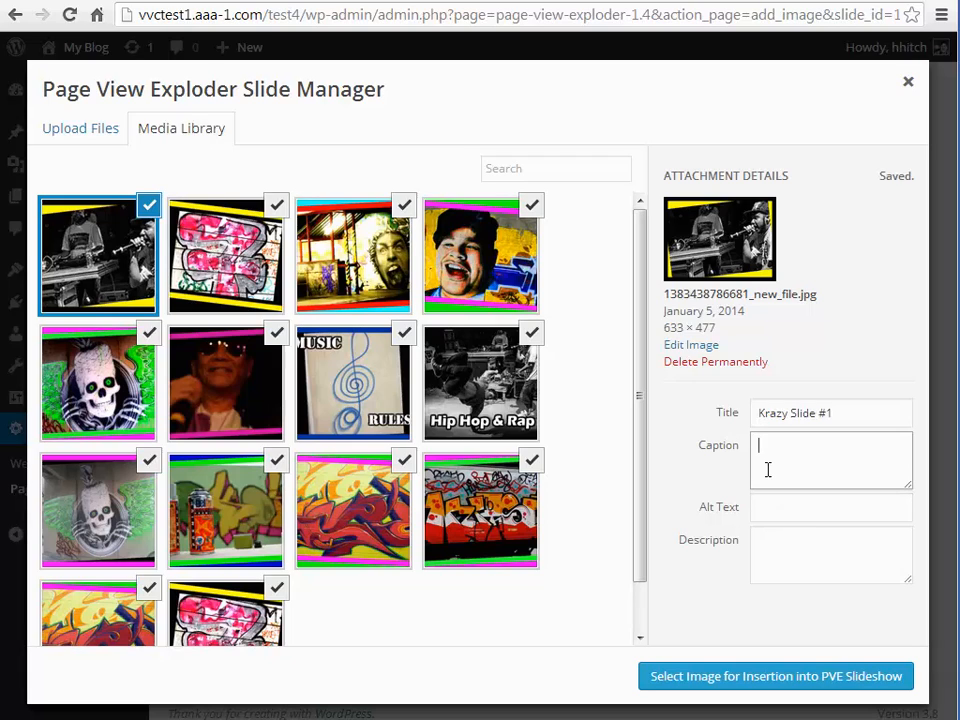
left_click(788, 556)
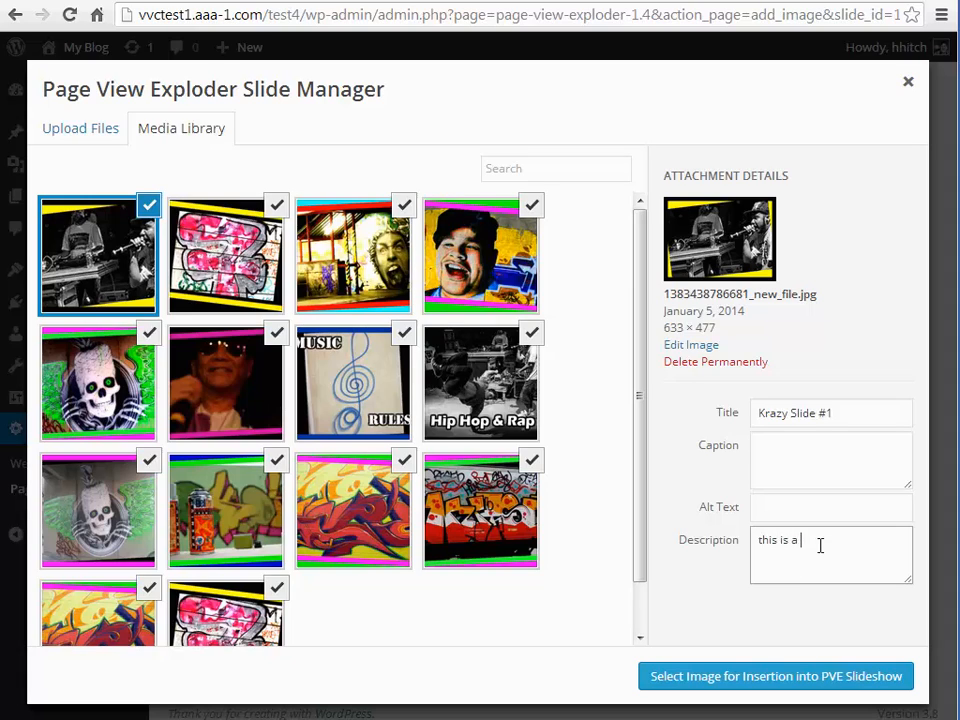
type("this is a krazy slide #1!!!!!")
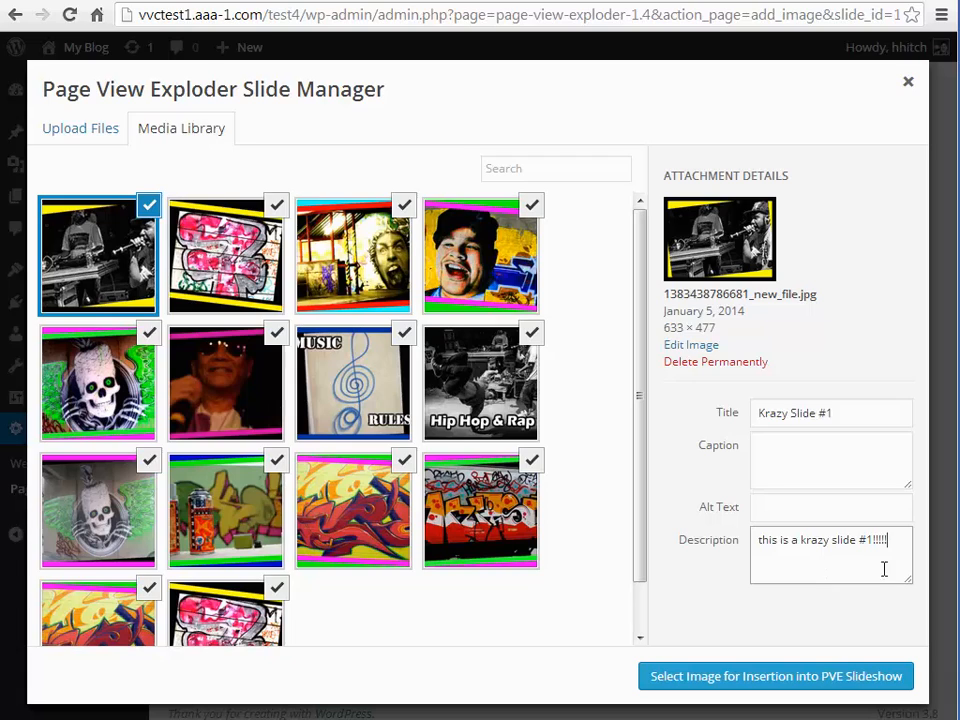
left_click_drag(910, 589, 900, 636)
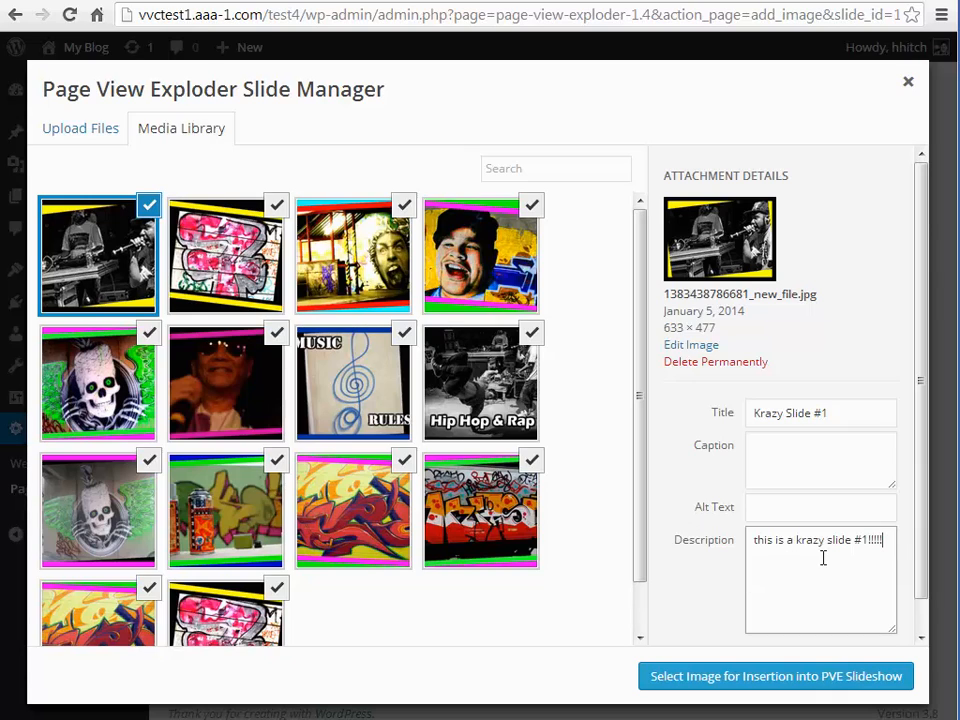
key("Return")
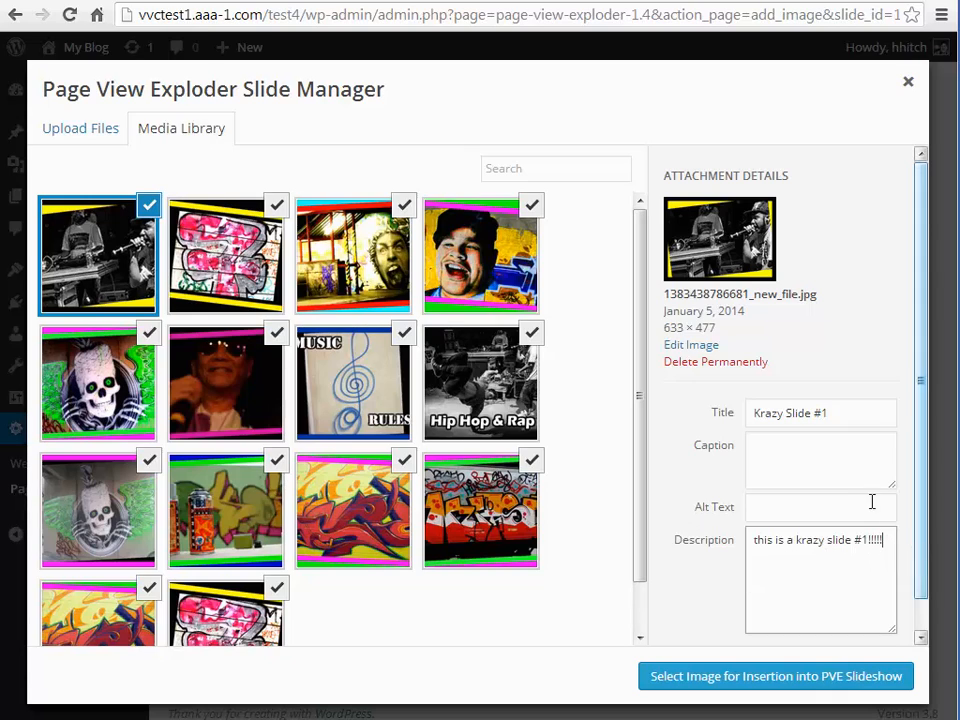
type("asdfasdf")
key("Return")
type("asdfasdfasdf")
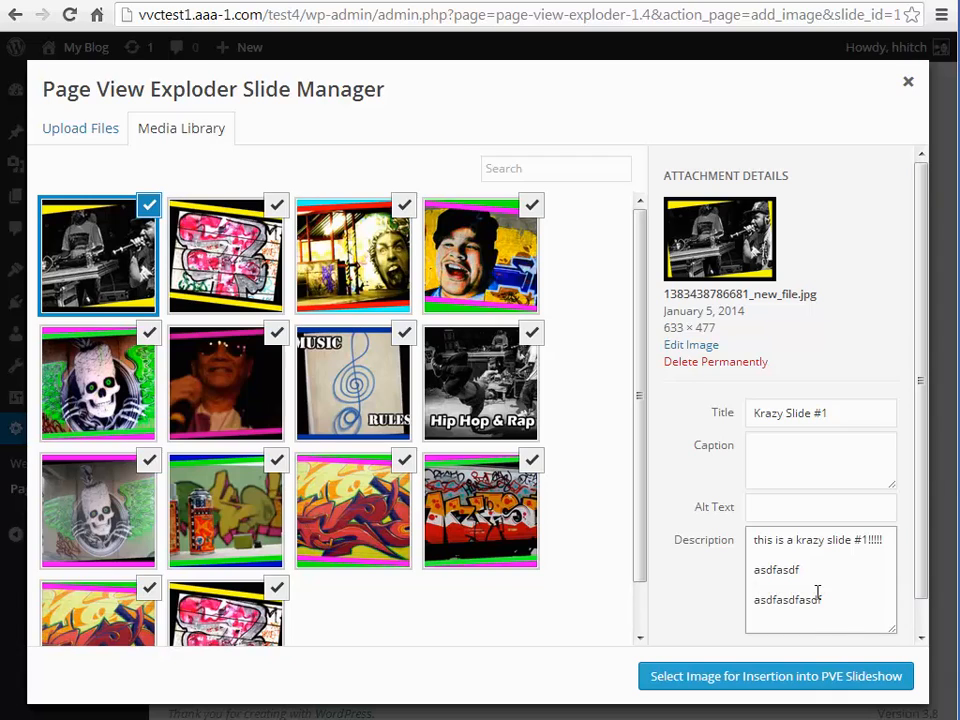
left_click_drag(817, 592, 752, 556)
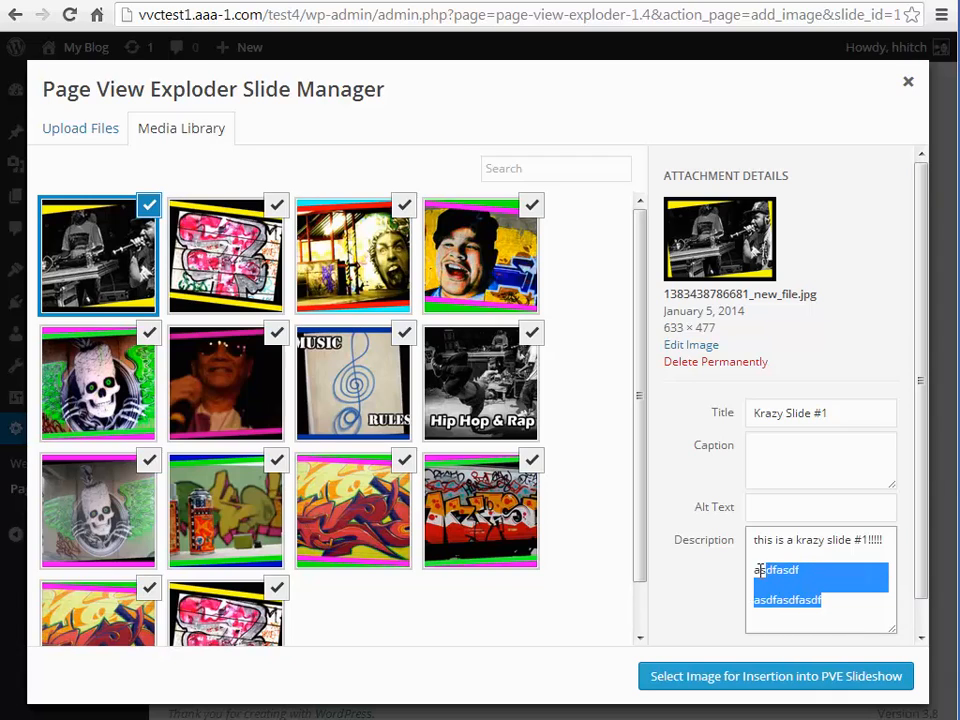
key("BackSpace")
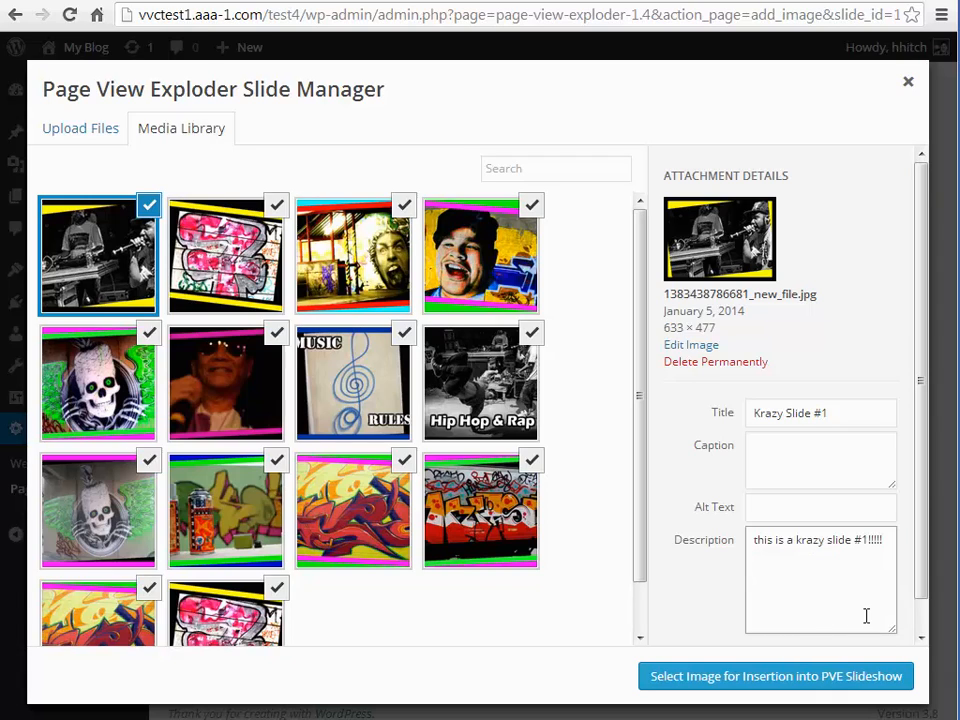
Append the filler text "asdfasdf asdf asdf asdf asd fasdfasdfasd" to the image's description and insert the image into the slideshow
type("asdfasdf asdf asdf  asdf")
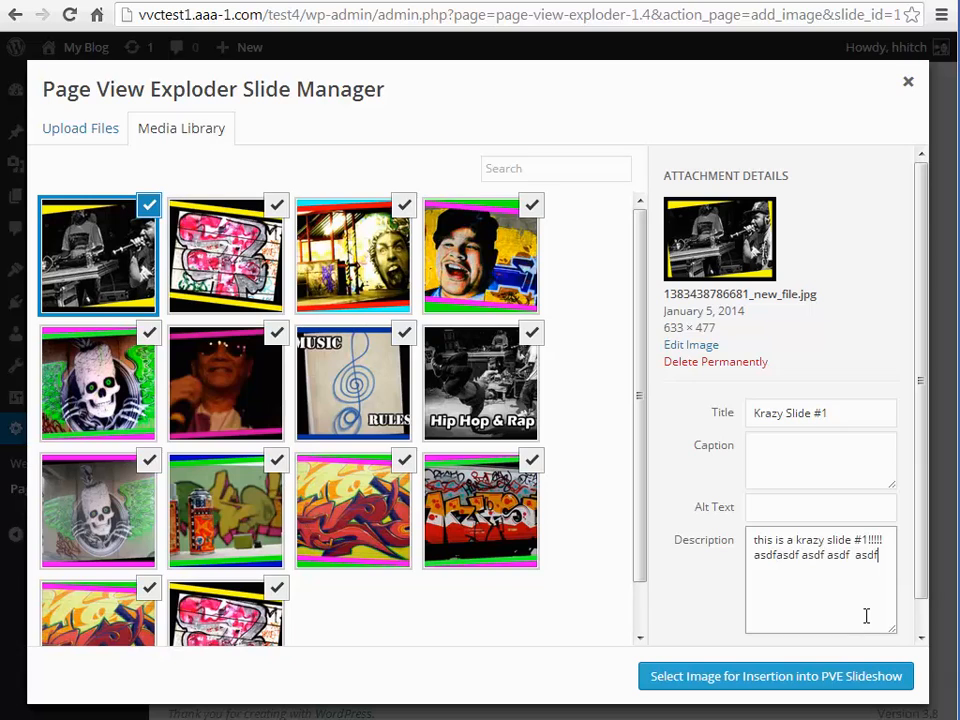
type(" asd fasdfasdfasd")
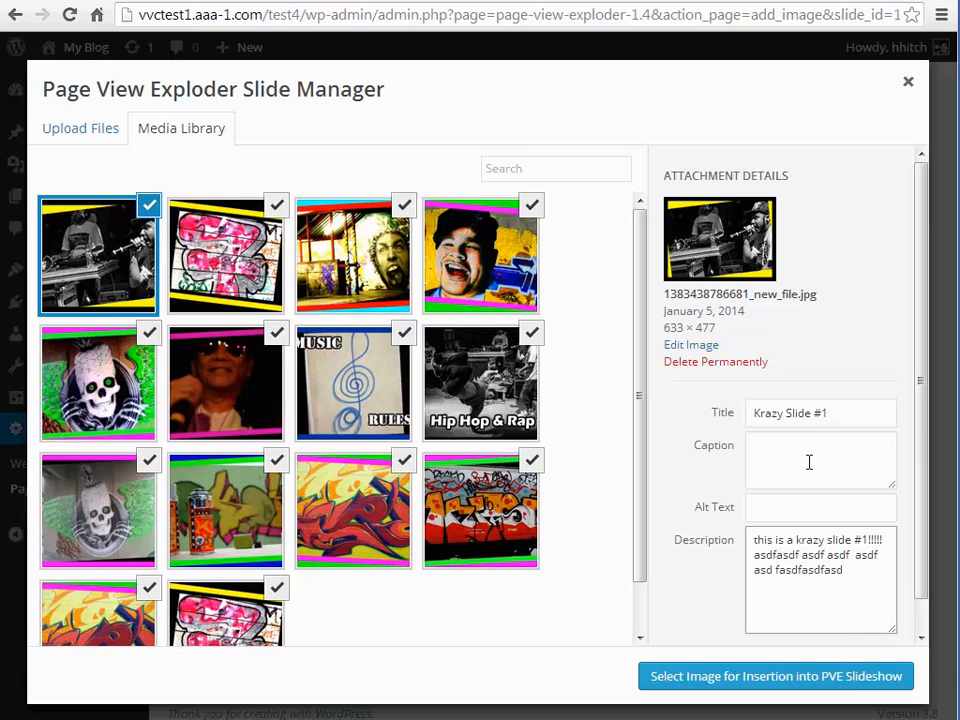
left_click(770, 684)
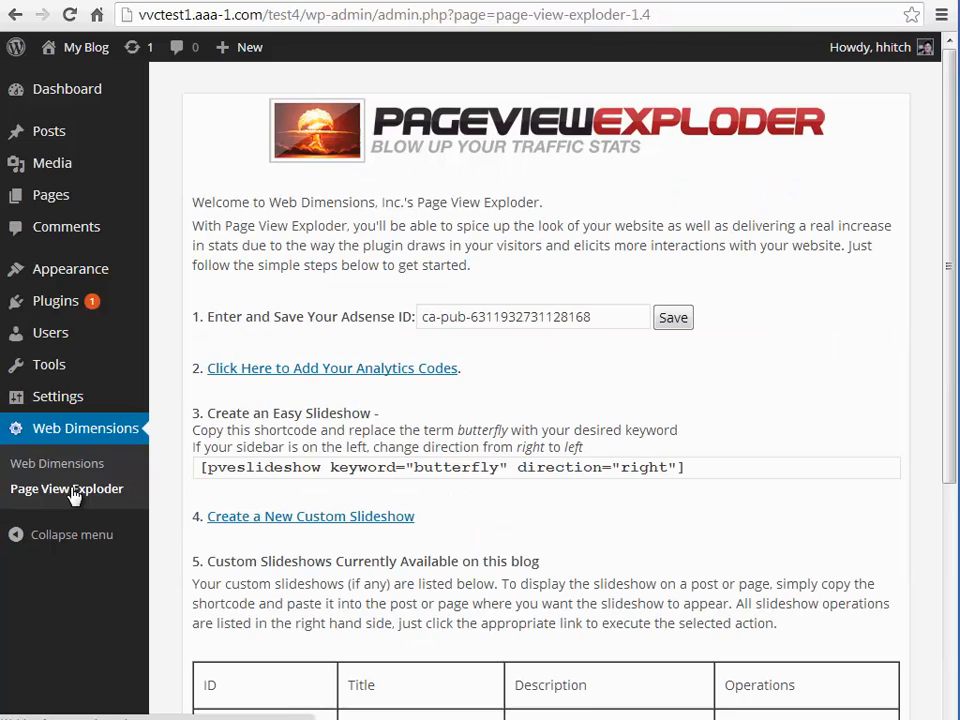
Open the slide management page of the KRAZY test slideshow and set the first slide's title to "Krazy Slide #1"
scroll(945, 611, "down", 4)
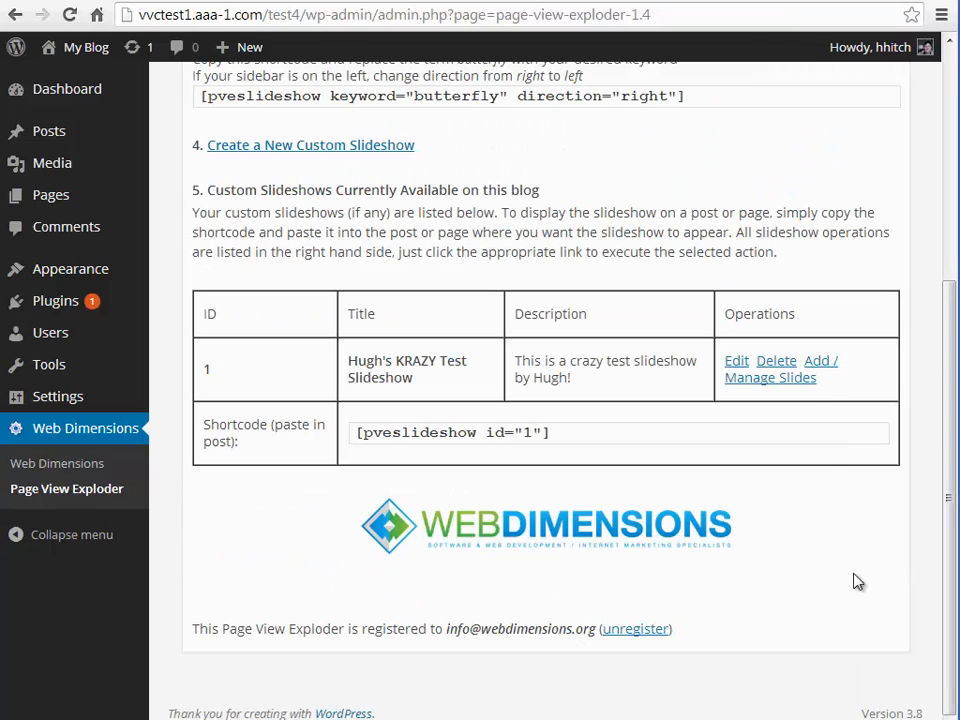
left_click(776, 380)
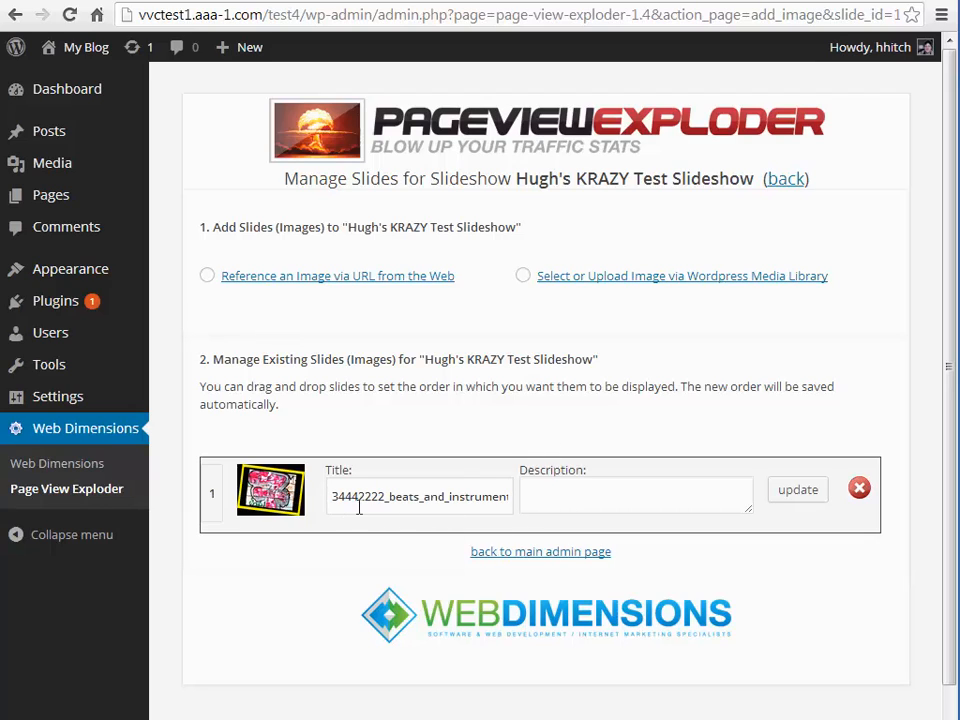
left_click(330, 497)
left_click_drag(330, 497, 579, 508)
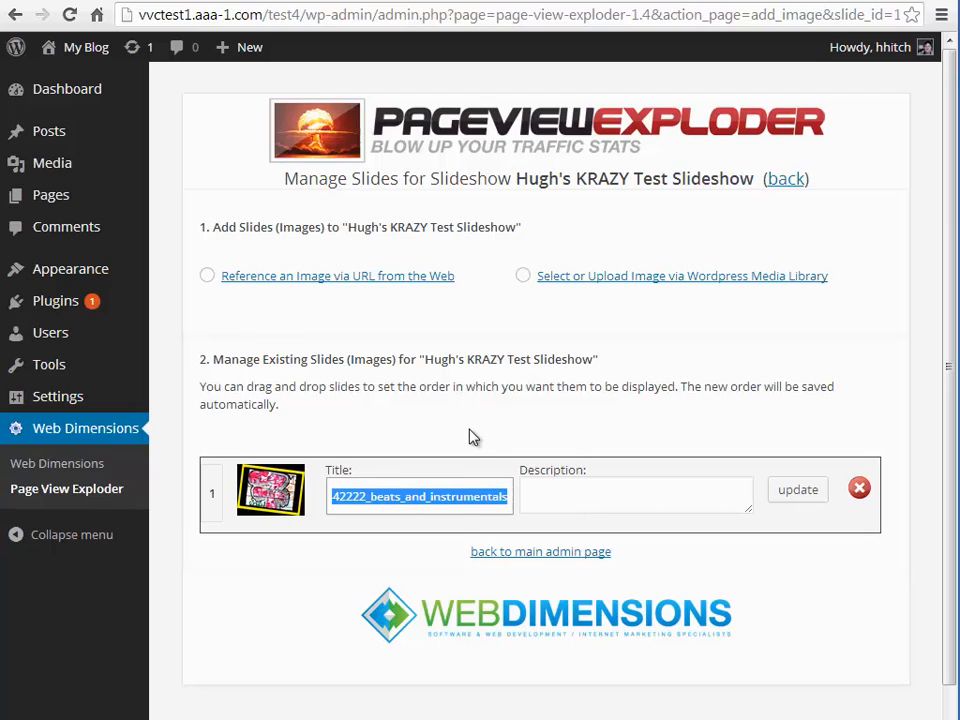
type("Krazy Slide #1")
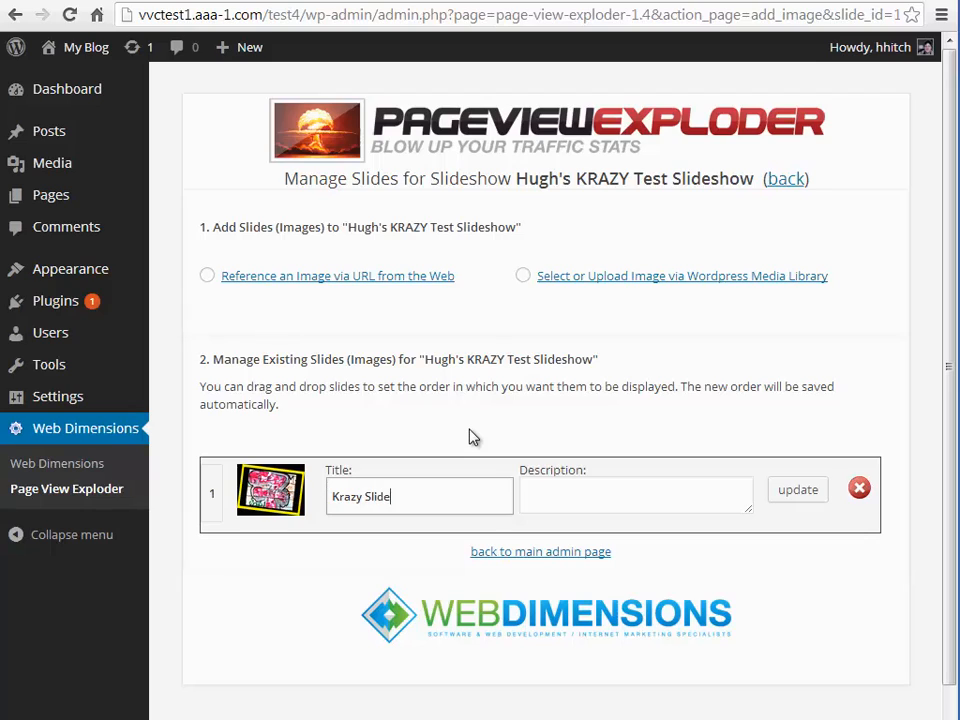
Set the first slide's description to "this is a krazy slide!!!!!" and save the slide details
left_click(560, 496)
type("this")
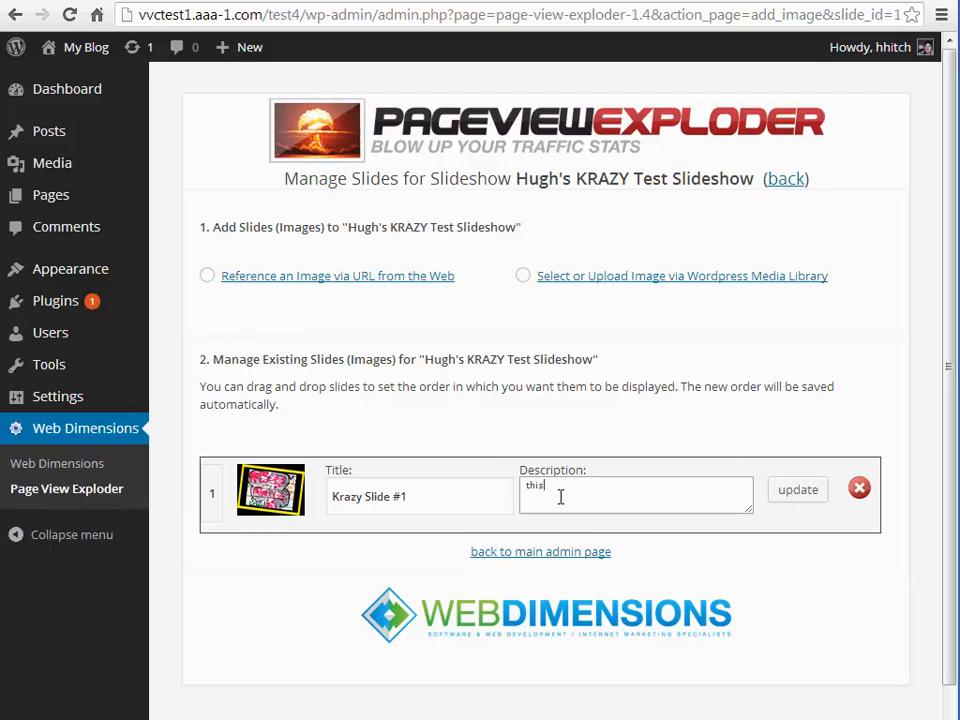
type(" is a krazy slide!!!!!")
left_click(797, 490)
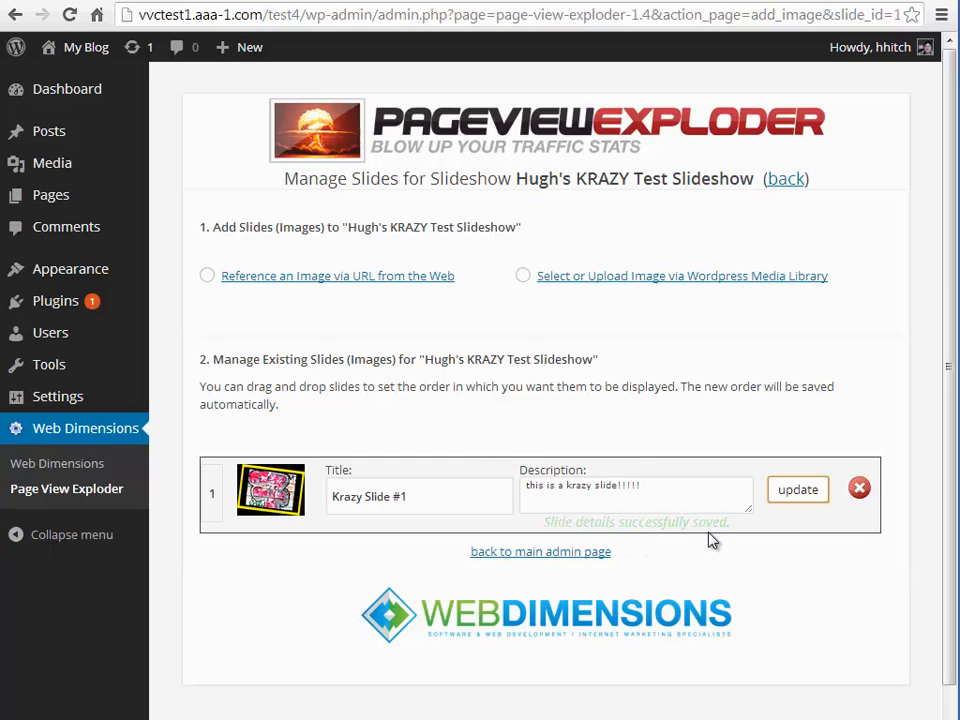
Reload the slideshow's slide management page from the plugin's main page and check the first slide's saved title and description
left_click(90, 495)
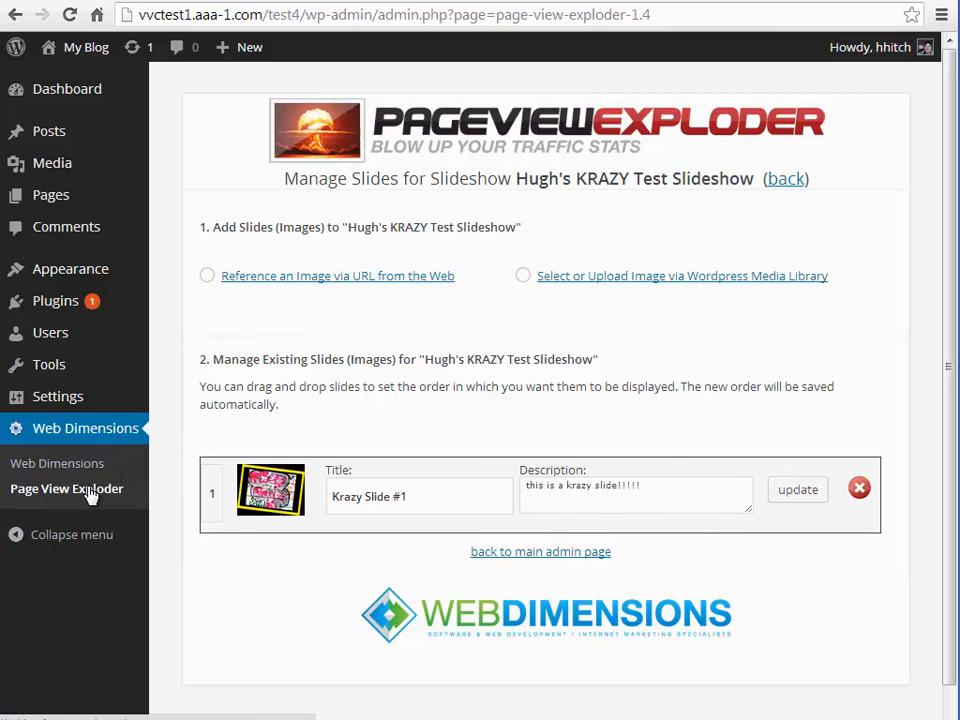
left_click_drag(952, 465, 774, 589)
left_click(774, 589)
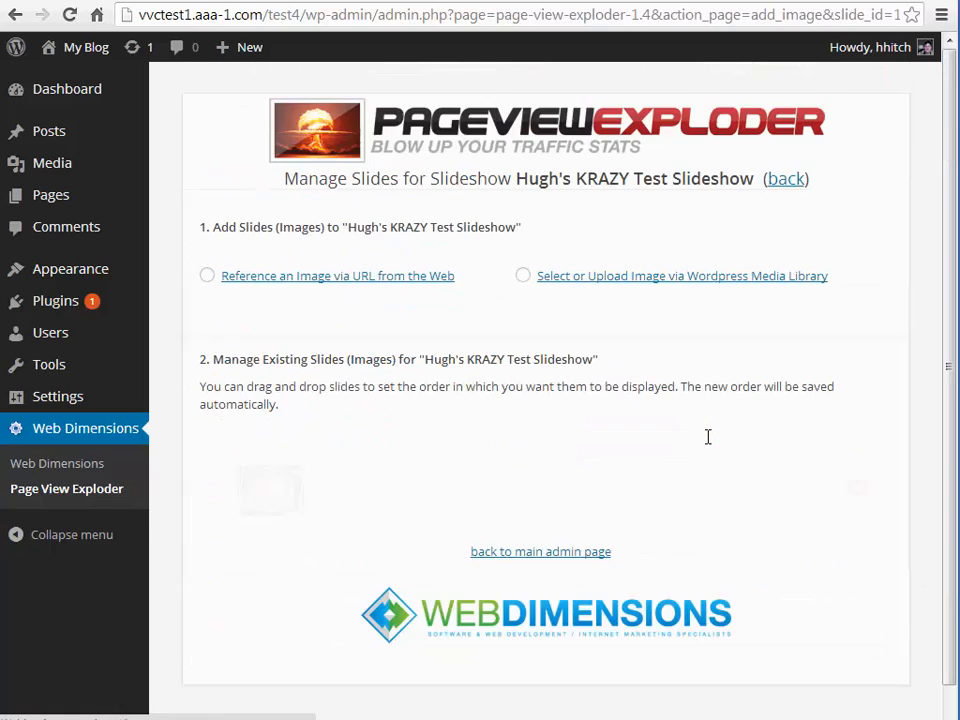
triple_click(428, 499)
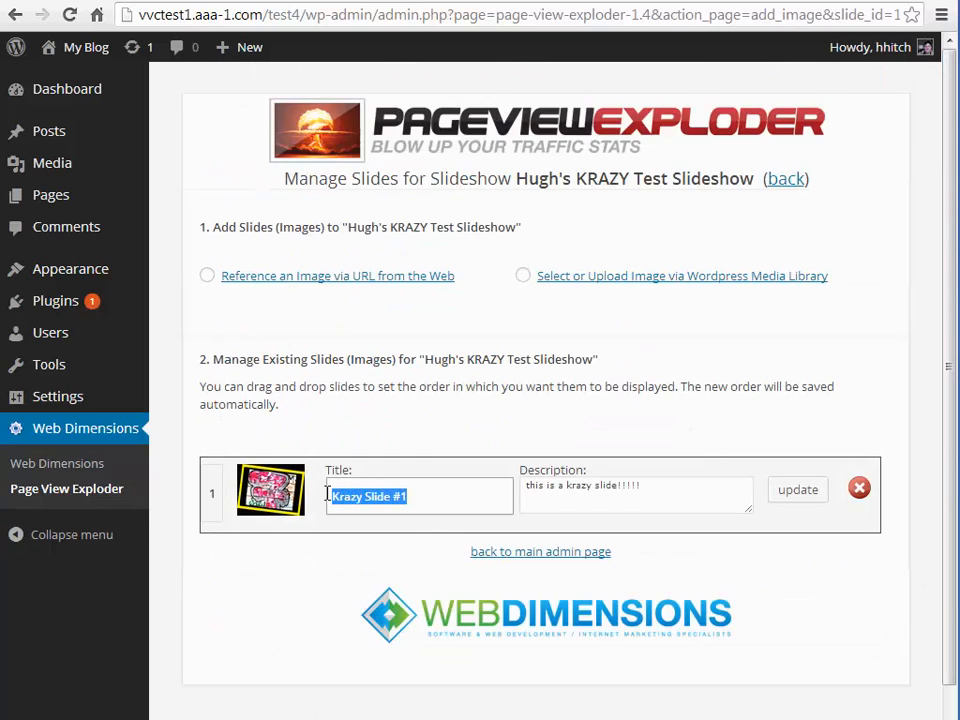
left_click_drag(669, 478, 524, 482)
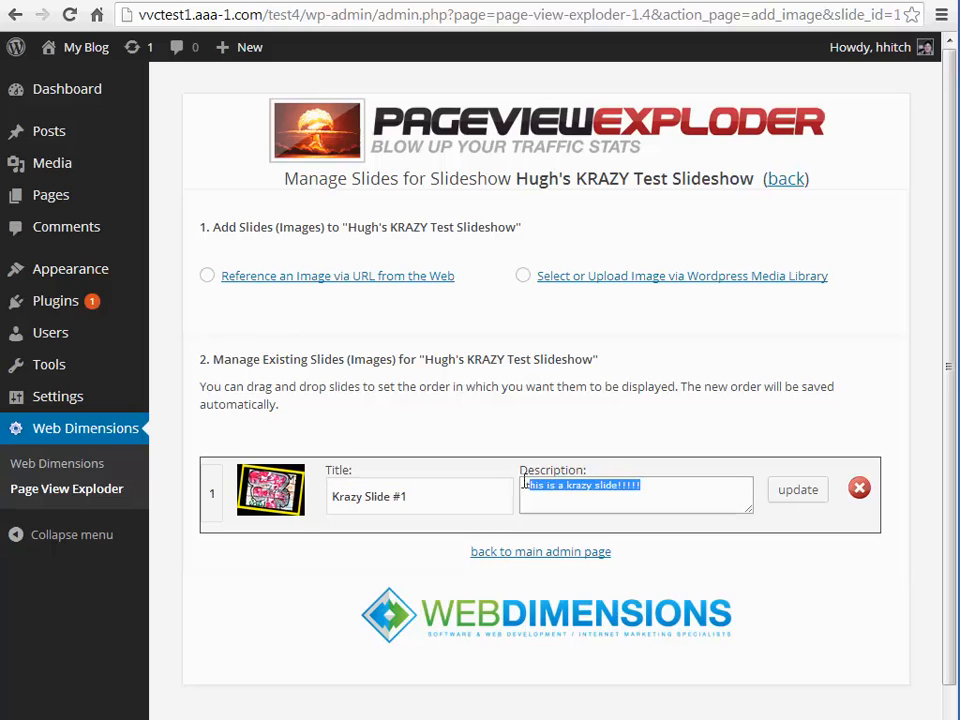
left_click(536, 431)
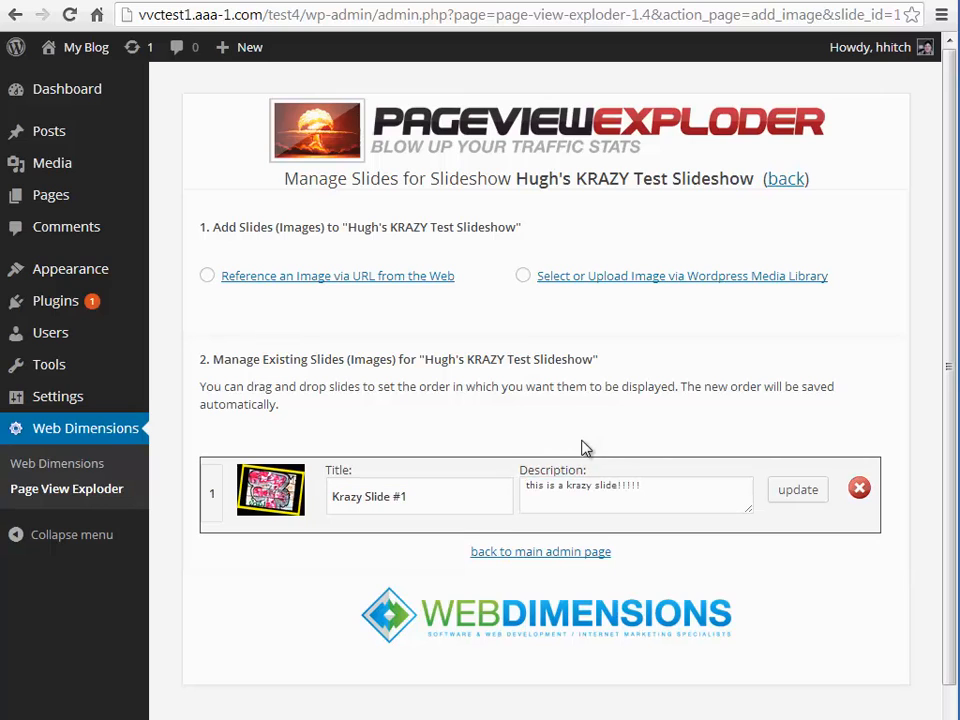
left_click(722, 280)
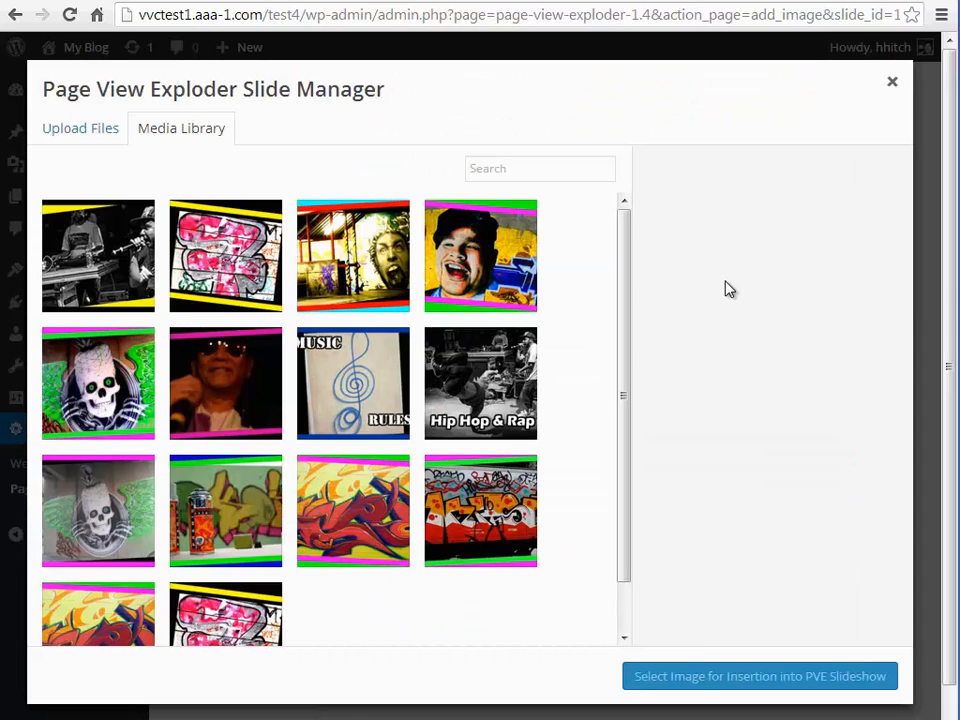
left_click(892, 81)
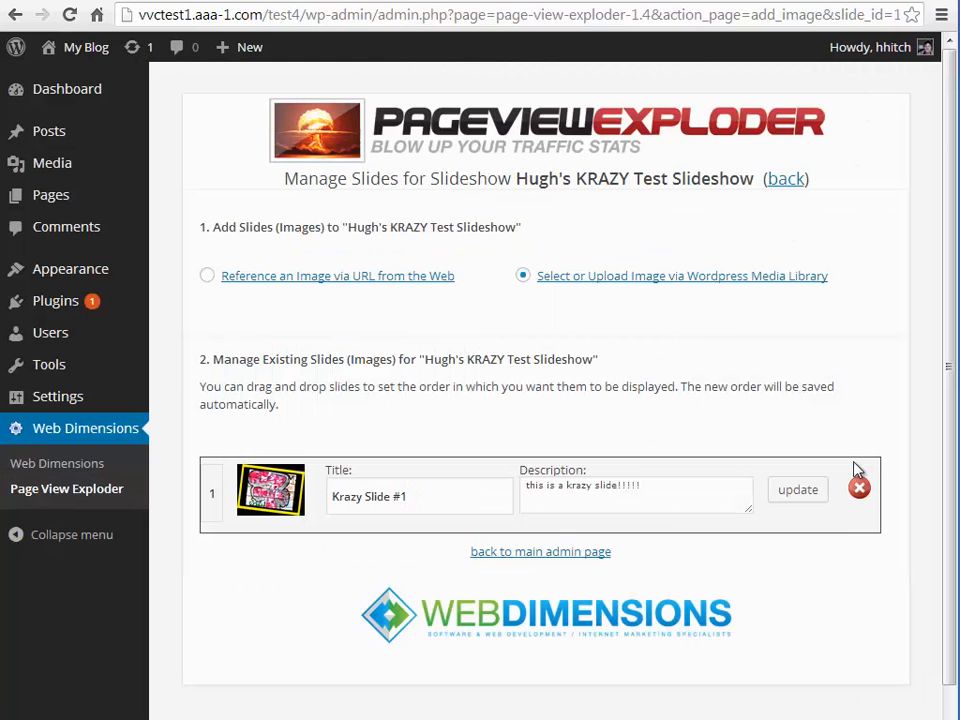
Insert the black-and-white DJ image with the yellow border from the media library as the second slide
left_click(675, 279)
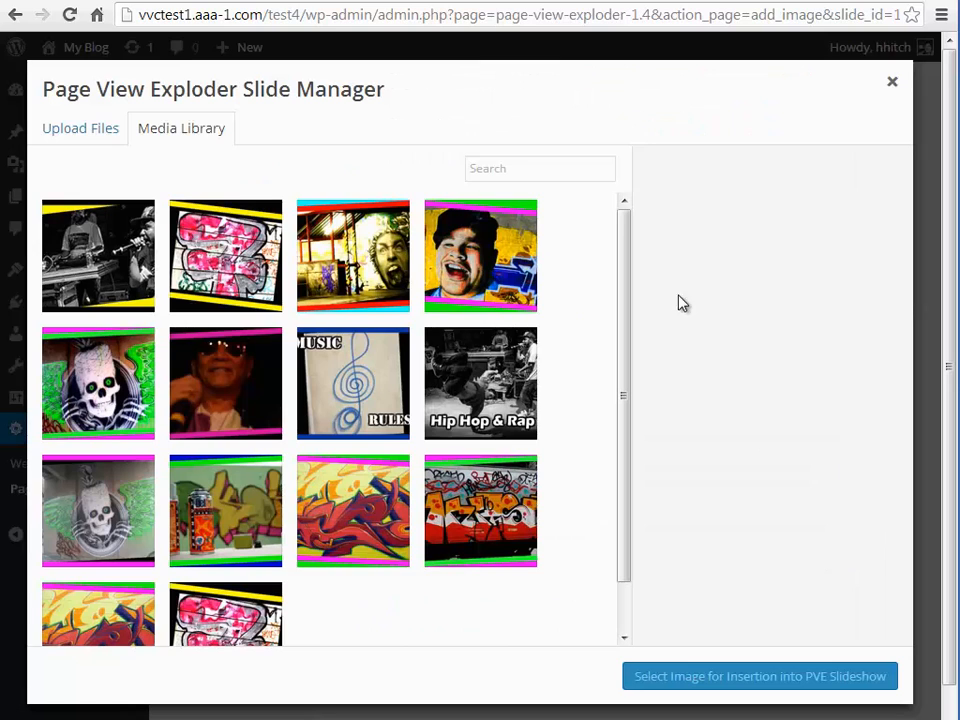
left_click(85, 250)
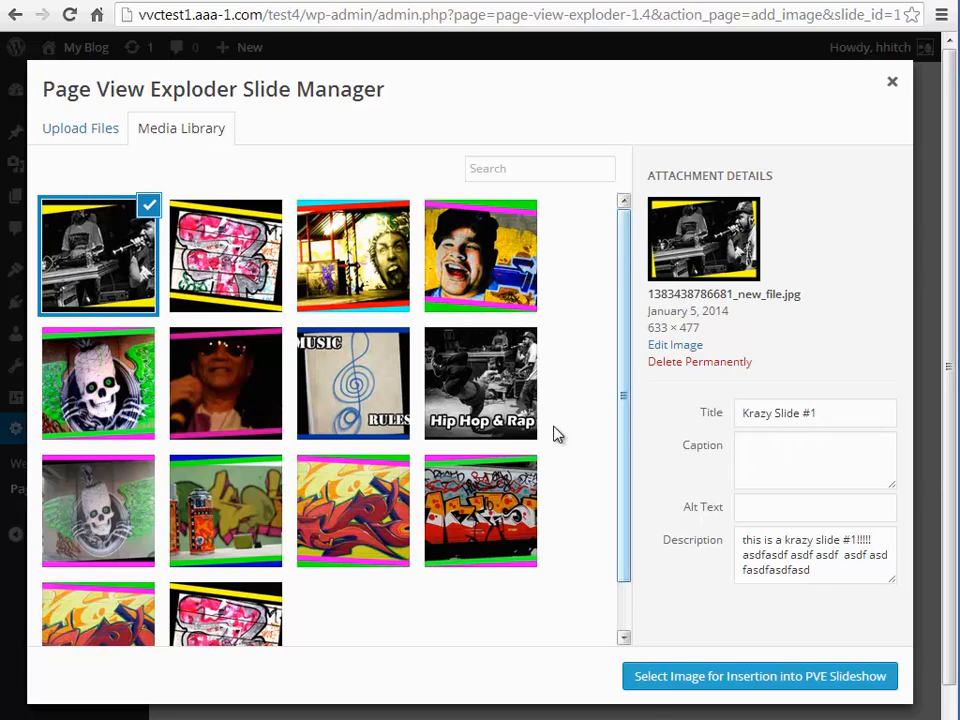
left_click(769, 682)
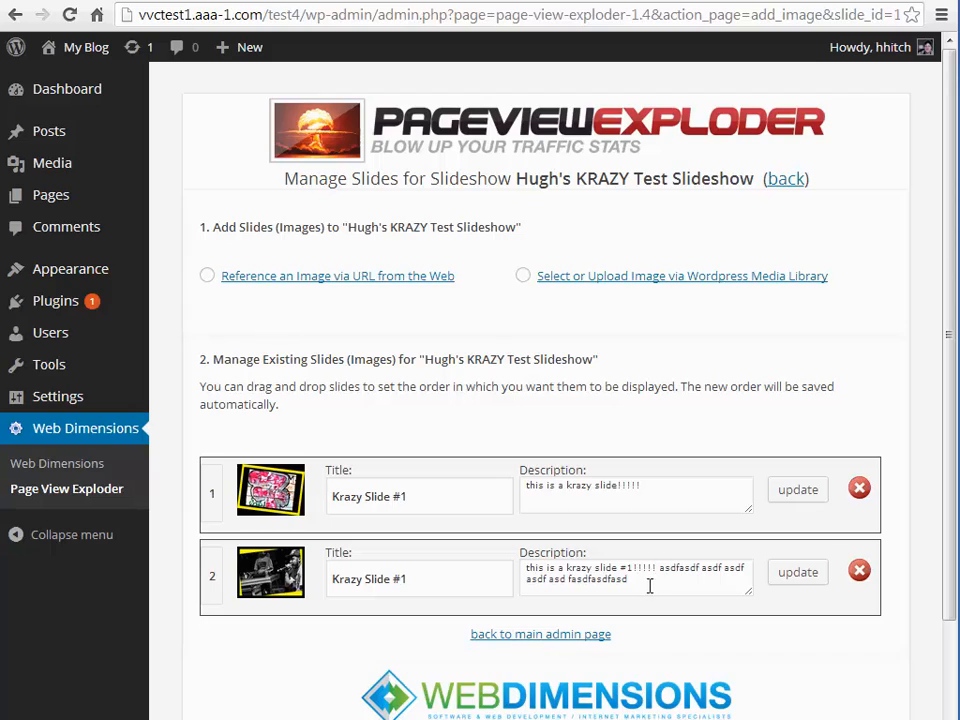
Set the second slide's title to "Krazy Slide #2", change the number in its description to #2 and save the slide details
left_click(409, 579)
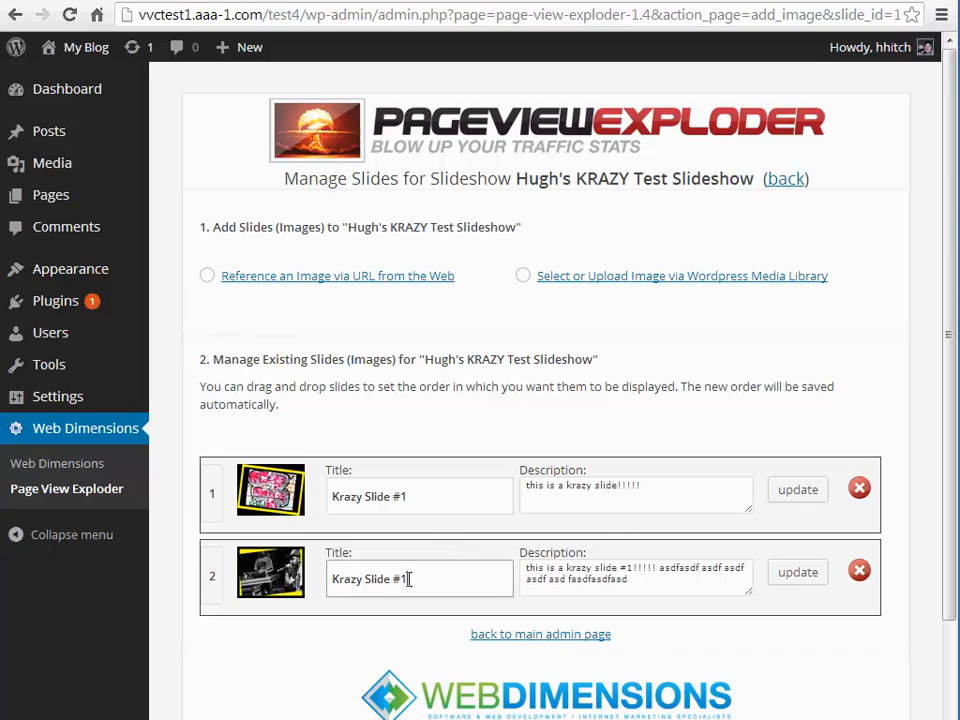
left_click(629, 567)
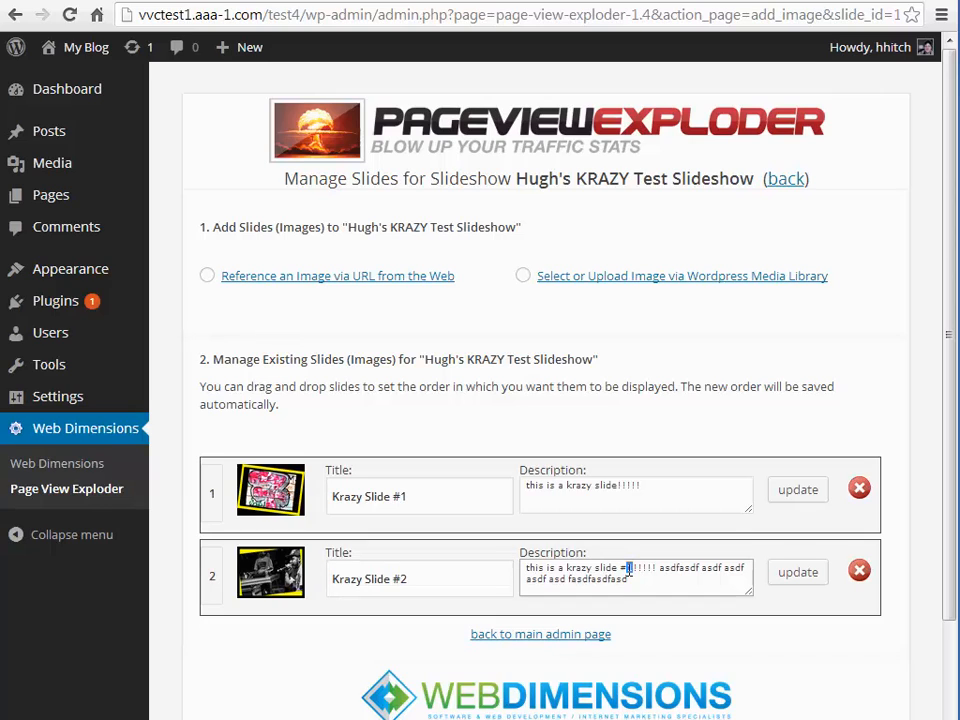
type("2")
left_click(800, 573)
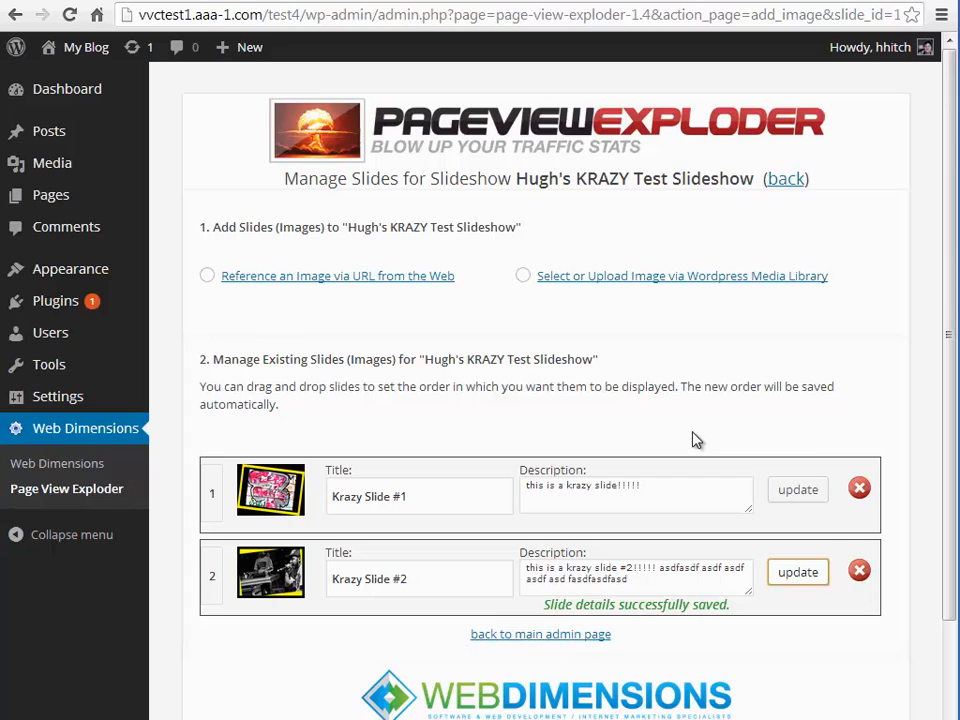
Select the red-and-blue-bordered image of the shouting man in the media library and title it "Krazy Slide #3"
left_click(662, 284)
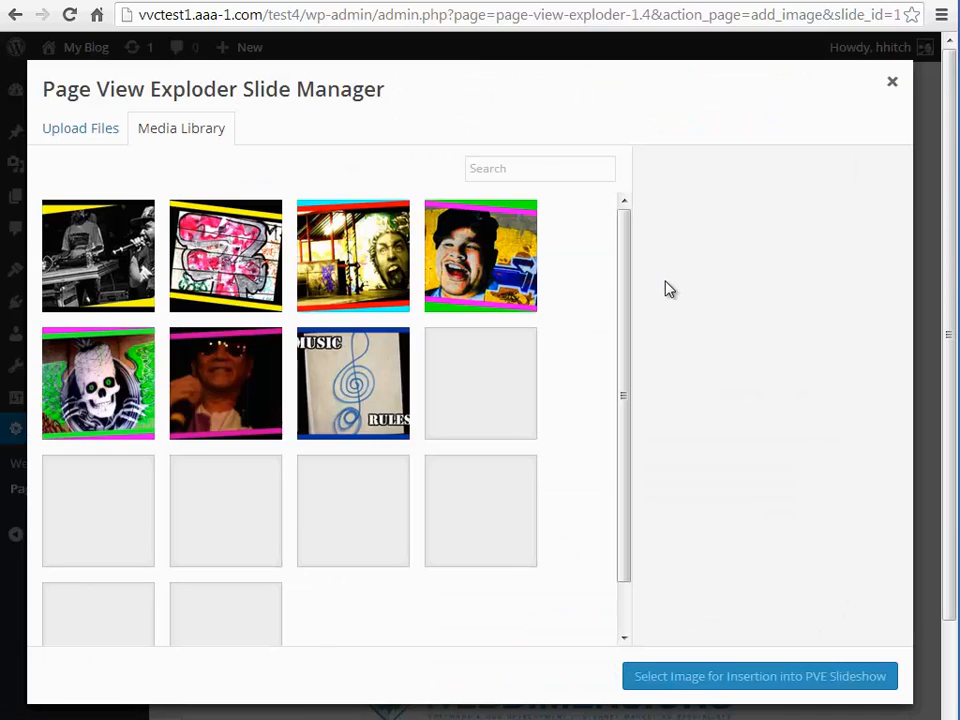
left_click(340, 250)
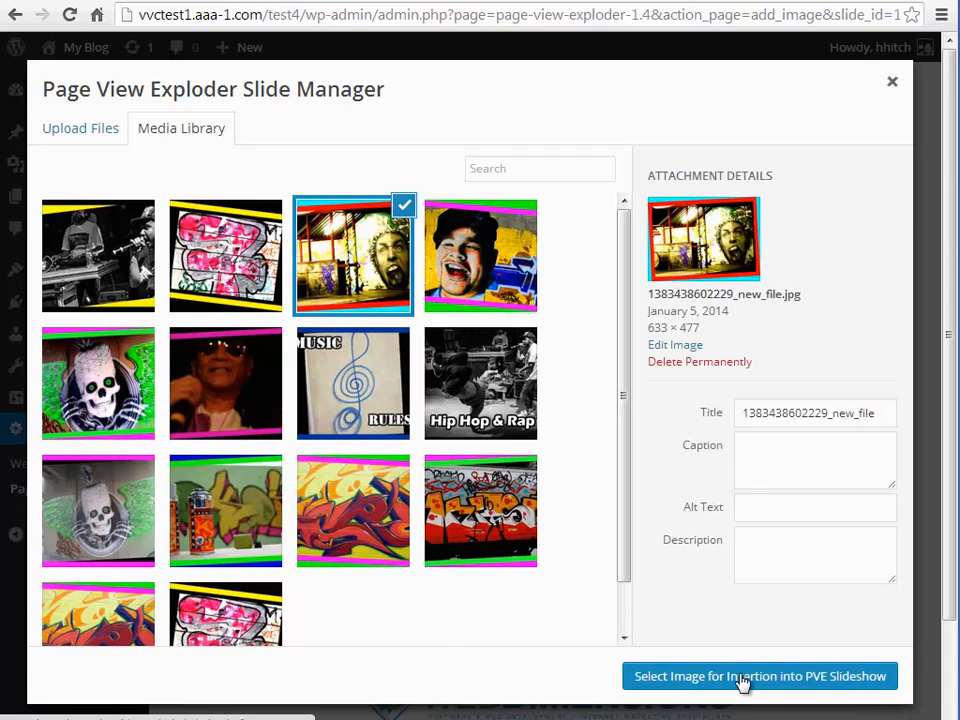
left_click_drag(875, 416, 724, 422)
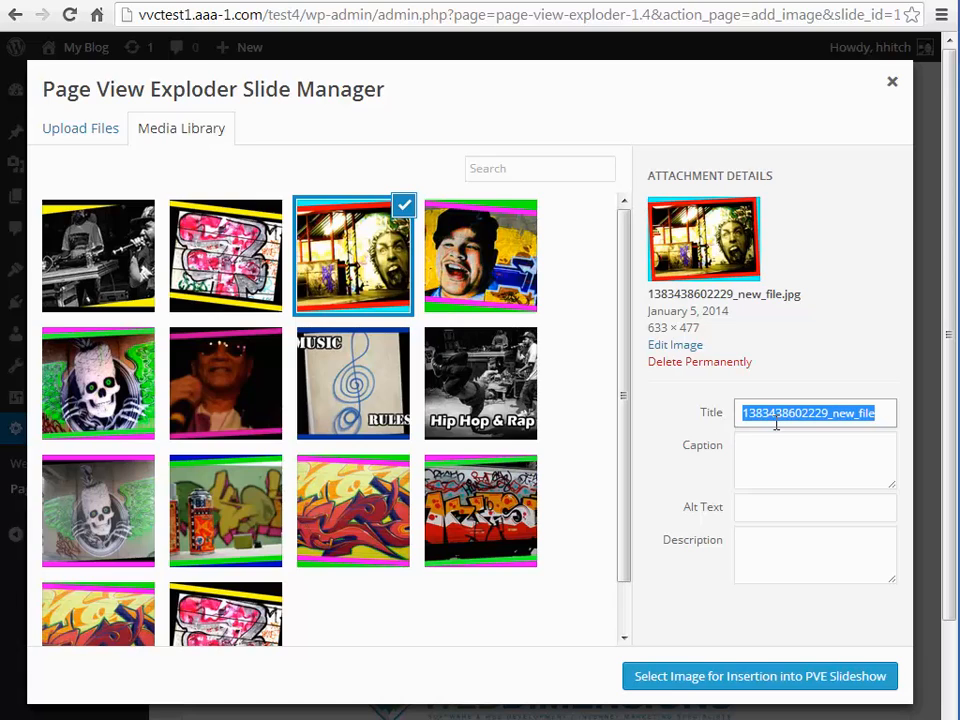
type("Krazy")
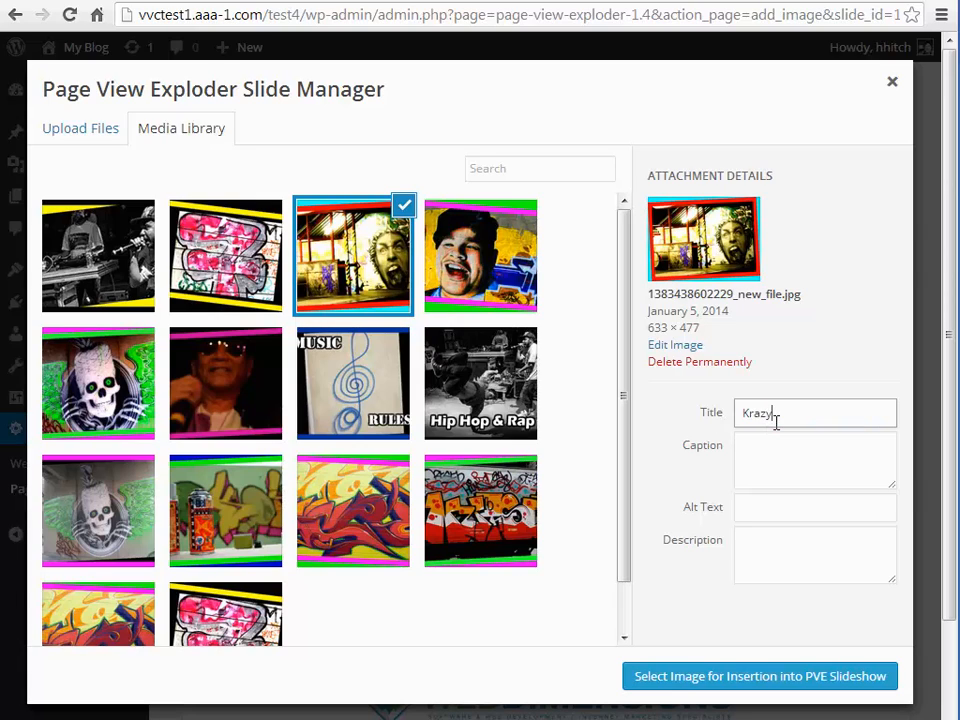
type(" Slide #3")
left_click_drag(840, 413, 744, 413)
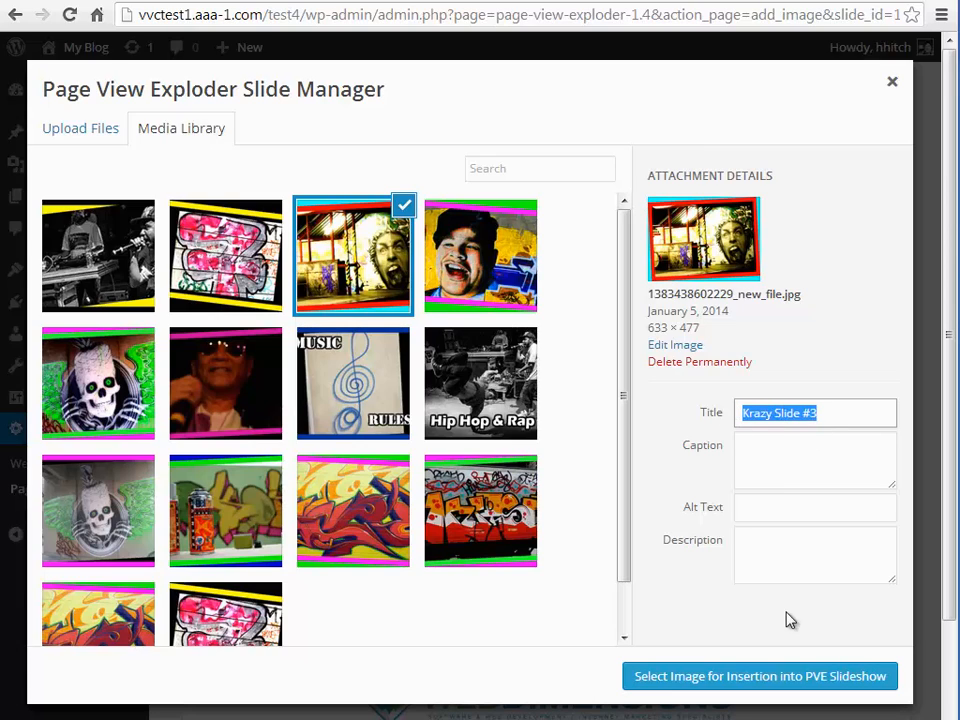
Set the image's description to "here's a totally krazy slide!" and insert it into the slideshow
left_click(788, 544)
type("here's a")
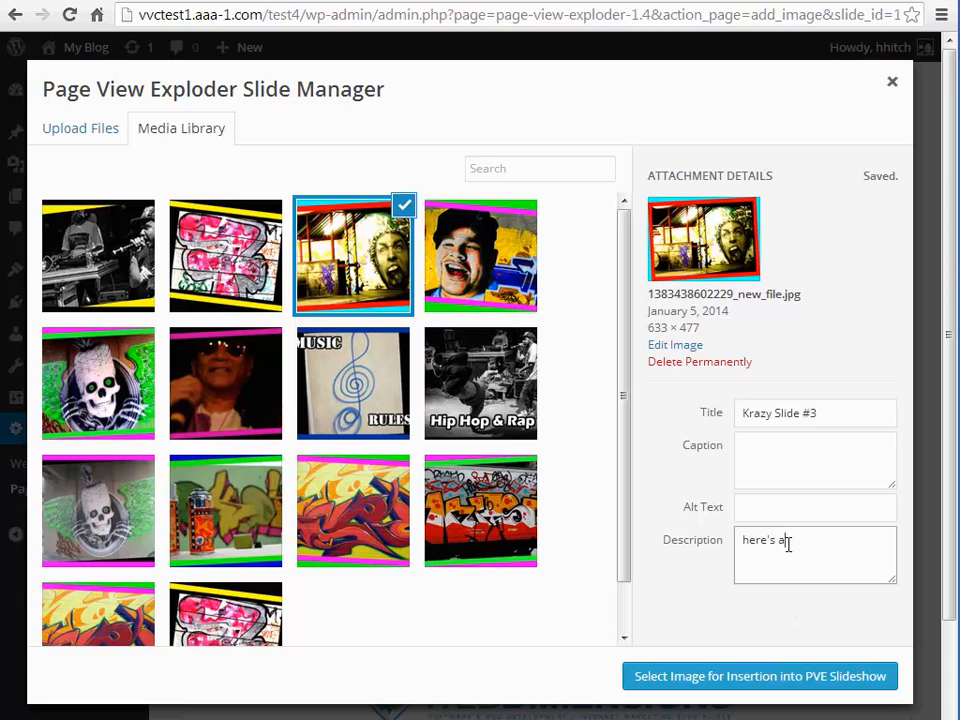
type(" totally krazy slide!")
left_click(690, 677)
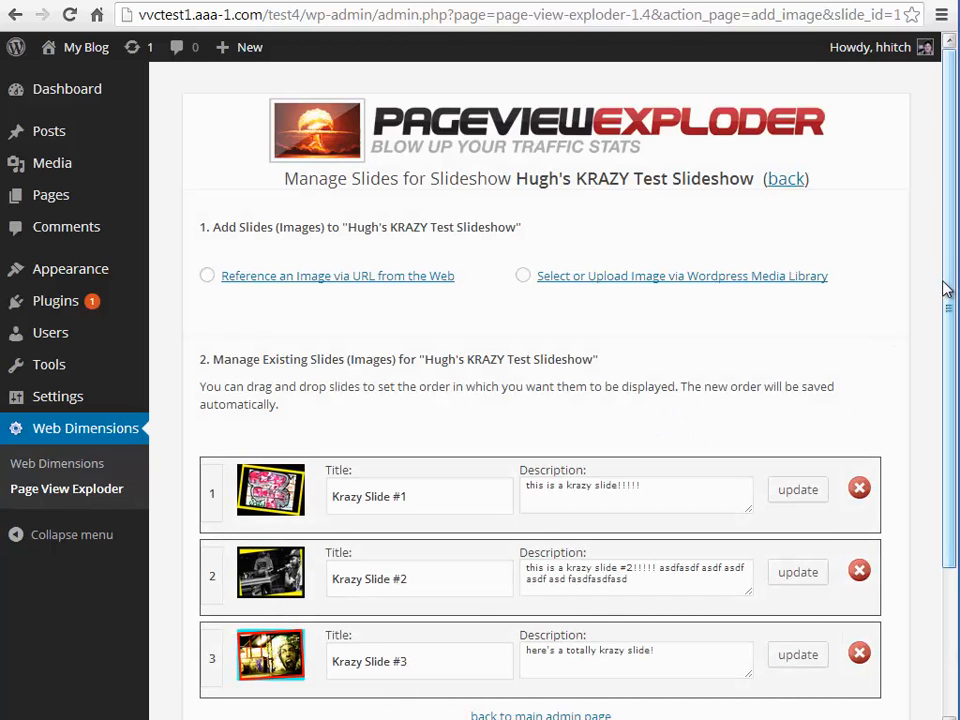
Select the image of the laughing man in the media library and title it "Krazy Slide #4"
left_click_drag(948, 318, 945, 403)
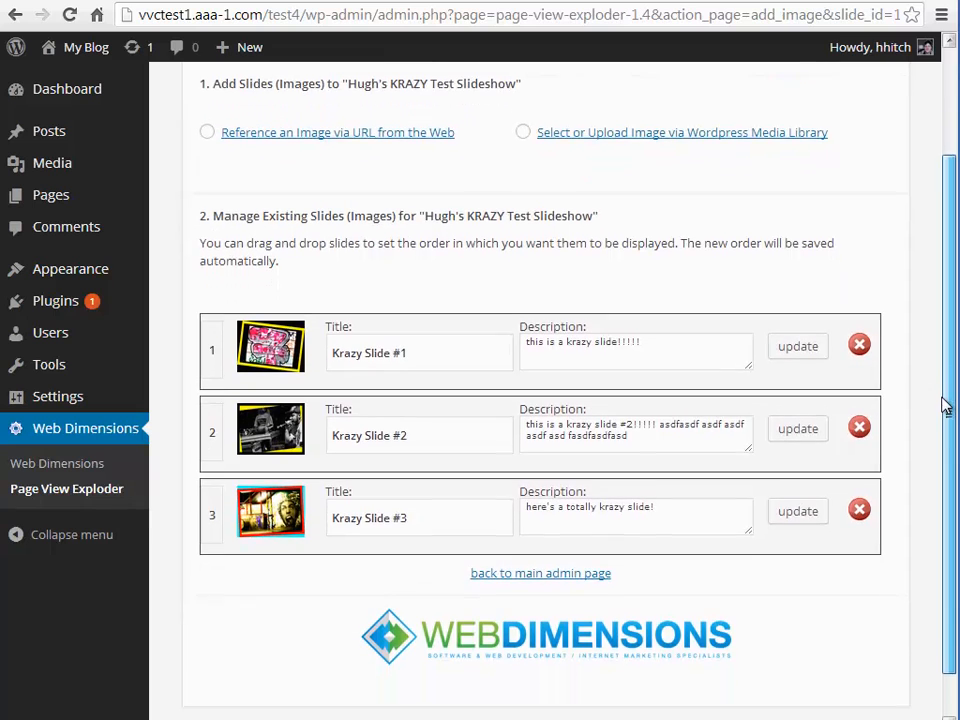
left_click(672, 119)
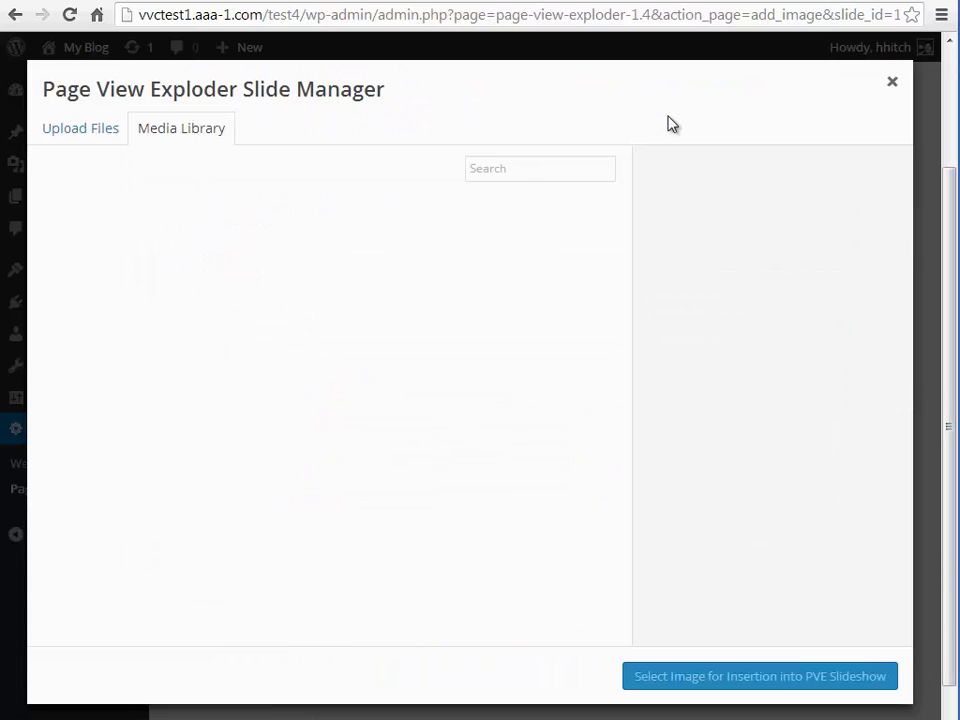
left_click(467, 283)
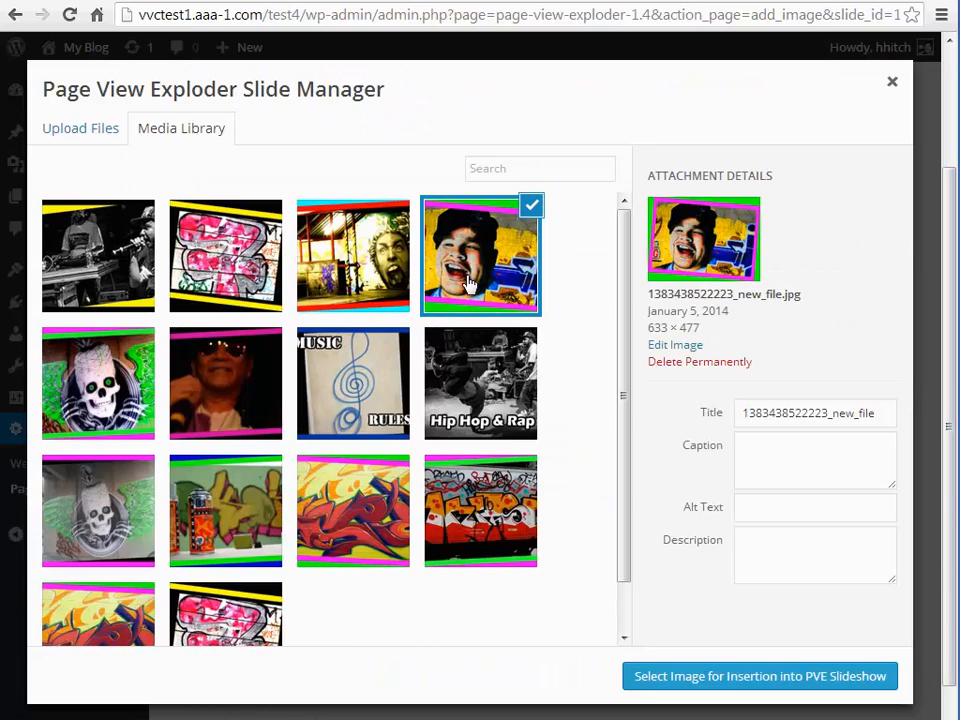
double_click(808, 415)
type("Krazy Slide #3")
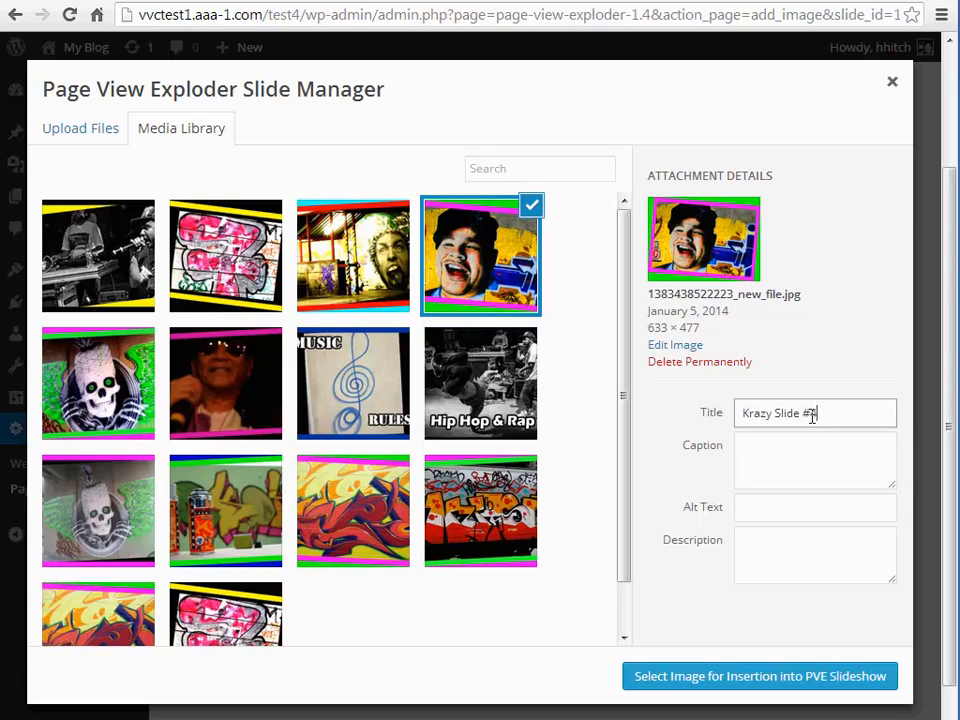
Describe the laughing man image as "here's slide #4" and insert it into the slideshow
left_click(786, 557)
type("jher")
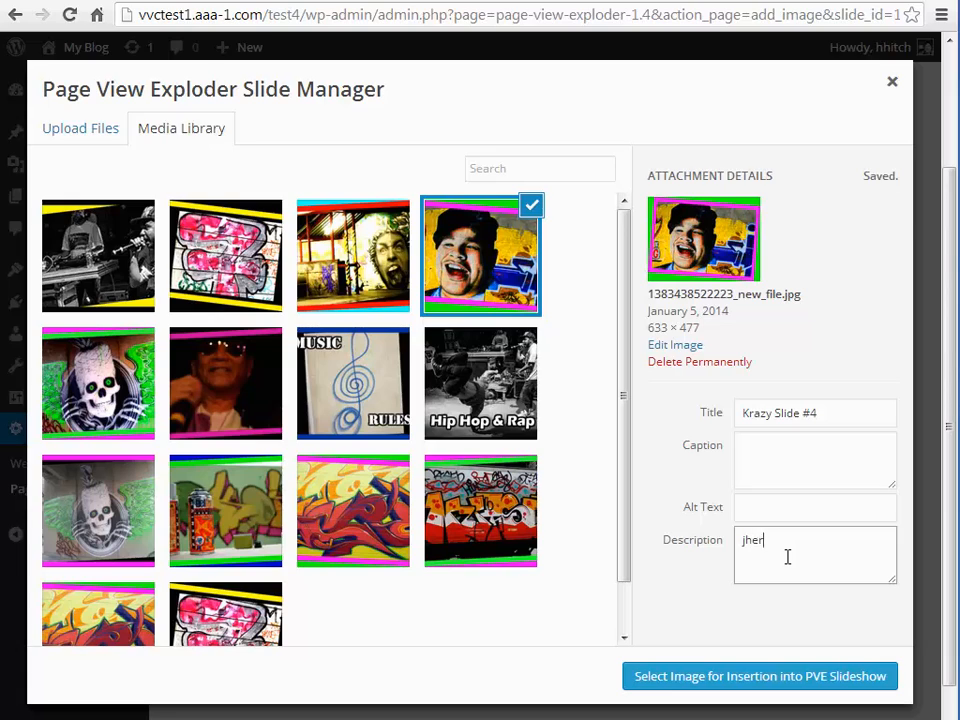
type("'s slide #5")
key("BackSpace")
type("4")
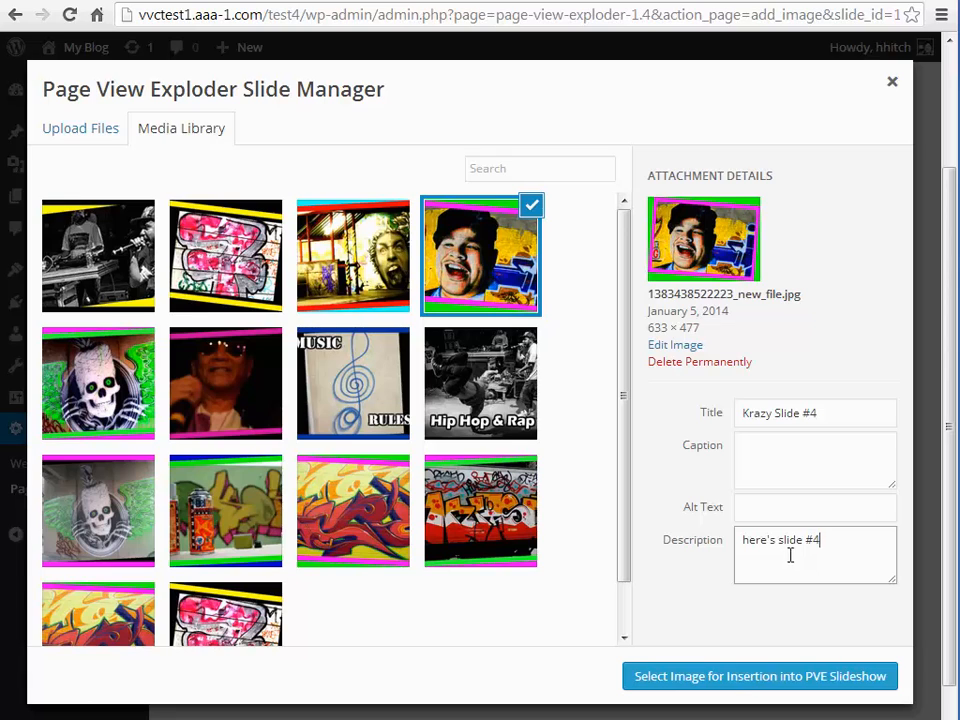
left_click(738, 678)
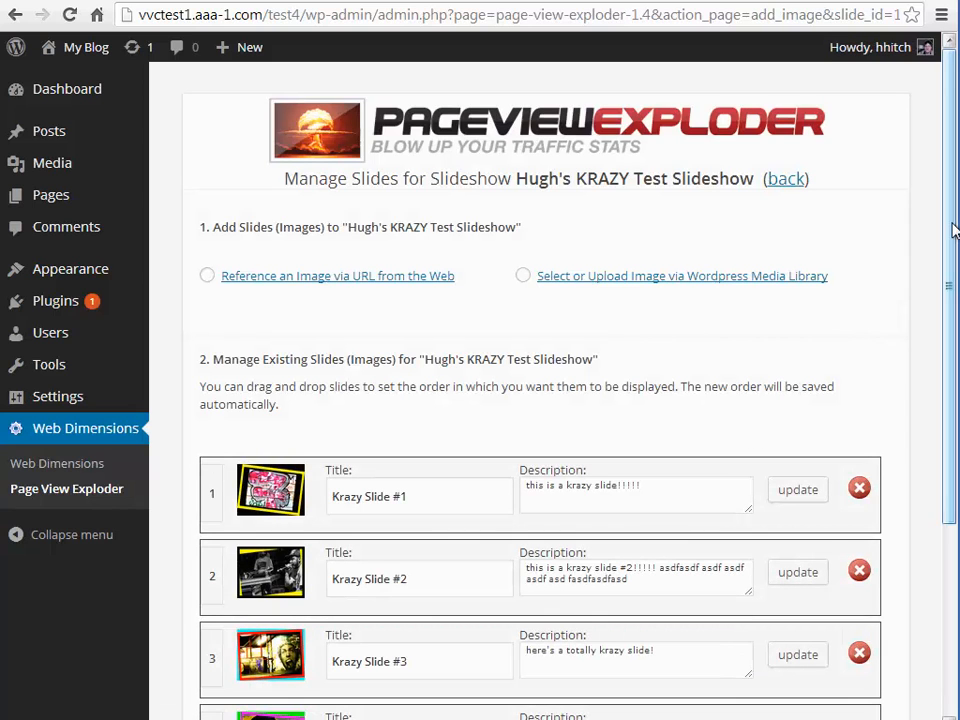
Select the brightly coloured skull image with green eyes in the media library and title it "Krazy Slide #5"
left_click_drag(953, 230, 939, 390)
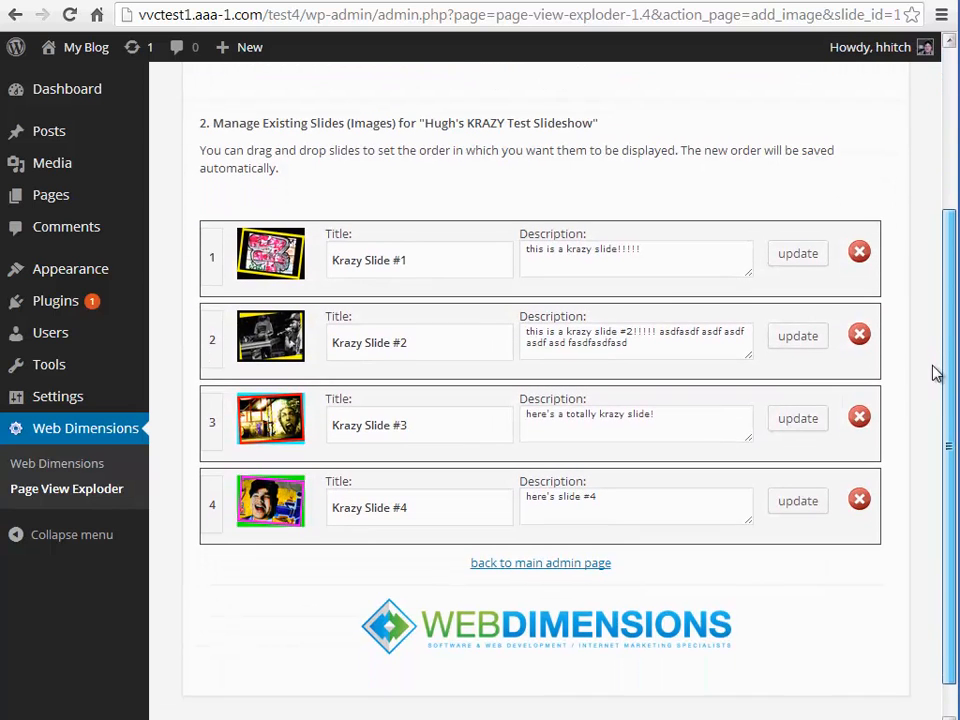
scroll(935, 373, "up", 3)
left_click(692, 279)
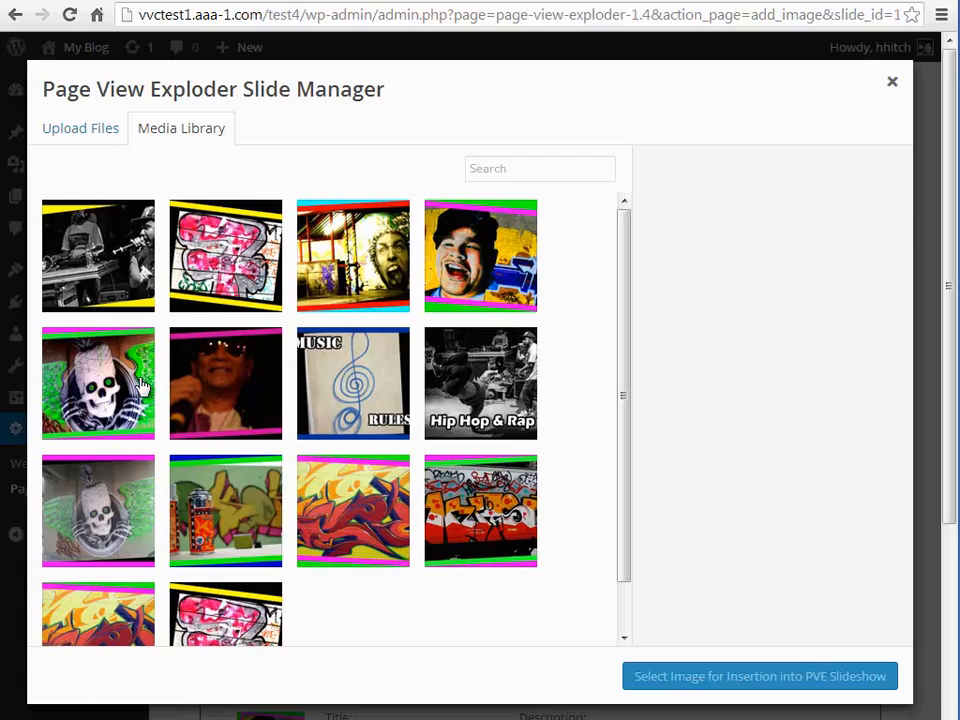
left_click(142, 387)
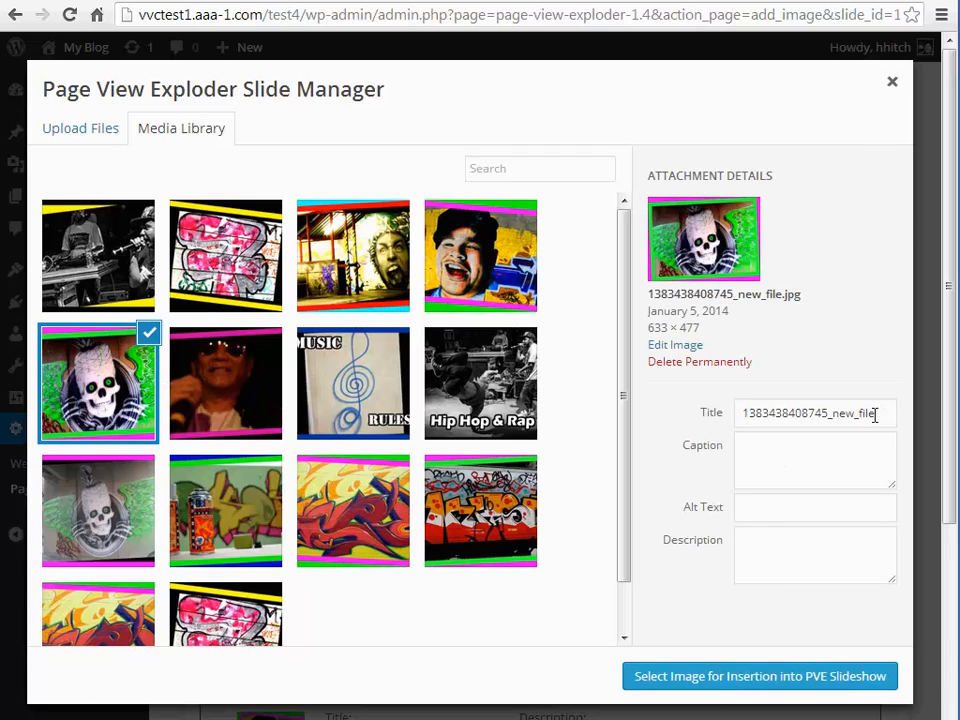
left_click_drag(875, 415, 681, 418)
type("Krazy Slide #3")
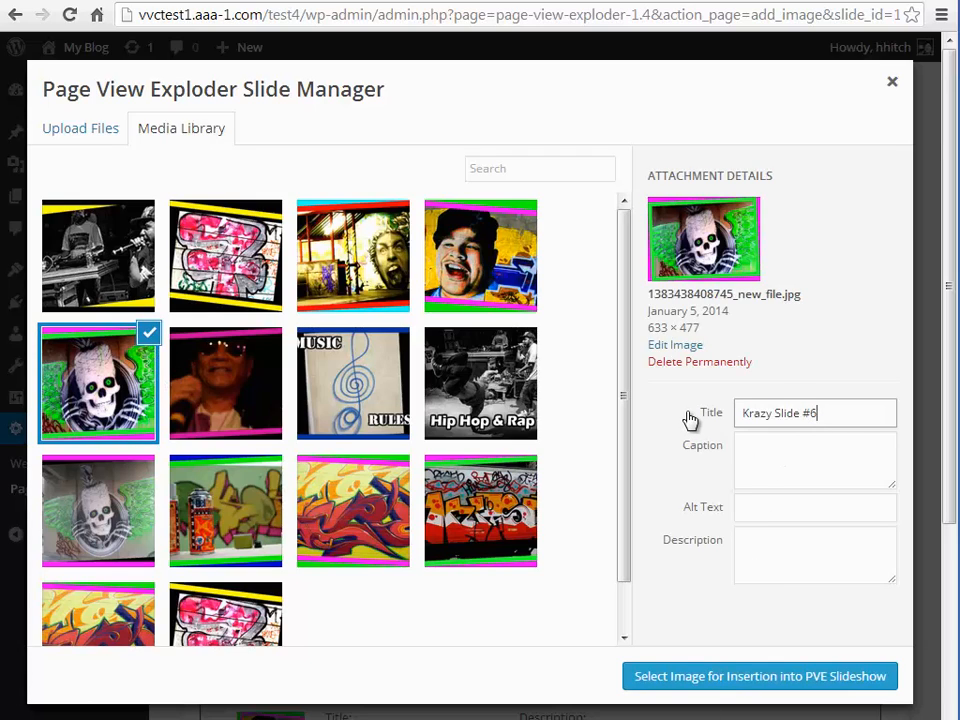
key("BackSpace")
type("5")
Set the skull image's description to "this is a totally krazy slide!" and insert it into the slideshow
left_click(786, 567)
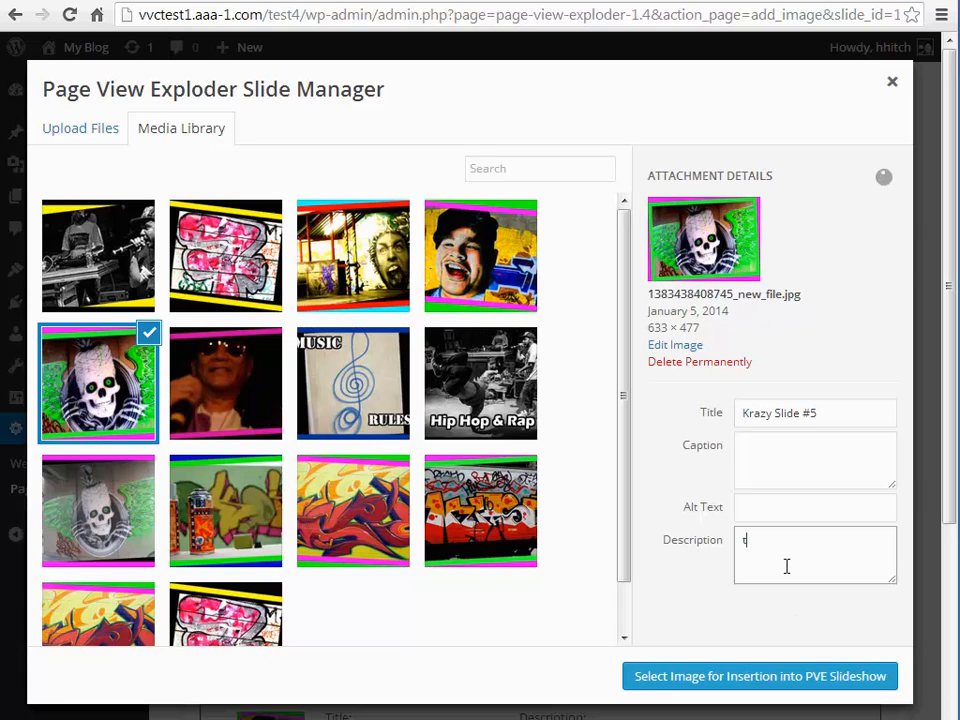
type("this is a k")
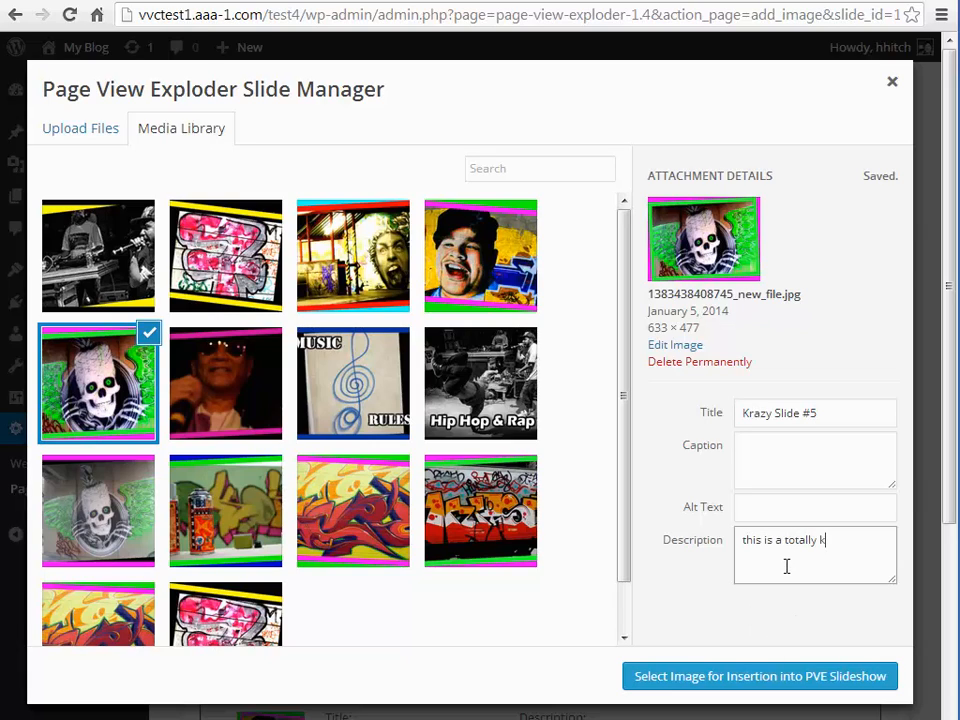
type("razy slide")
left_click(804, 679)
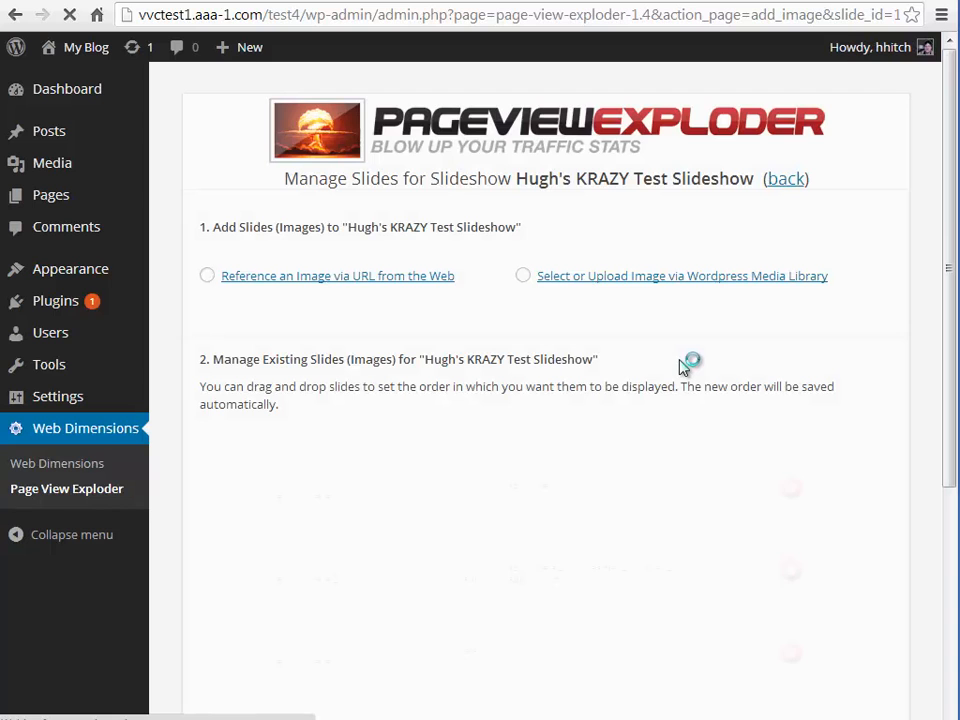
Look over the KRAZY test slideshow's list of slides and return to the plugin's main page
left_click_drag(953, 203, 937, 343)
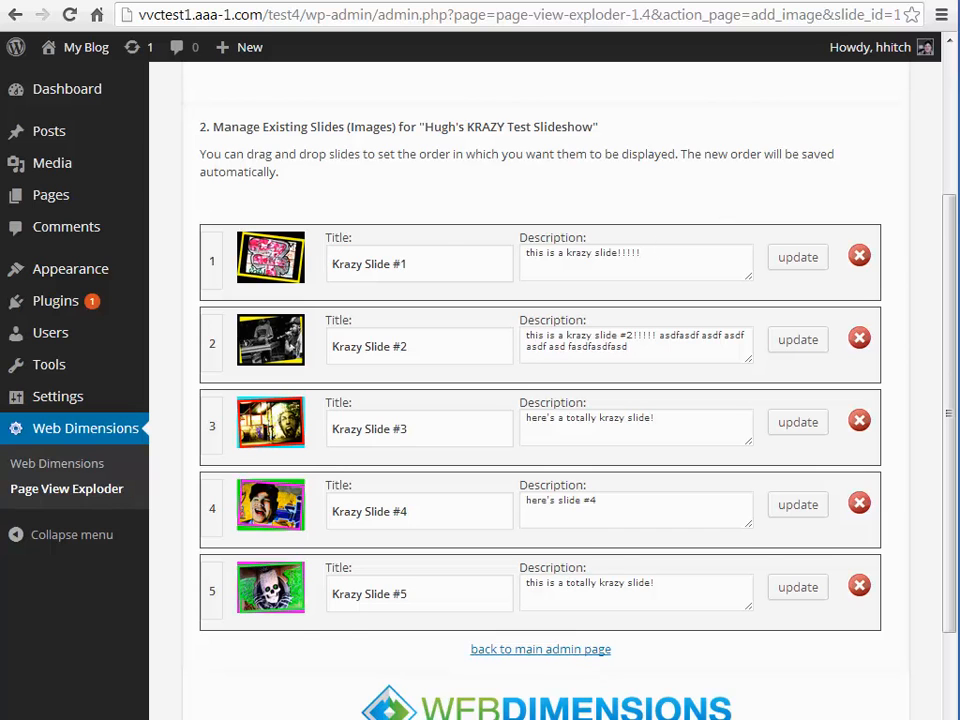
scroll(668, 435, "up", 3)
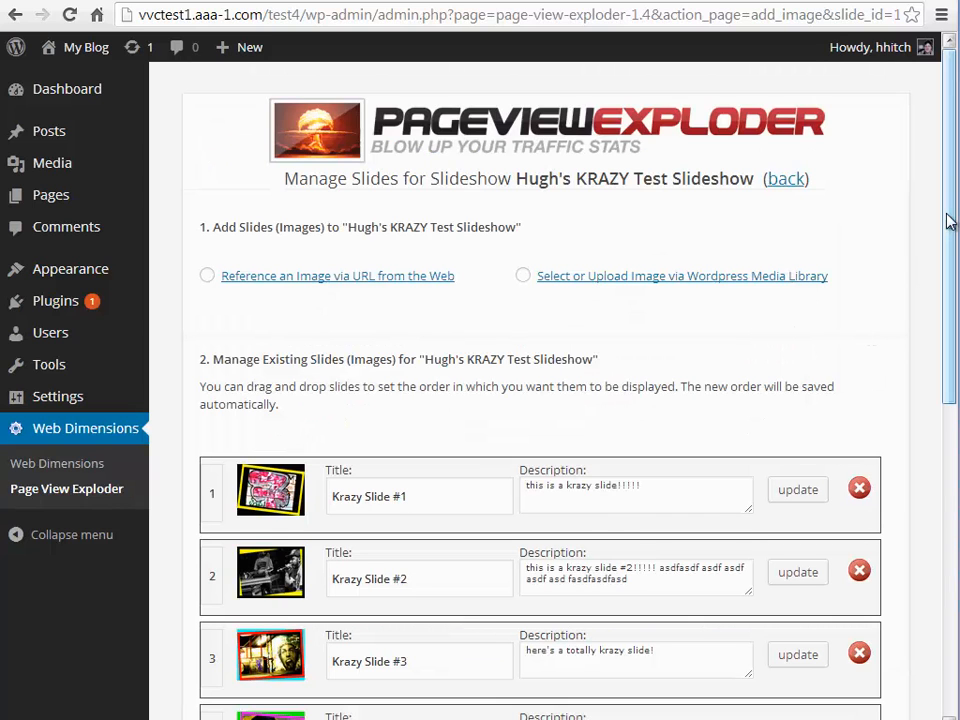
left_click_drag(950, 222, 955, 180)
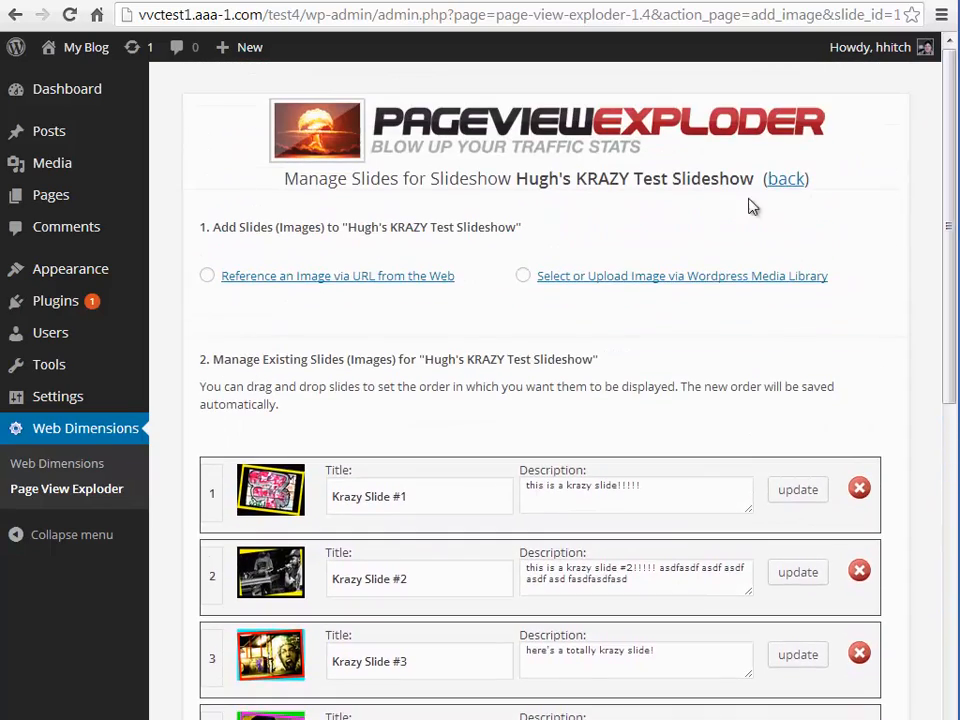
left_click_drag(284, 179, 756, 181)
left_click(699, 236)
left_click_drag(948, 202, 952, 145)
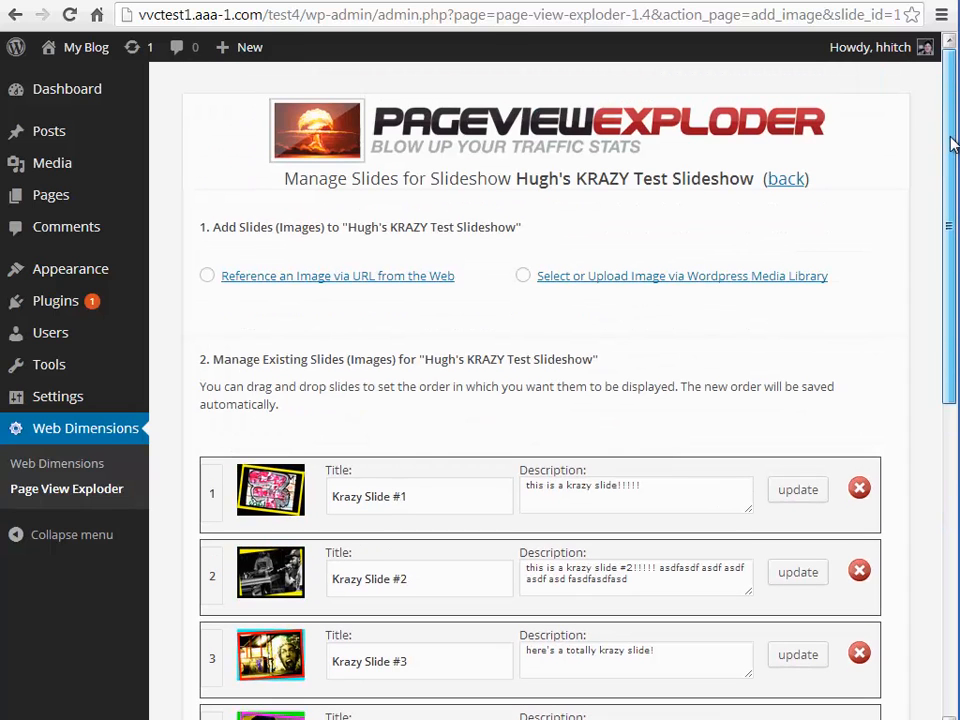
left_click(787, 180)
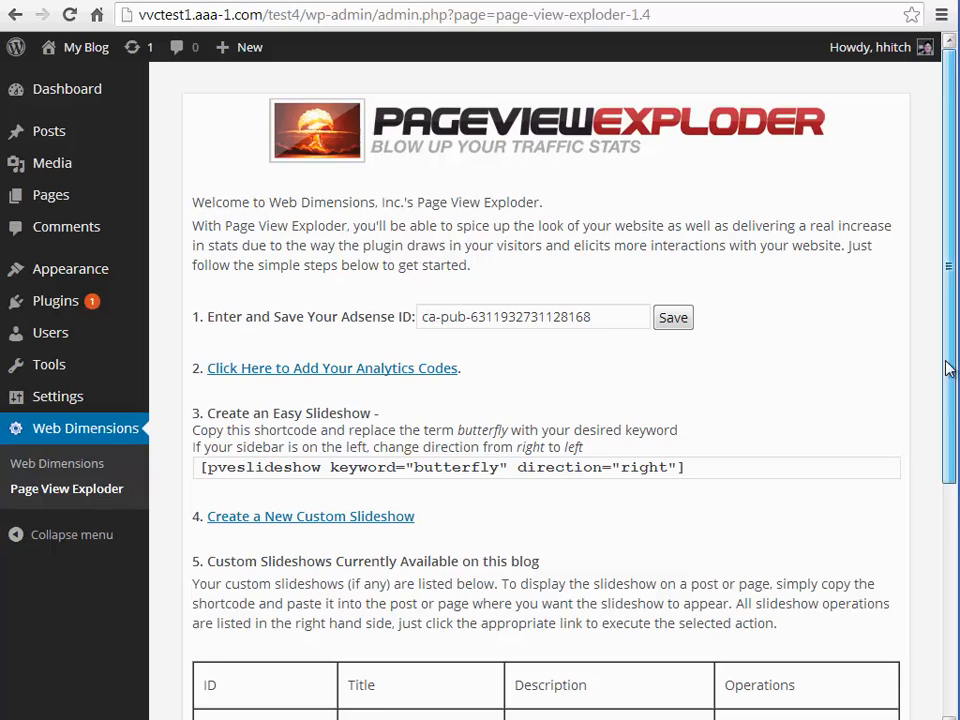
Copy the custom slideshow's shortcode [pveslideshow id="1"] and start a new blog post
left_click_drag(951, 364, 951, 590)
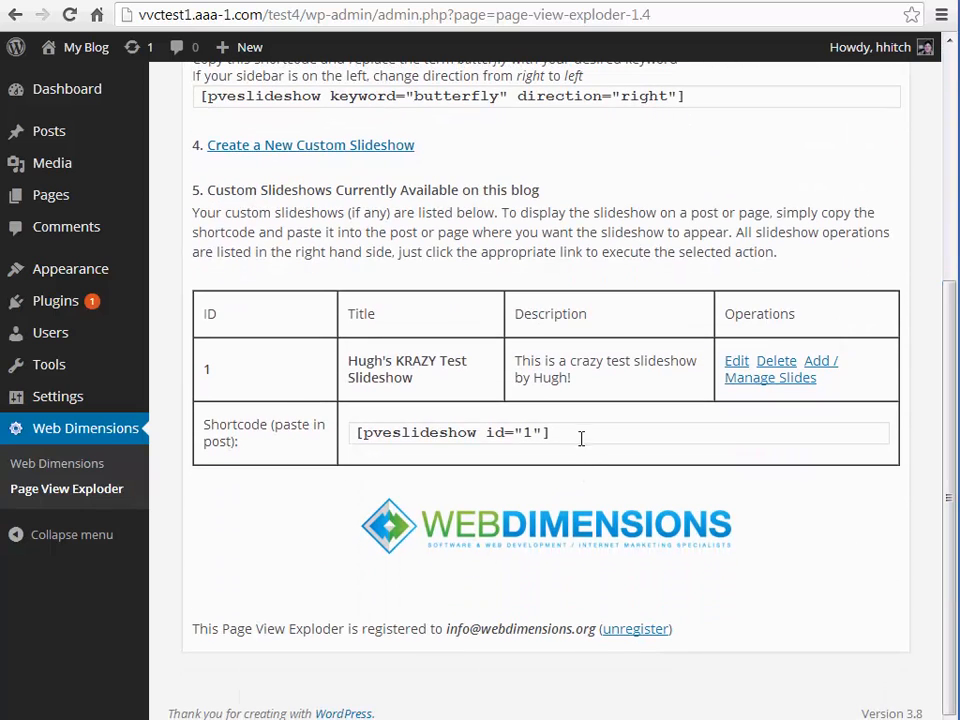
left_click_drag(583, 433, 352, 433)
key("ctrl+c")
mouse_move(71, 135)
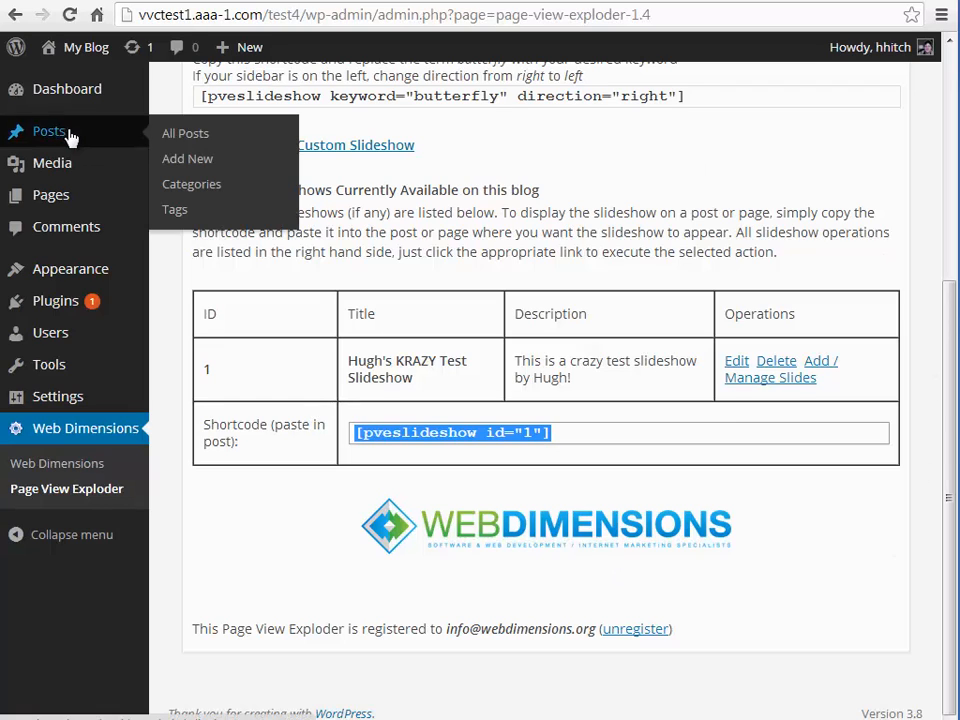
left_click(172, 162)
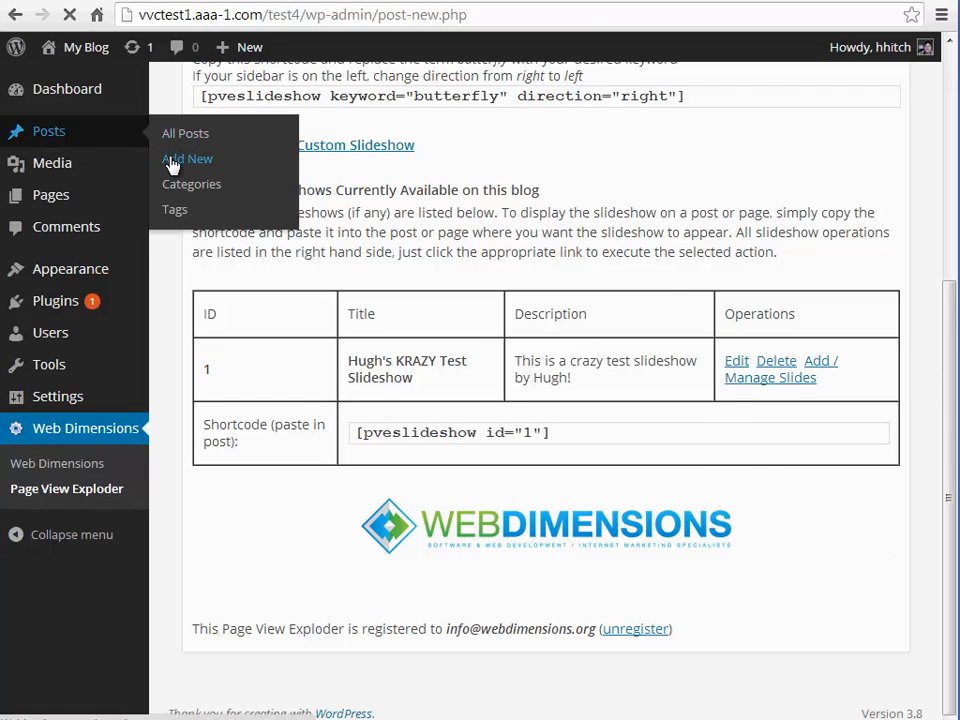
Title the new post "A Krazy Kustom Slideshow!"
left_click(259, 141)
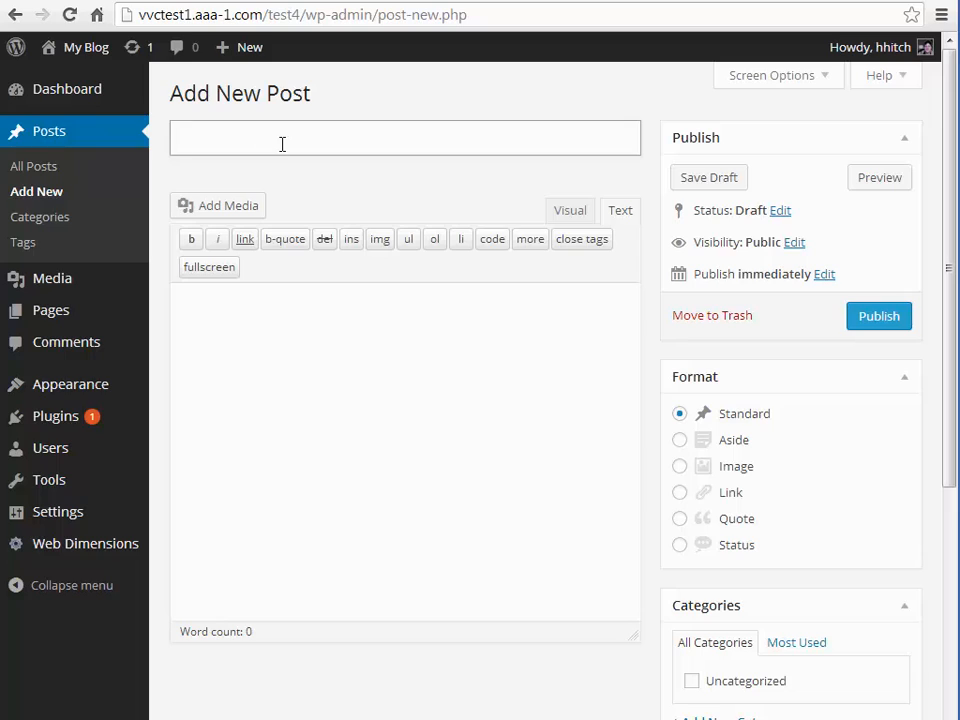
type("A Krazy Cus")
key("BackSpace")
key("BackSpace")
type("Kustom ")
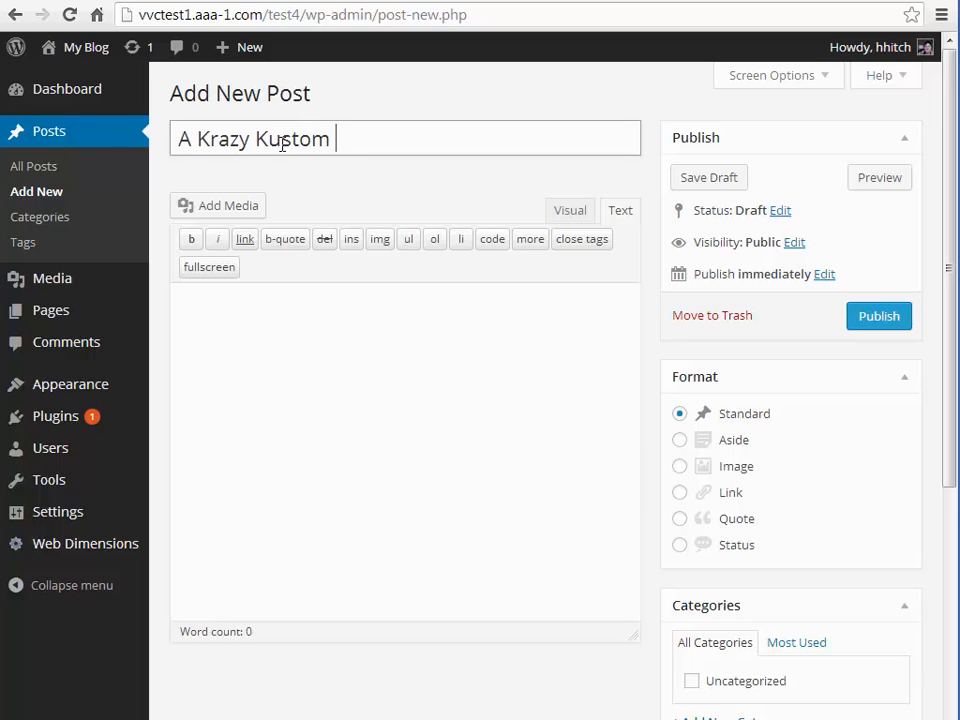
type("Slideshow!")
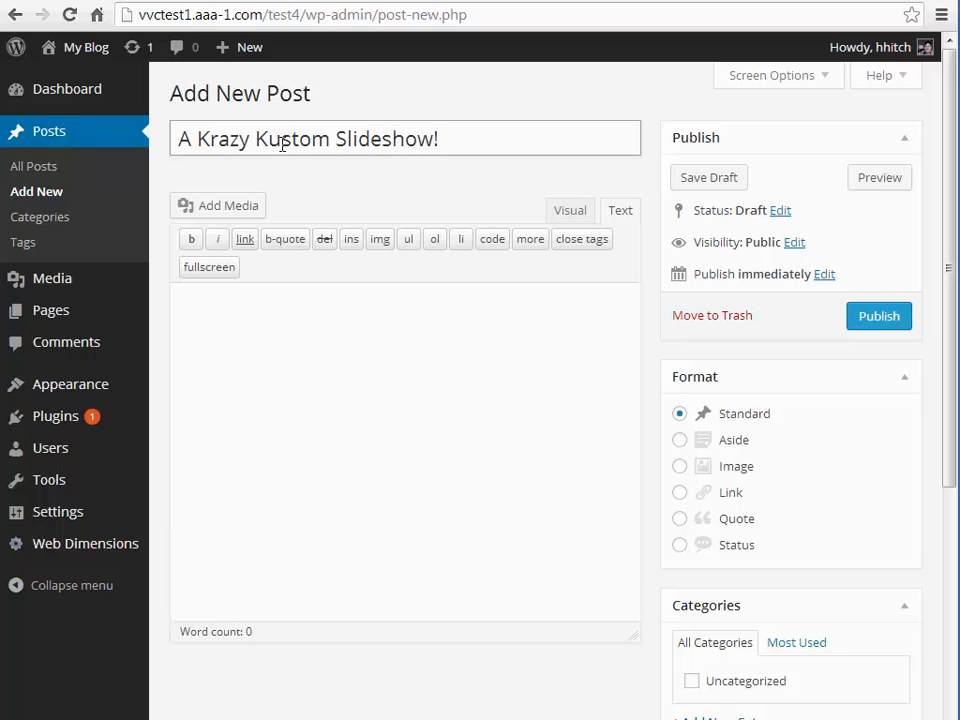
Paste the slideshow shortcode into the post body, with a Lorem ipsum paragraph above and another below it
left_click(318, 326)
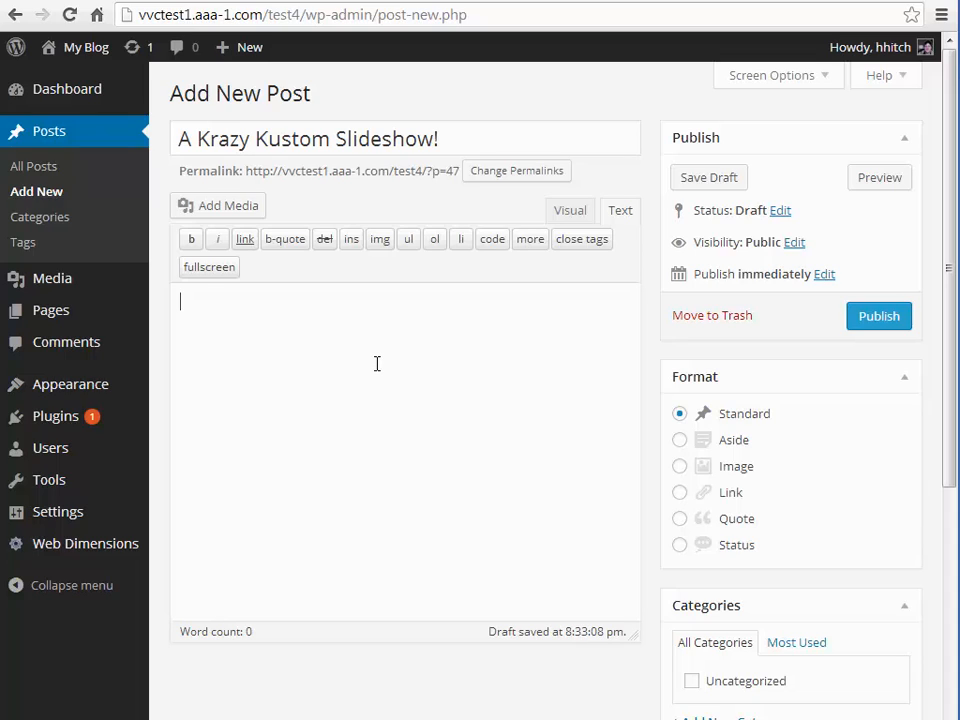
key("ctrl+v")
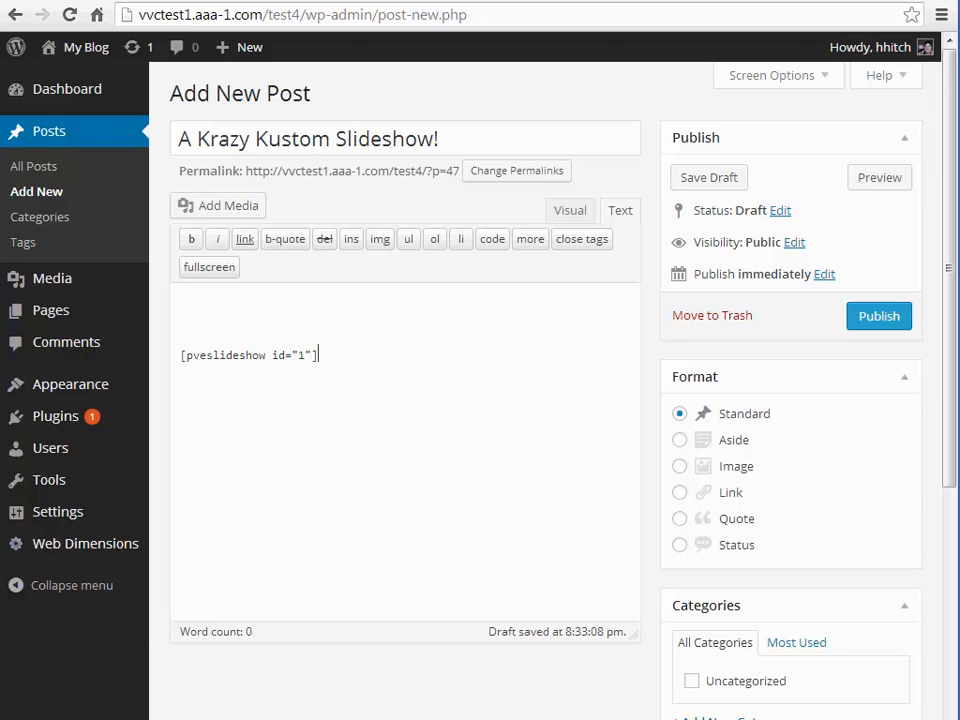
key("alt+Tab")
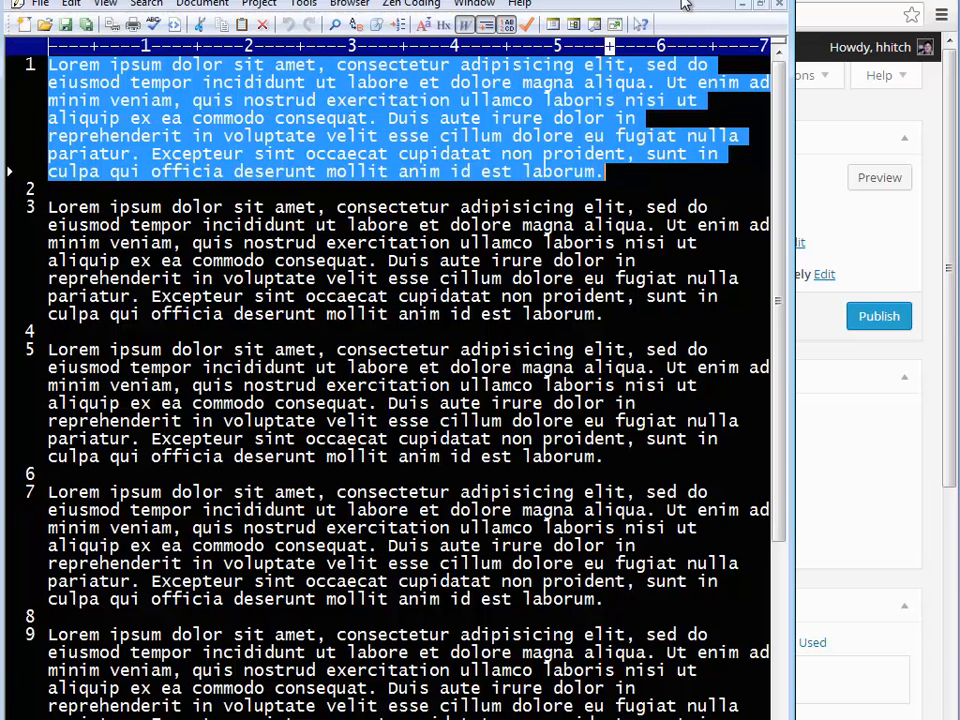
key("alt+Tab")
left_click_drag(184, 301, 388, 337)
type("Lorem ipsum dolor sit amet, consectetur adipisicing elit, sed do eiusmod tempor incididunt ut labore et dolore magna aliqua. Ut enim ad minim veniam, quis nostrud exercitation ullamco laboris nisi ut aliquip ex ea commodo consequat. Duis aute irure dolor in reprehenderit in voluptate velit esse cillum dolore eu fugiat nulla pariatur. Excepteur sint occaecat cupidatat non proident, sunt in culpa qui officia deserunt mollit anim id est laborum.")
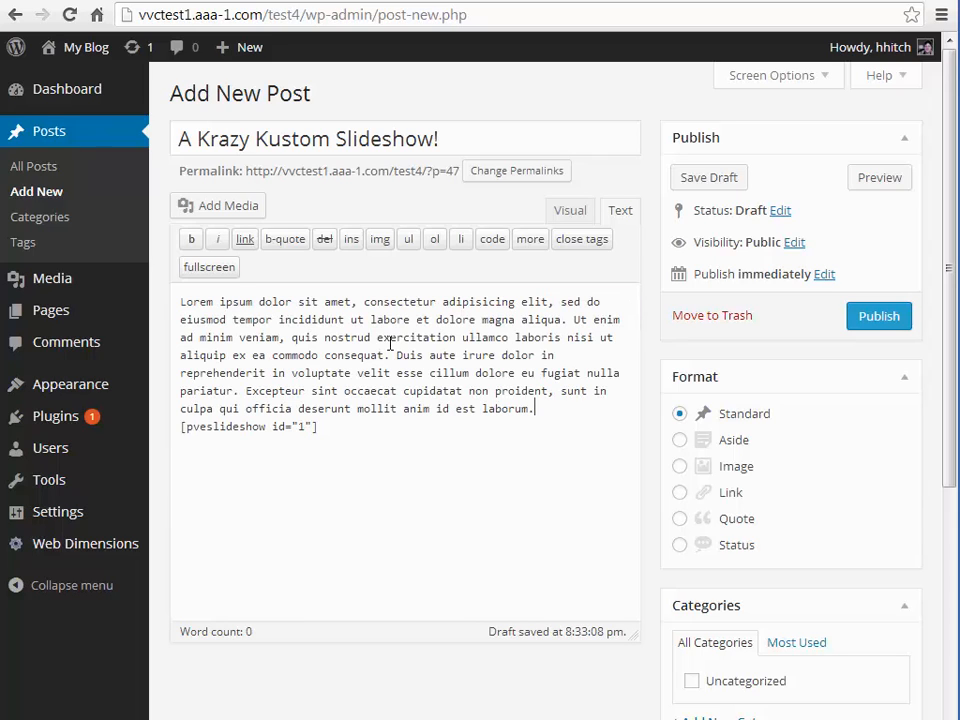
key("Return")
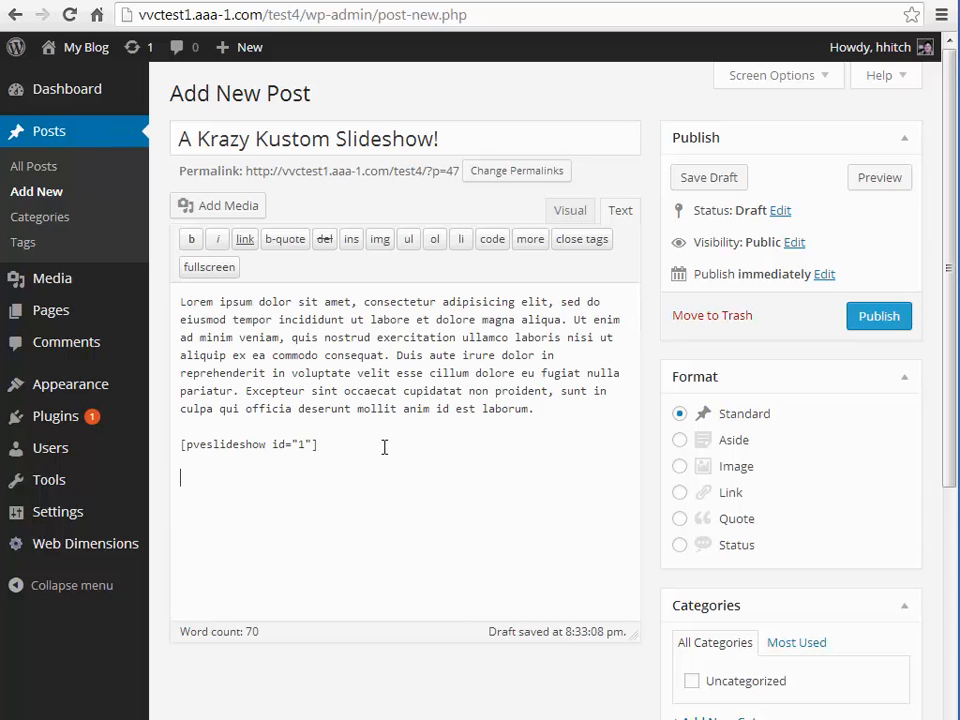
type("Lorem ipsum dolor sit amet, consectetur adipisicing elit, sed do eiusmod tempor incididunt ut labore et dolore magna aliqua. Ut enim ad minim veniam, quis nostrud exercitation ullamco laboris nisi ut aliquip ex ea commodo consequat. Duis aute irure dolor in reprehenderit in voluptate velit esse cillum dolore eu fugiat nulla pariatur. Excepteur sint occaecat cupidatat non proident, sunt in culpa qui officia deserunt mollit anim id est laborum.")
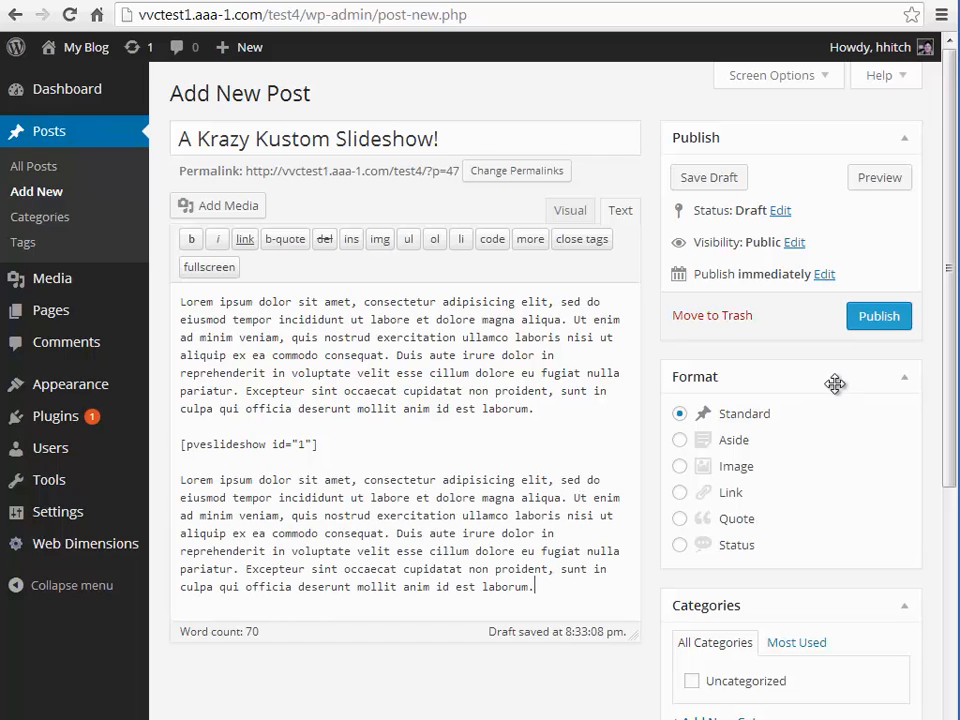
Publish the post and open its public page in a new window
left_click(875, 316)
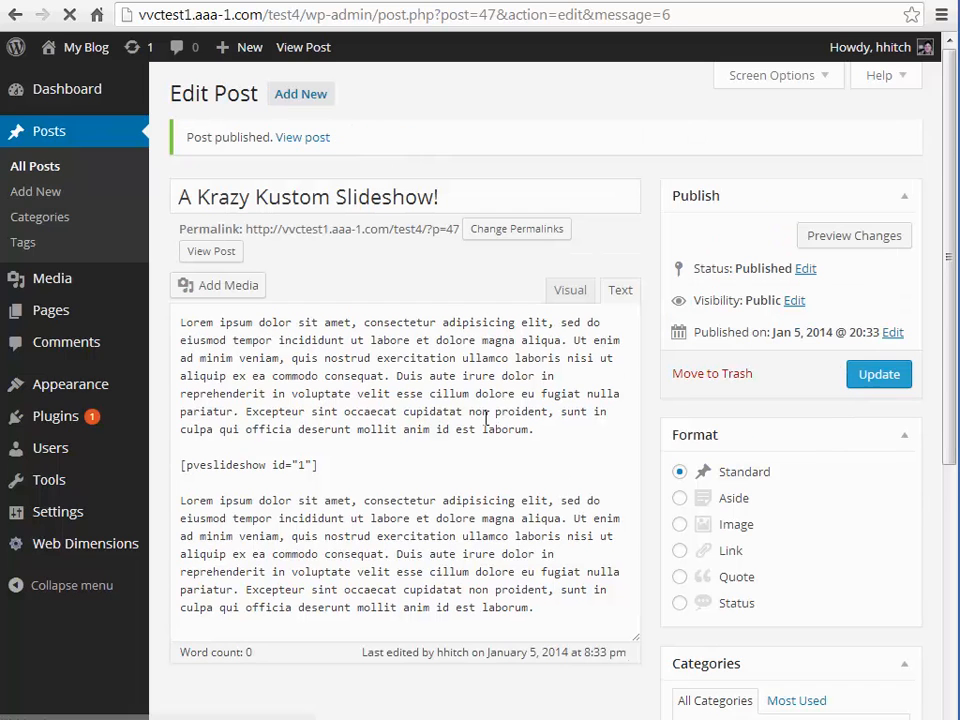
right_click(205, 254)
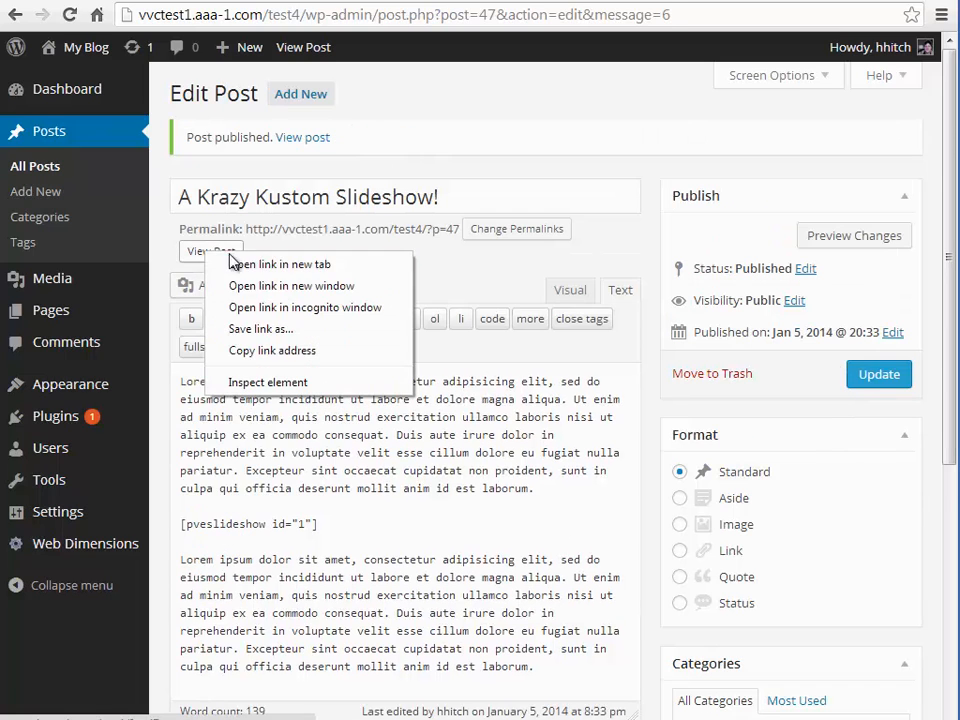
left_click(238, 290)
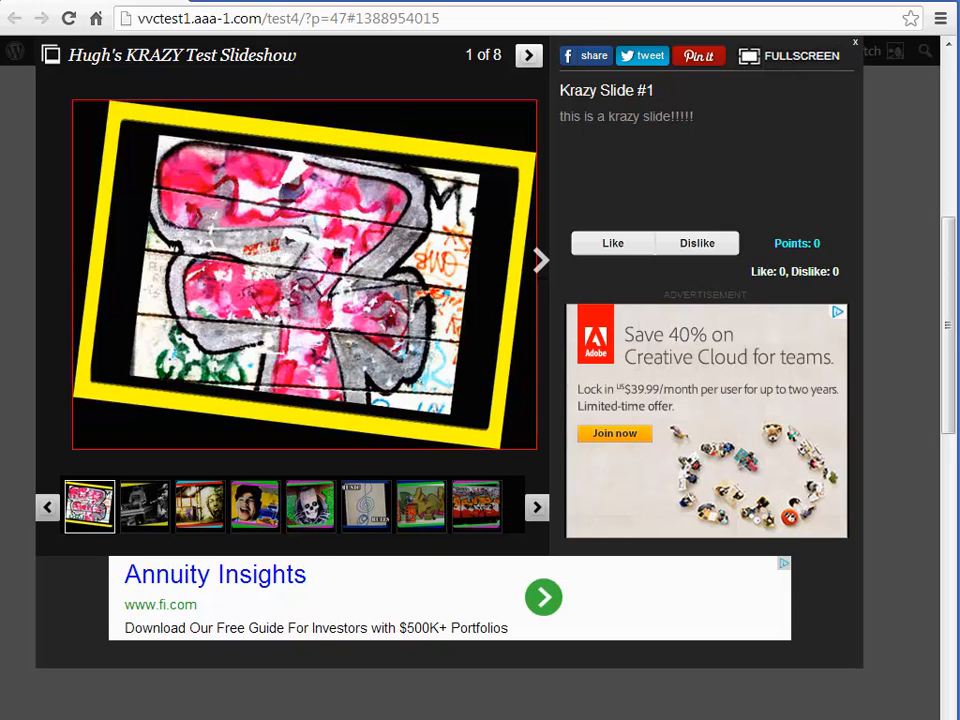
Advance the slideshow to the third slide and check its title, its description and the slideshow's heading
left_click(540, 261)
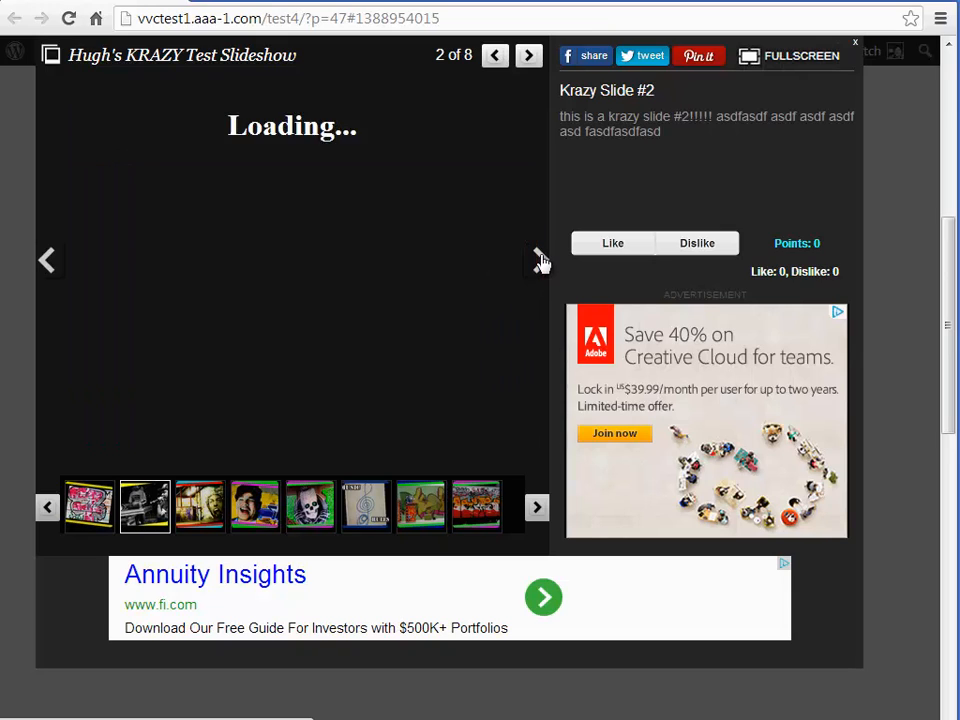
left_click(540, 262)
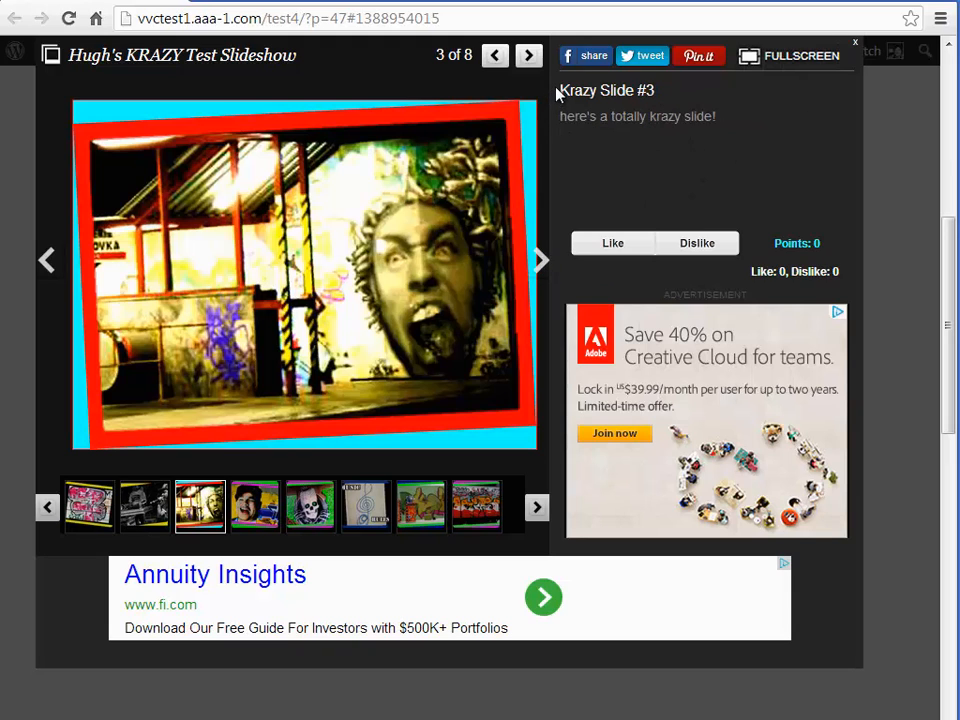
left_click_drag(558, 91, 669, 96)
left_click_drag(731, 124, 592, 116)
left_click(648, 176)
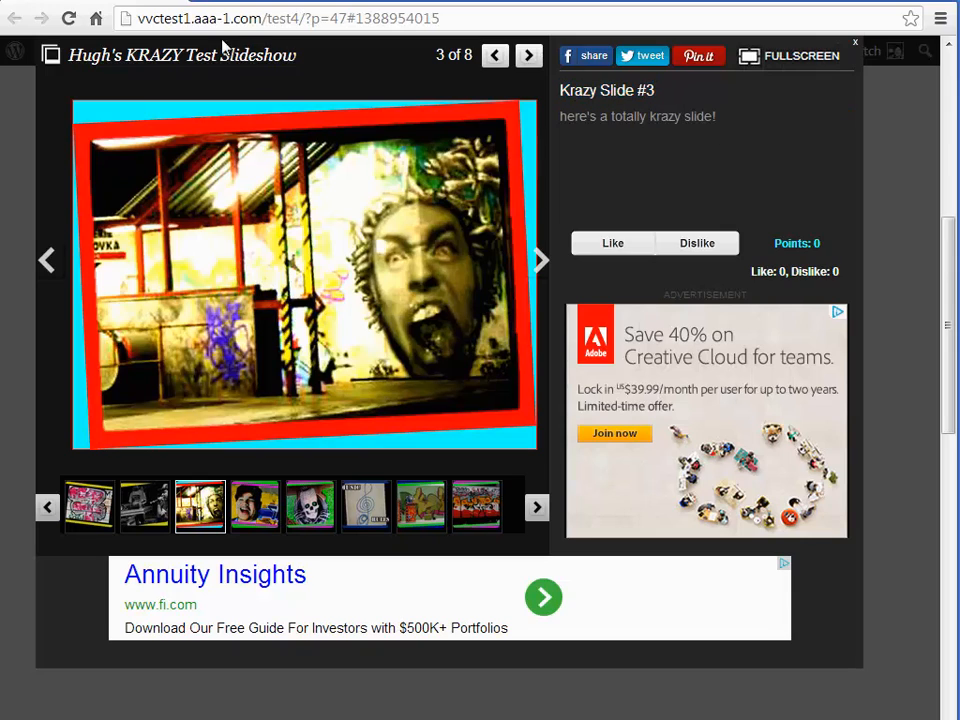
left_click_drag(297, 54, 198, 54)
left_click(305, 55)
Preview the Pinterest pin form for the third slide without pinning, and view the fifth and sixth slides
left_click(703, 62)
left_click_drag(306, 161, 390, 183)
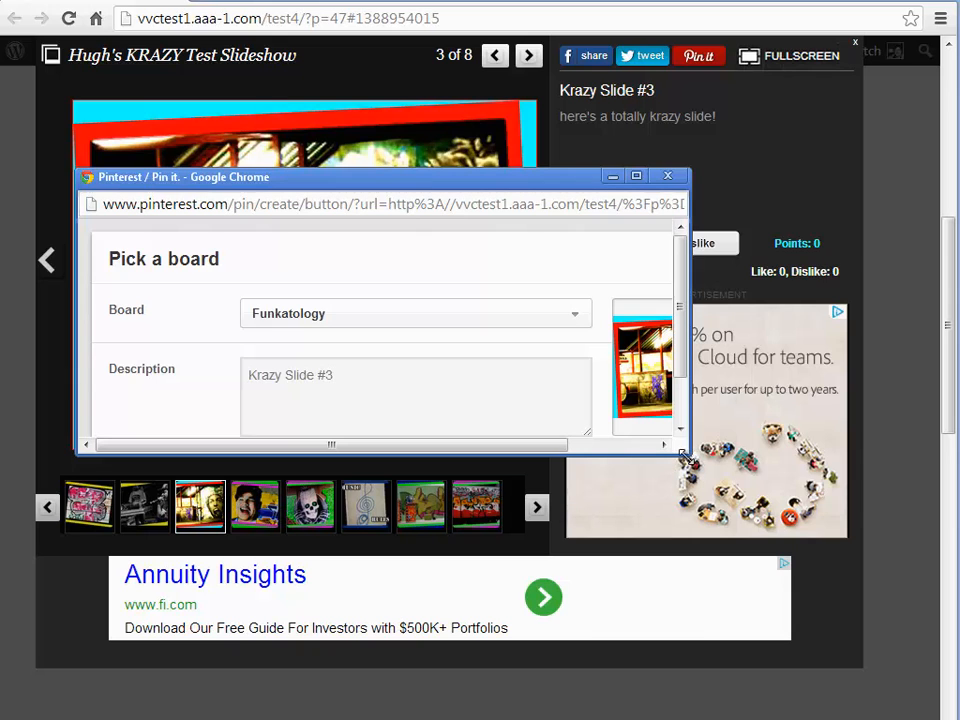
left_click_drag(685, 453, 804, 512)
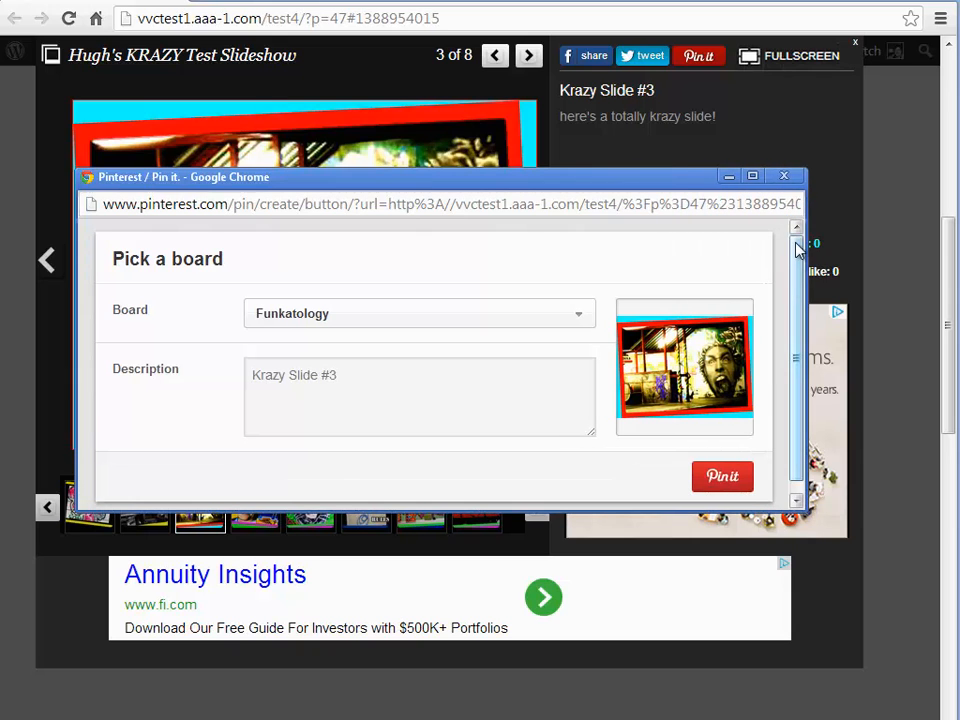
left_click(785, 177)
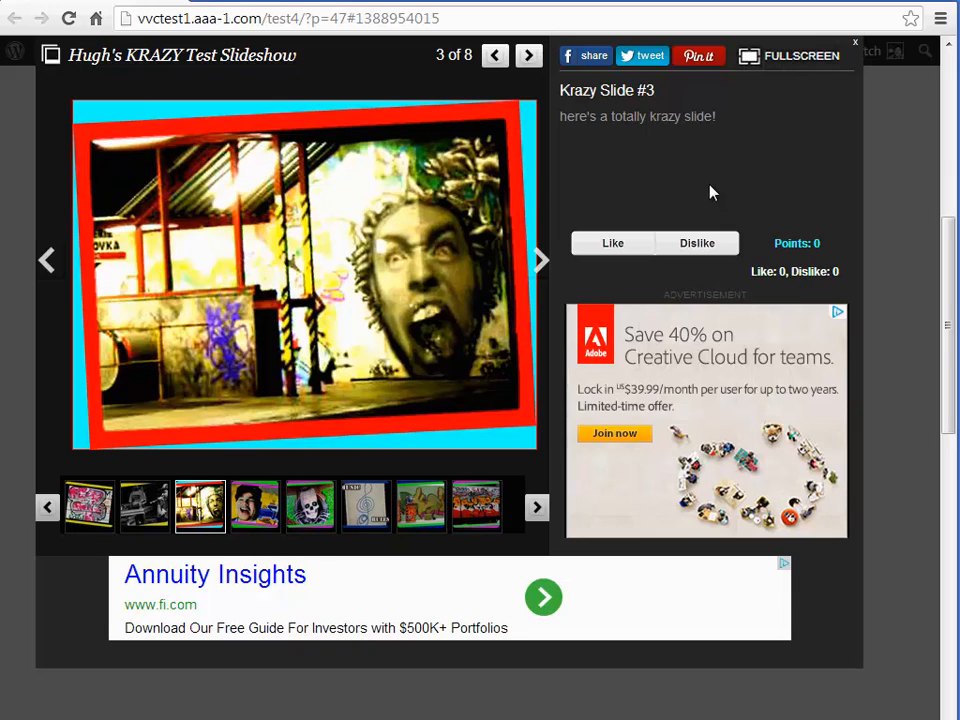
left_click(310, 510)
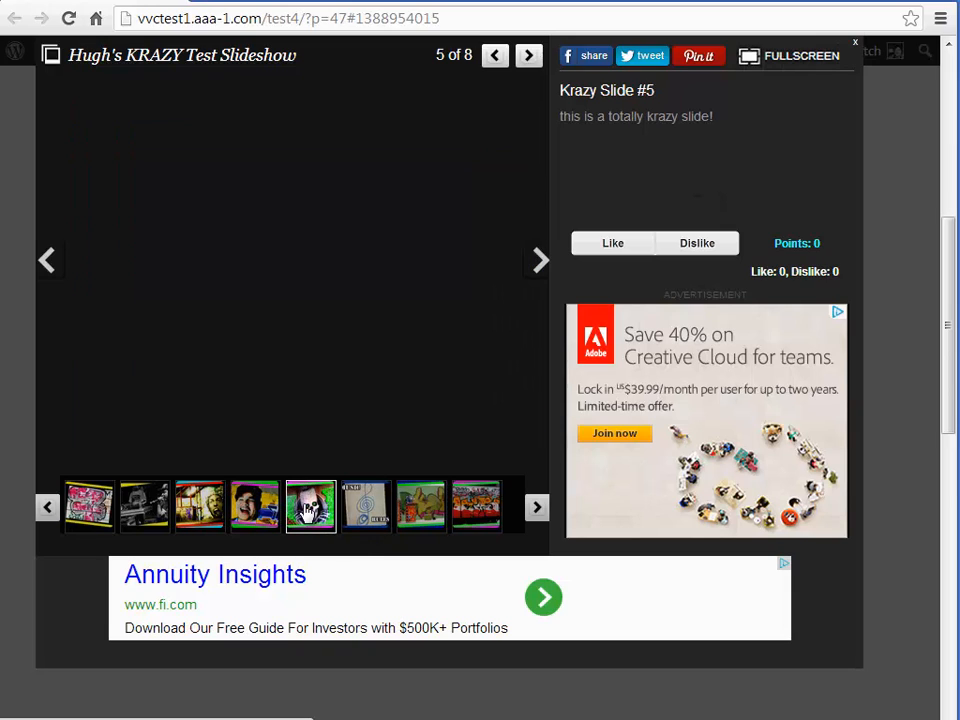
left_click(362, 512)
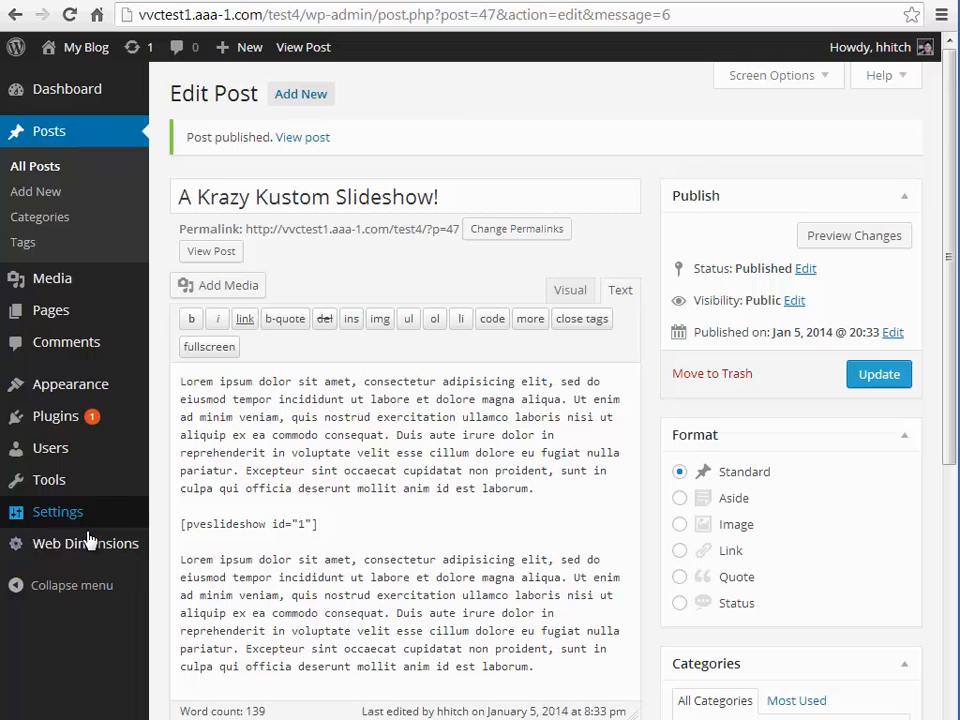
Return to the Page View Exploder page and open the slide management list of the KRAZY test slideshow
mouse_move(25, 546)
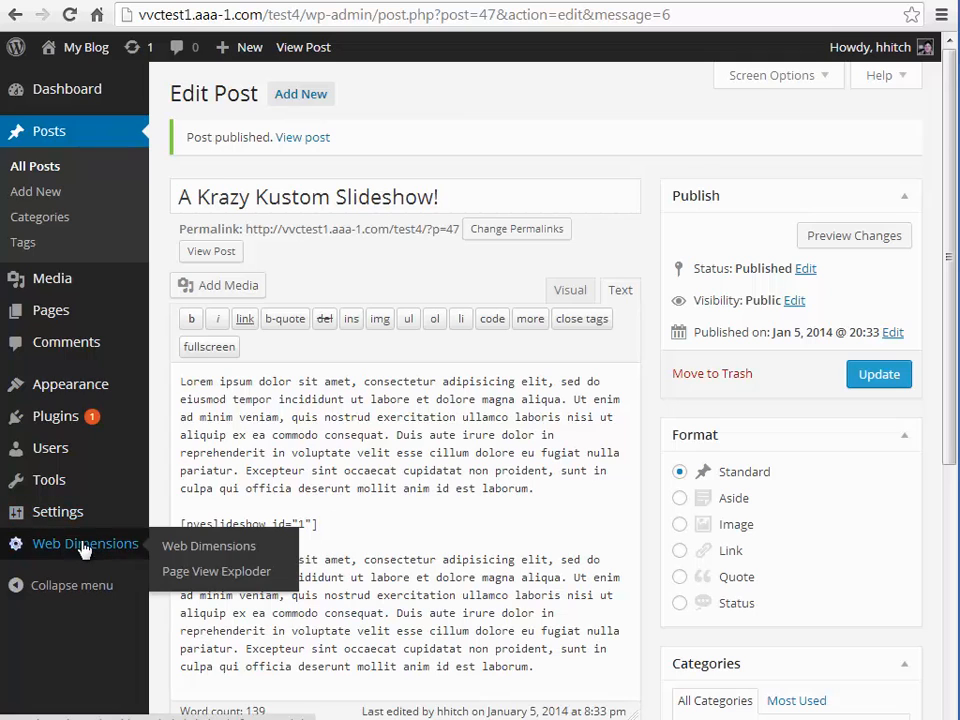
left_click(200, 572)
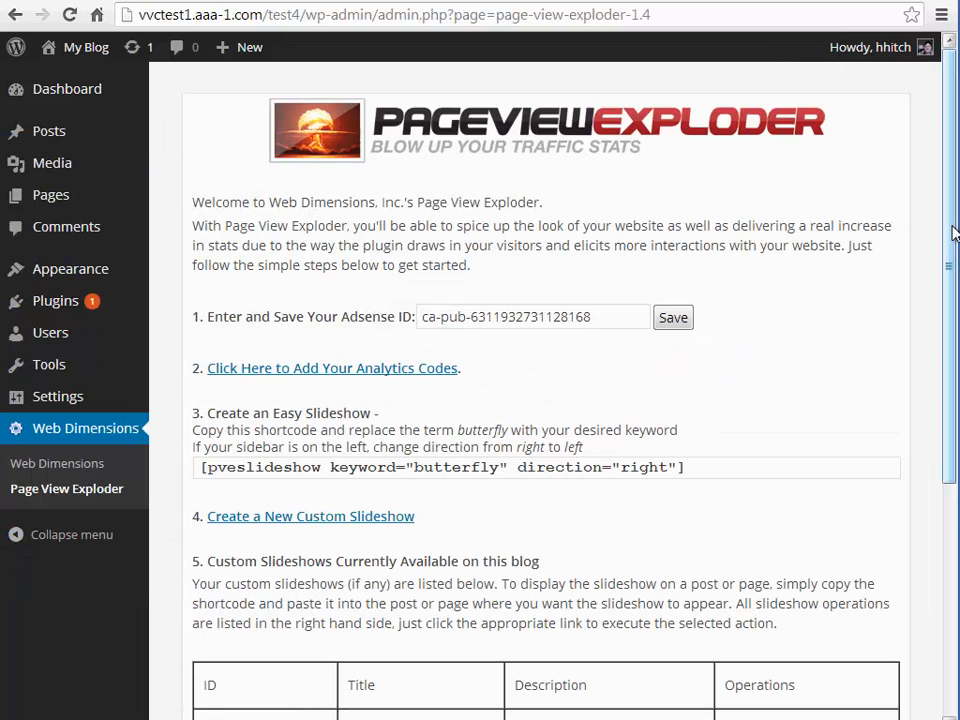
scroll(950, 318, "down", 1)
scroll(950, 318, "down", 3)
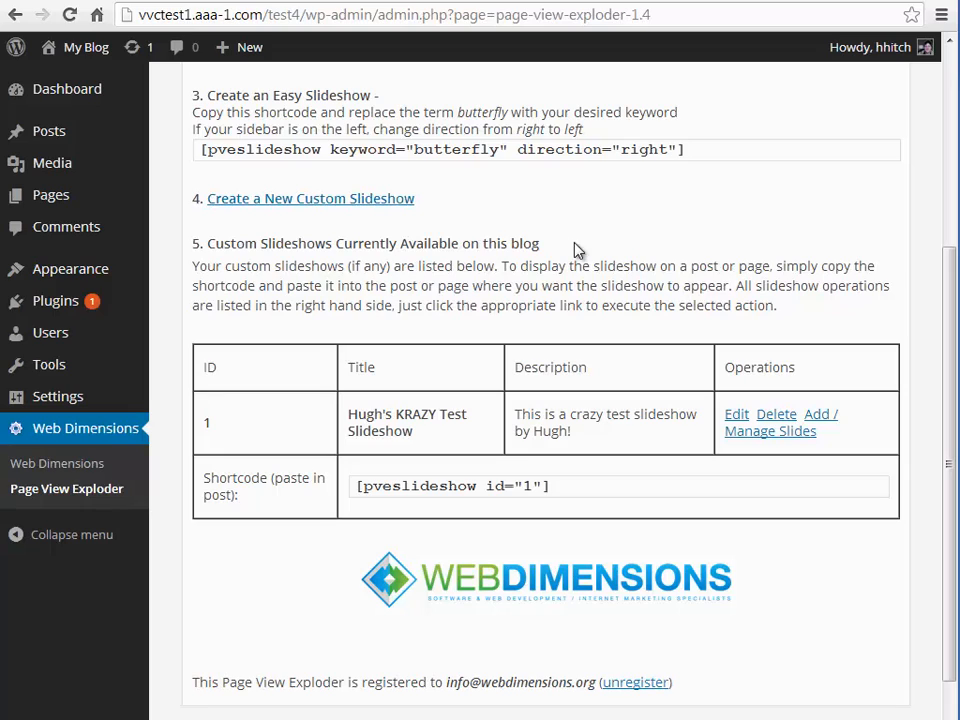
left_click(808, 440)
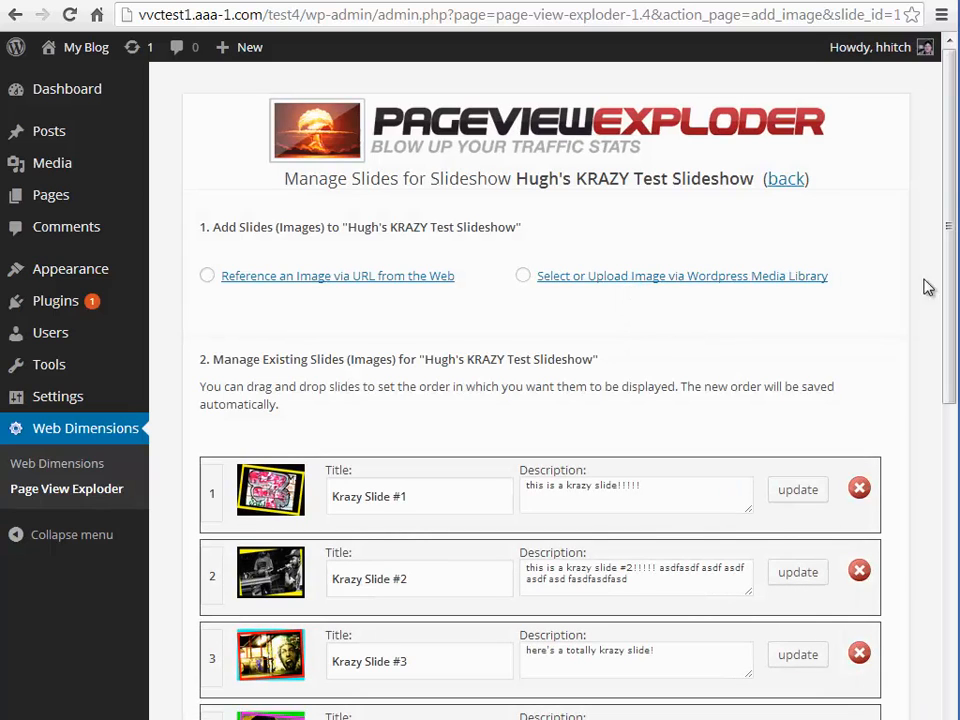
left_click_drag(949, 230, 949, 356)
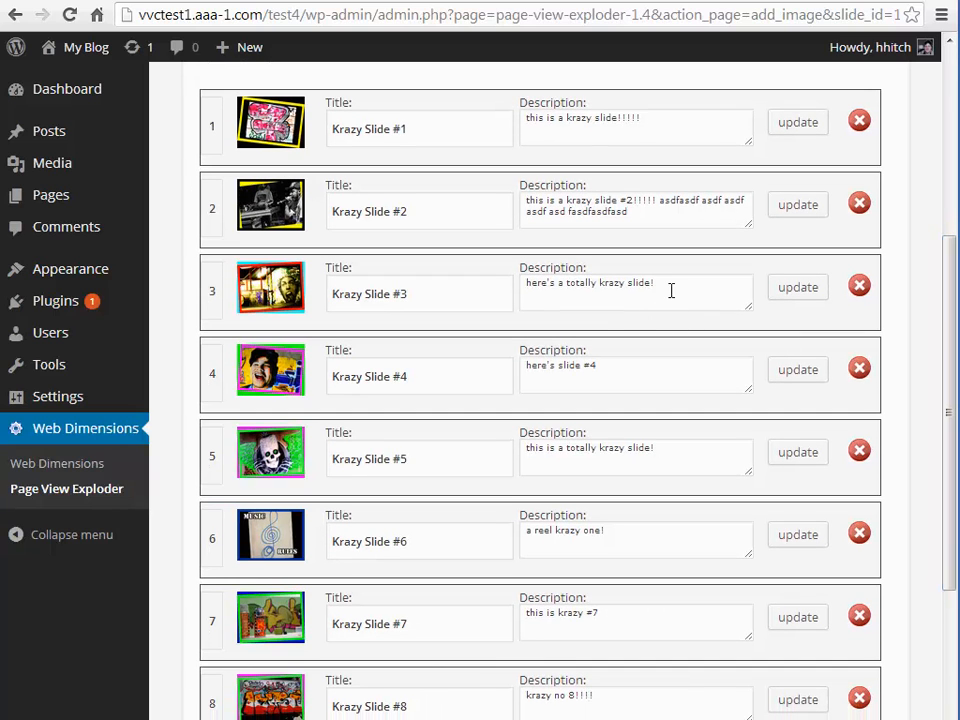
left_click(671, 290)
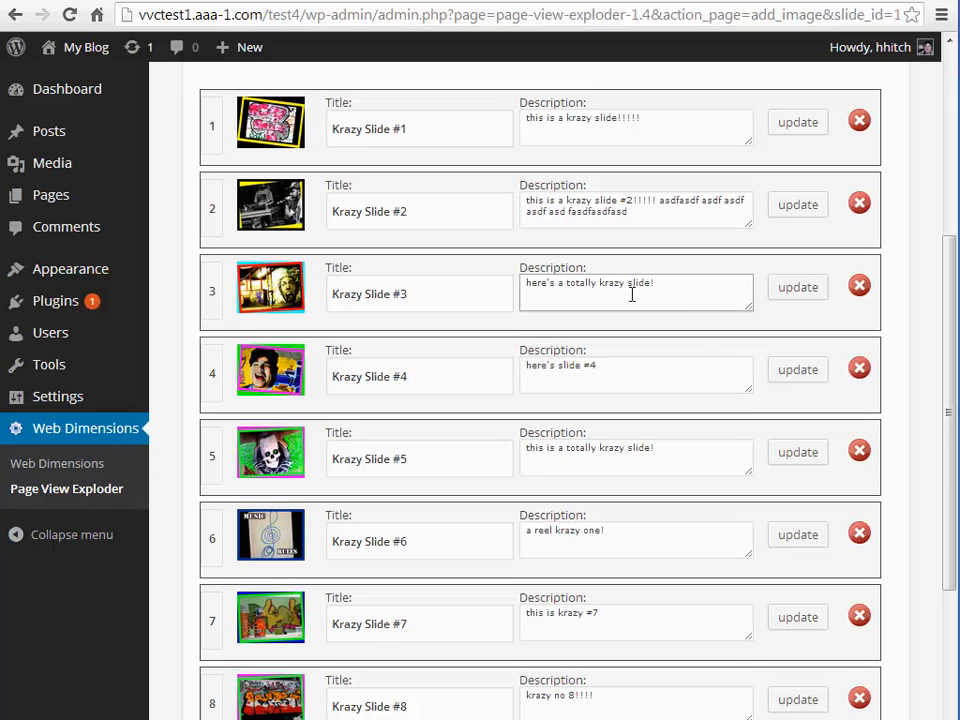
Reorder the slides so that Krazy Slide #5 comes first, followed by #4, #1, #3 and #2
left_click_drag(949, 318, 950, 321)
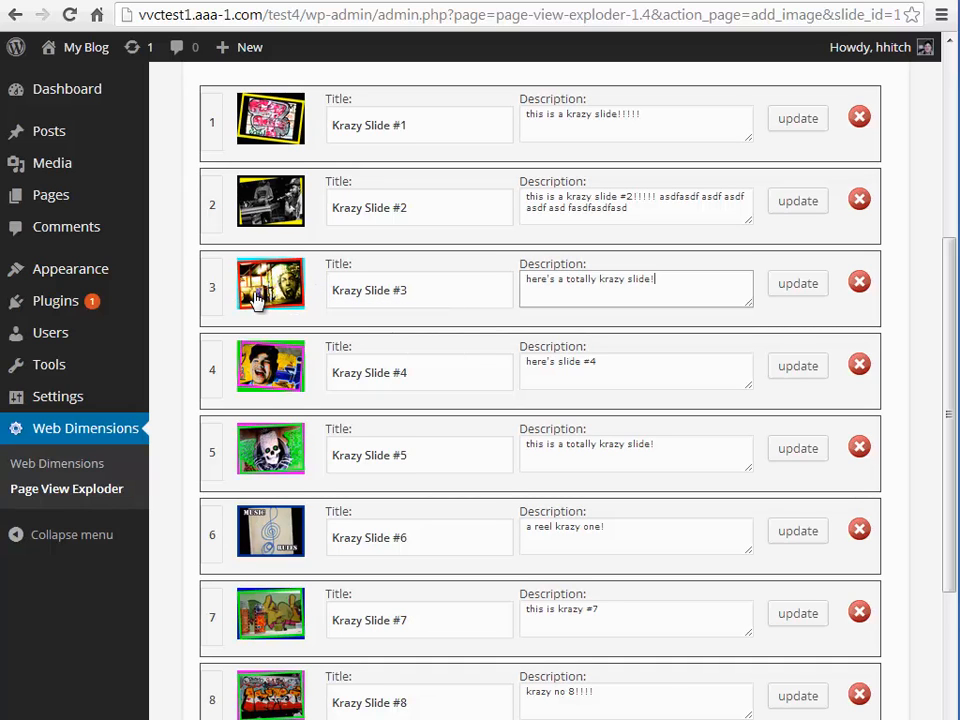
left_click_drag(255, 296, 266, 200)
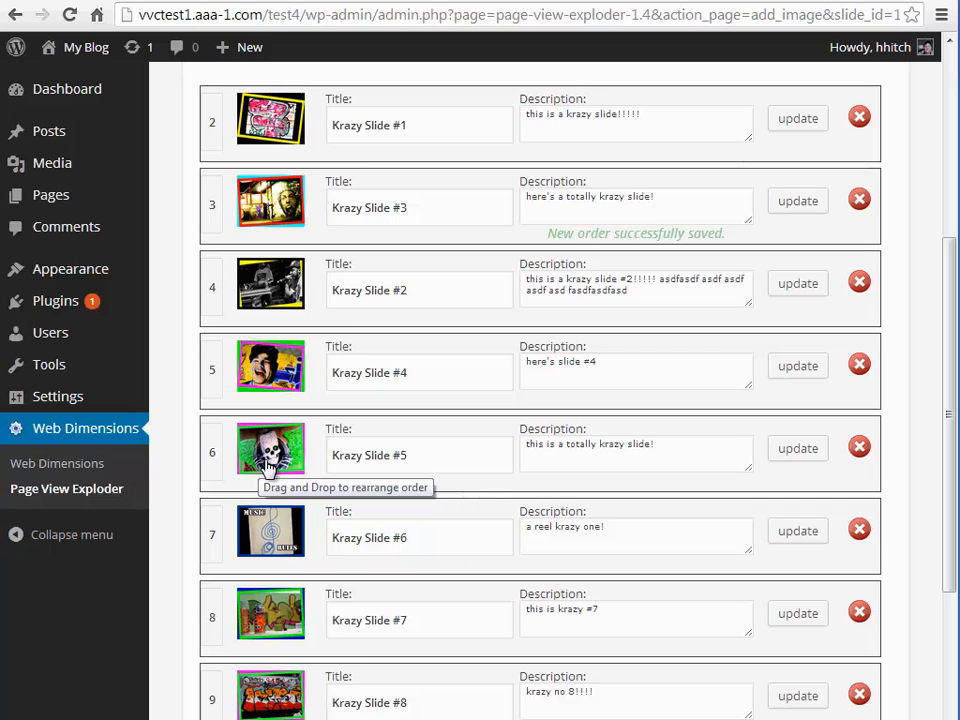
left_click_drag(268, 470, 278, 120)
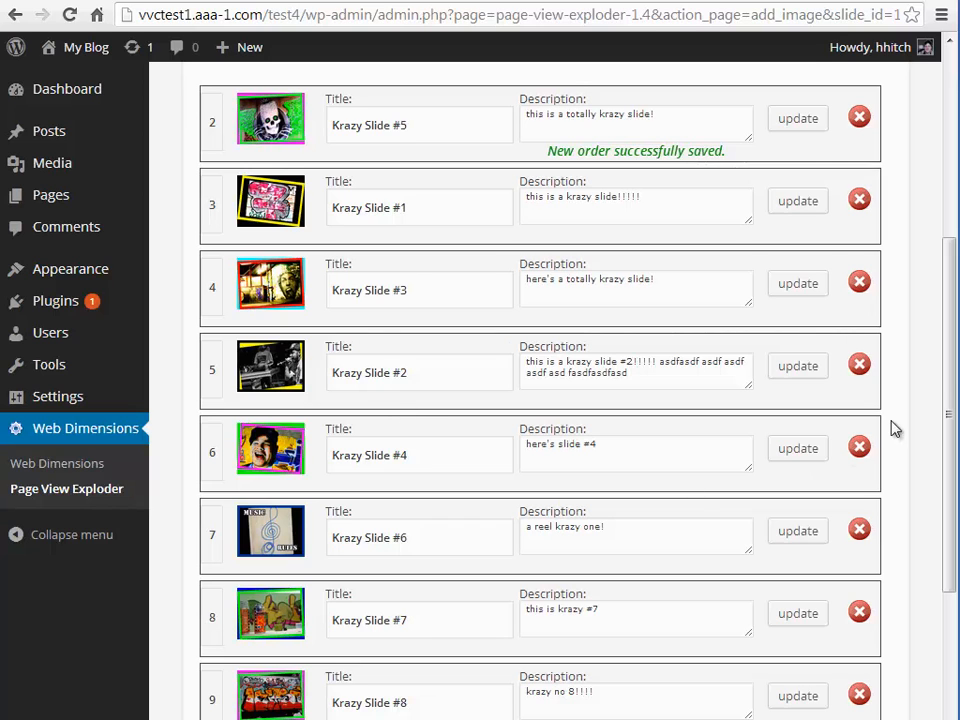
left_click_drag(953, 364, 953, 362)
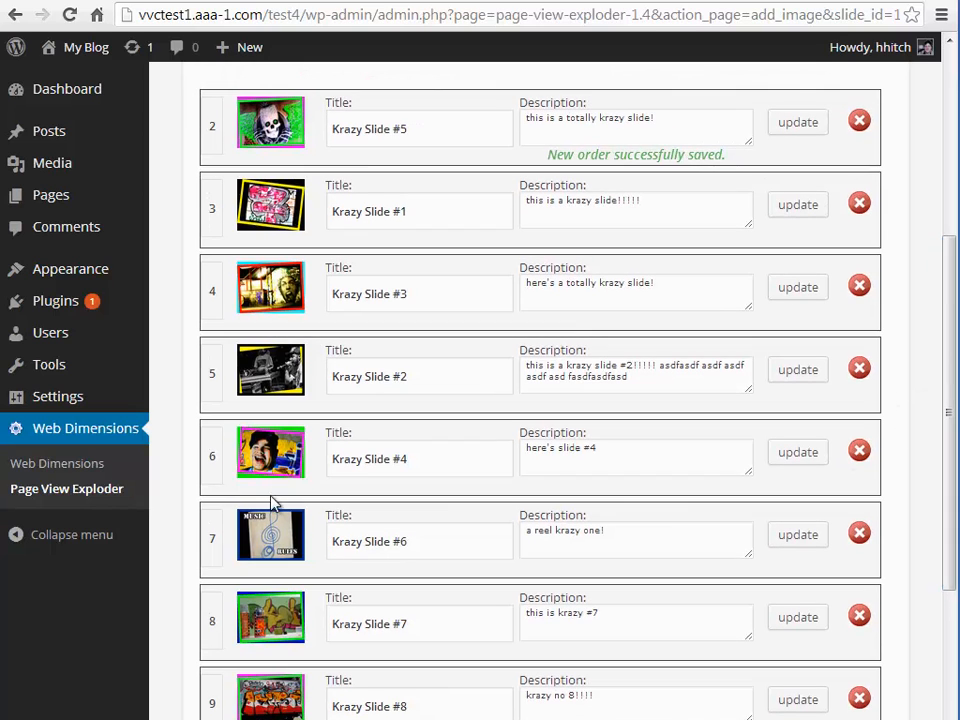
left_click_drag(260, 468, 270, 212)
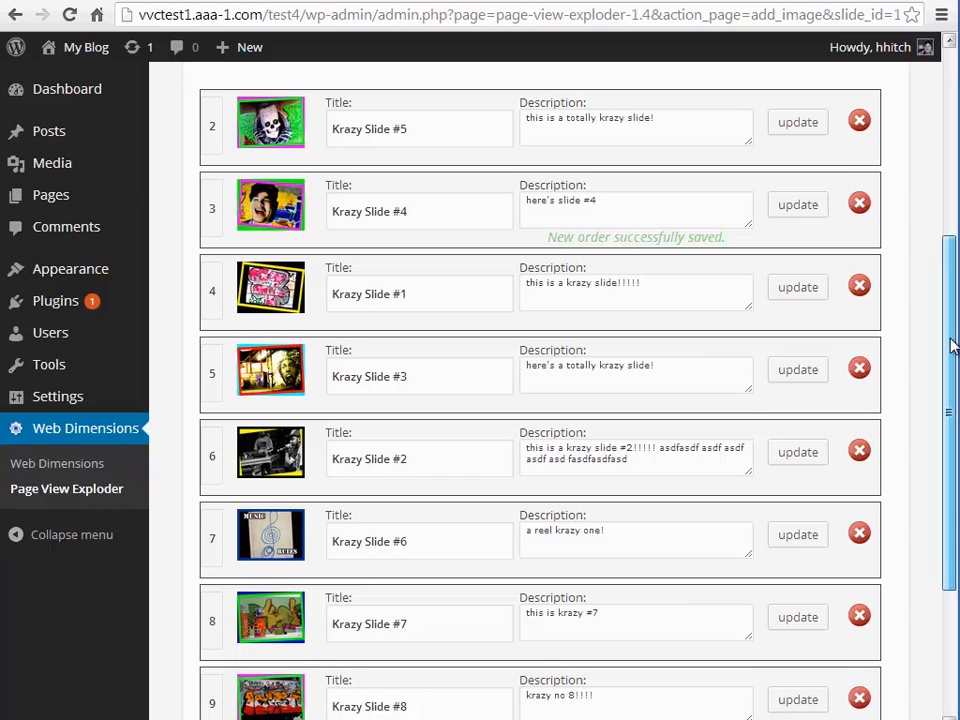
left_click_drag(952, 345, 955, 233)
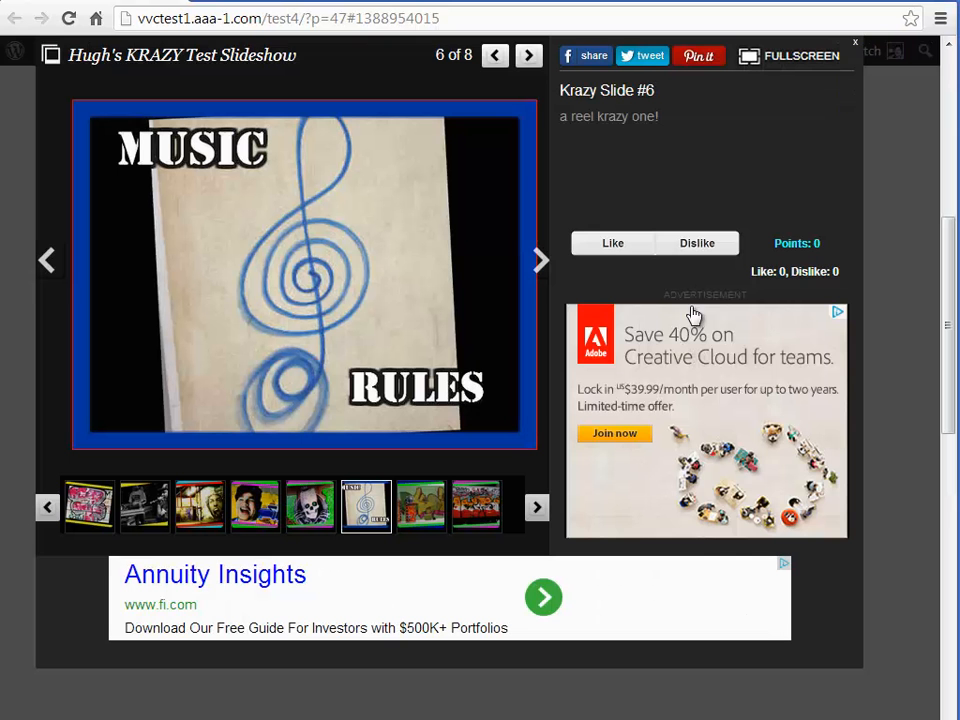
Go back to the slideshow's first slide, reload the published post, and view the opening slides to check the new order
left_click(47, 508)
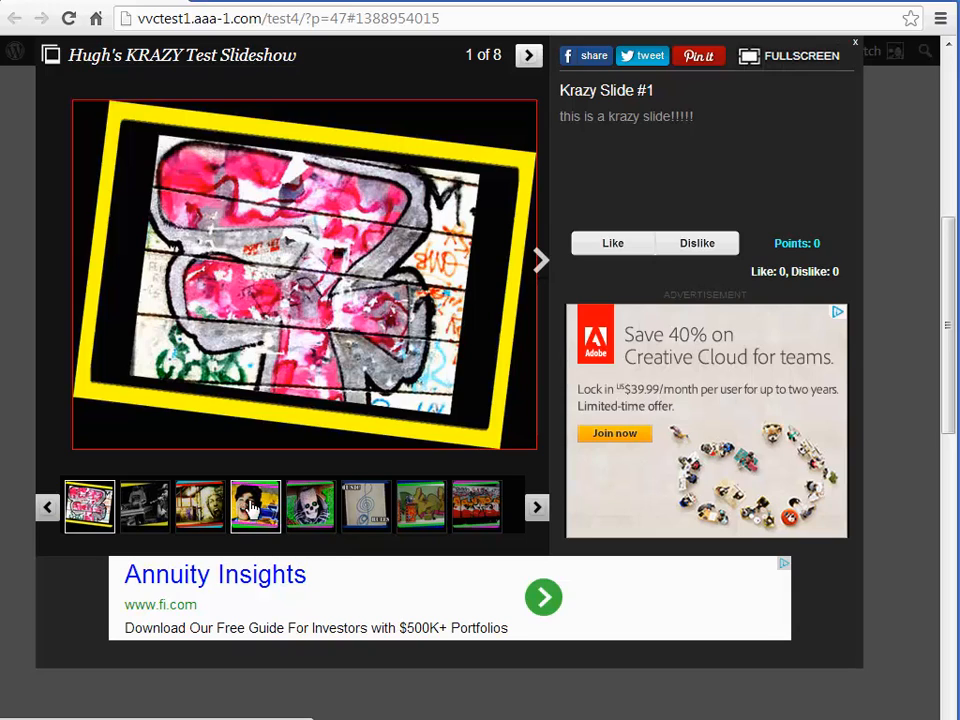
left_click(69, 19)
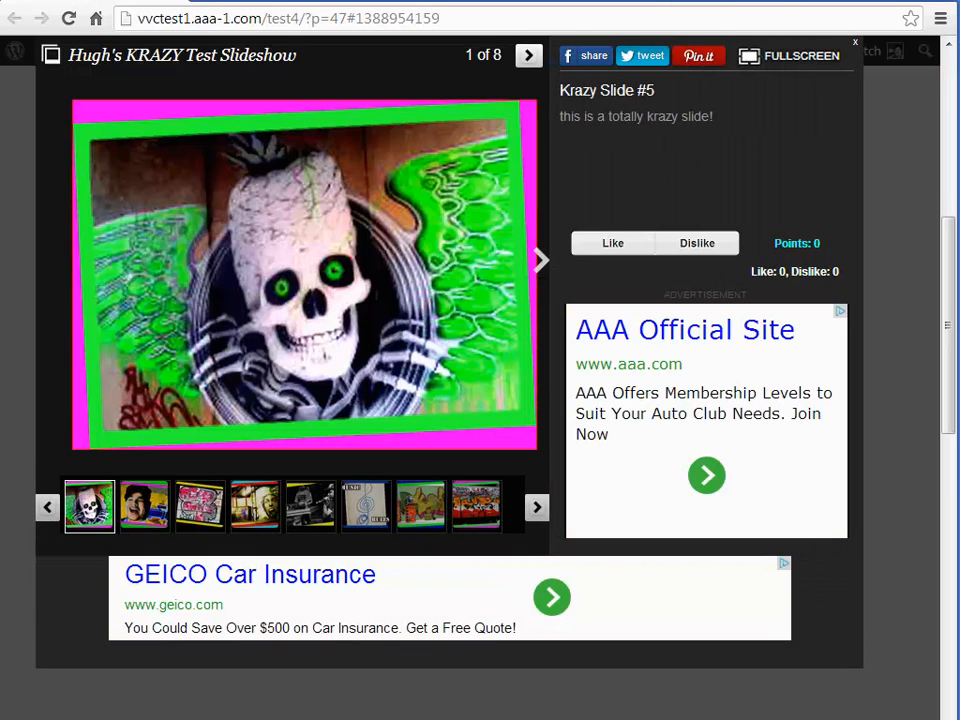
left_click(139, 520)
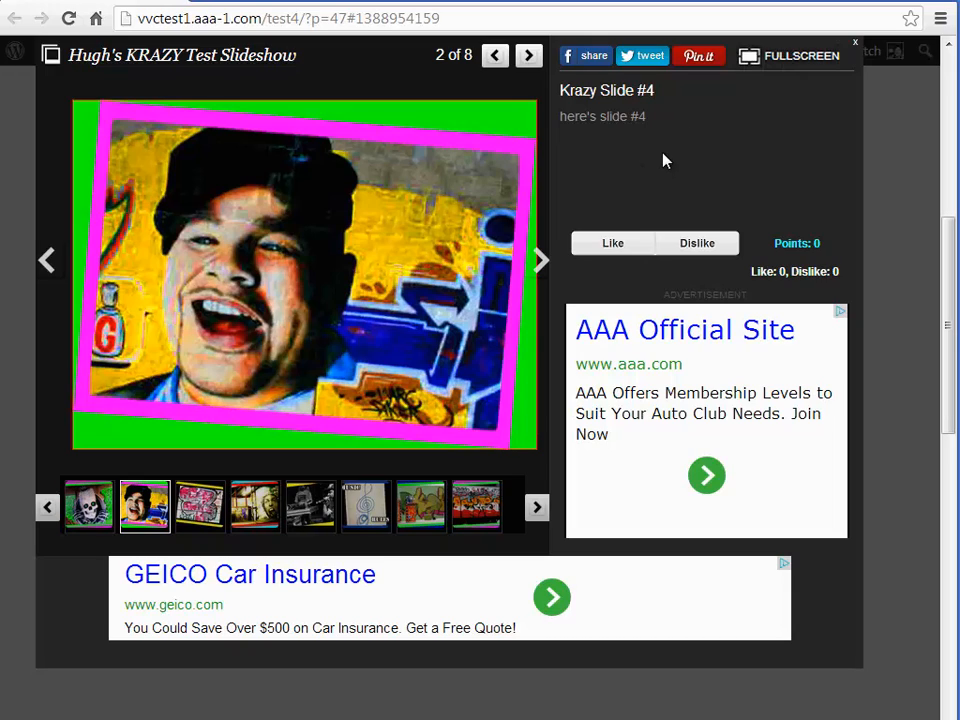
left_click(203, 510)
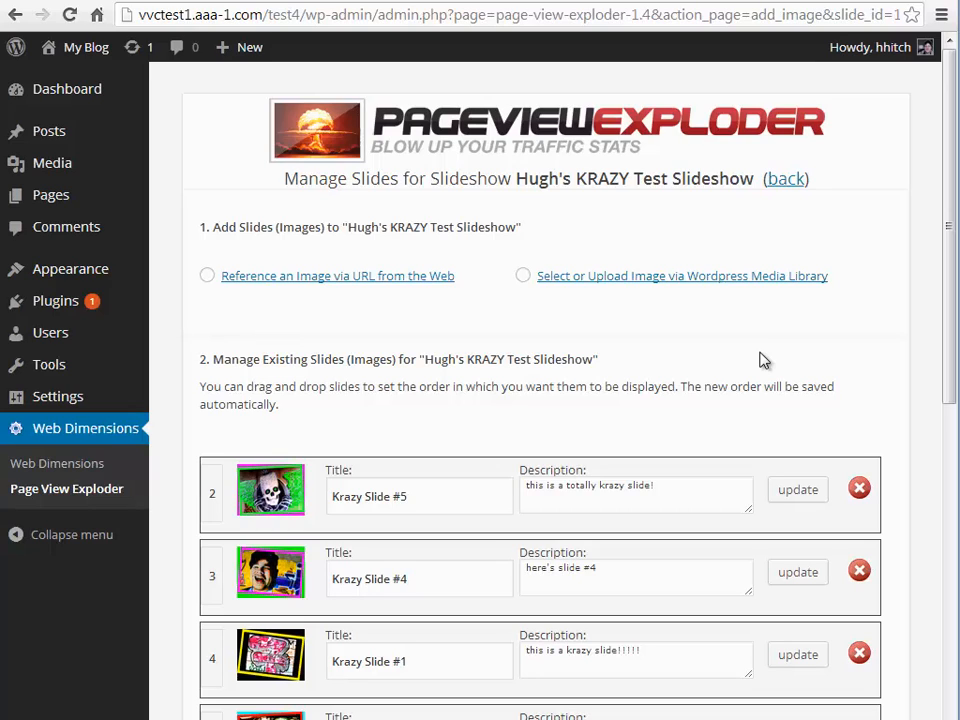
Return to the Page View Exploder main page and highlight the KRAZY test slideshow's shortcode in the custom slideshows table
left_click(792, 180)
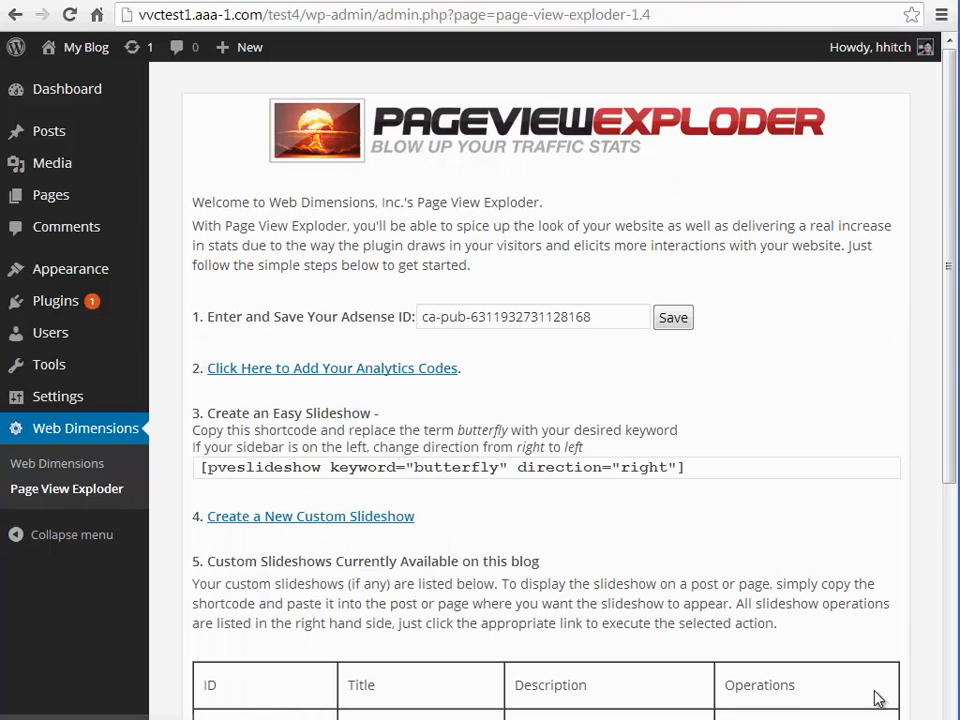
scroll(952, 548, "down", 1)
scroll(952, 548, "down", 2)
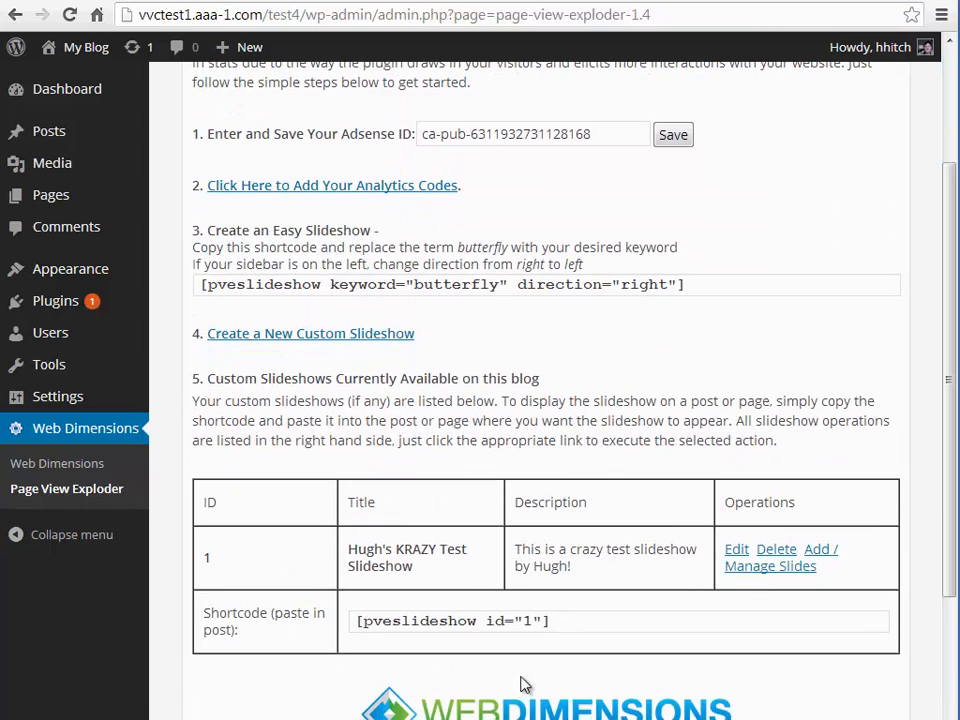
left_click_drag(574, 621, 355, 621)
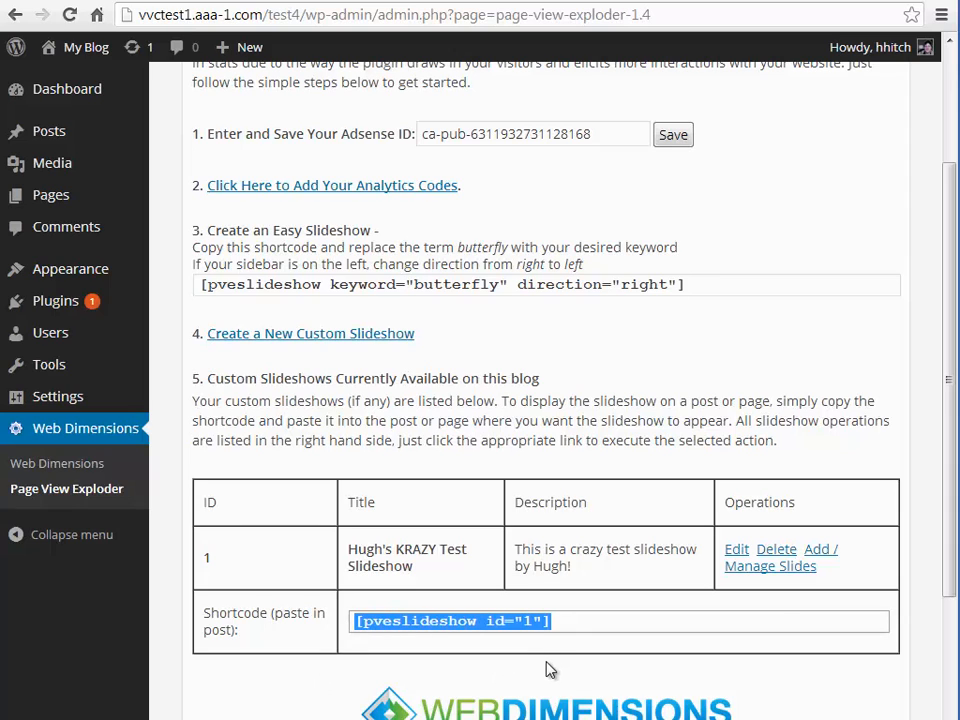
left_click_drag(949, 336, 955, 192)
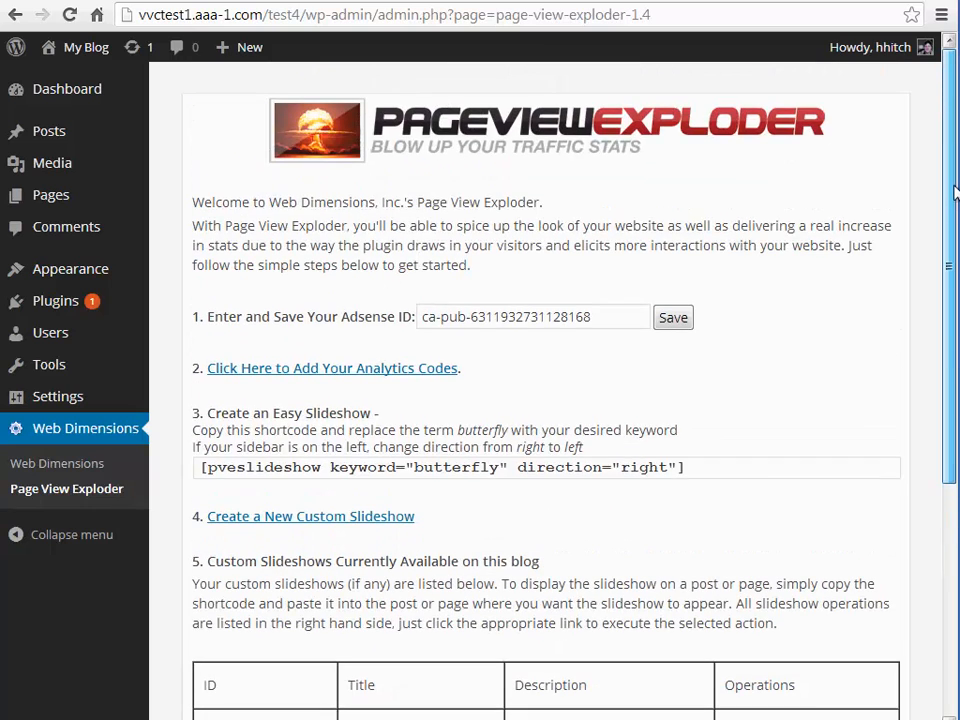